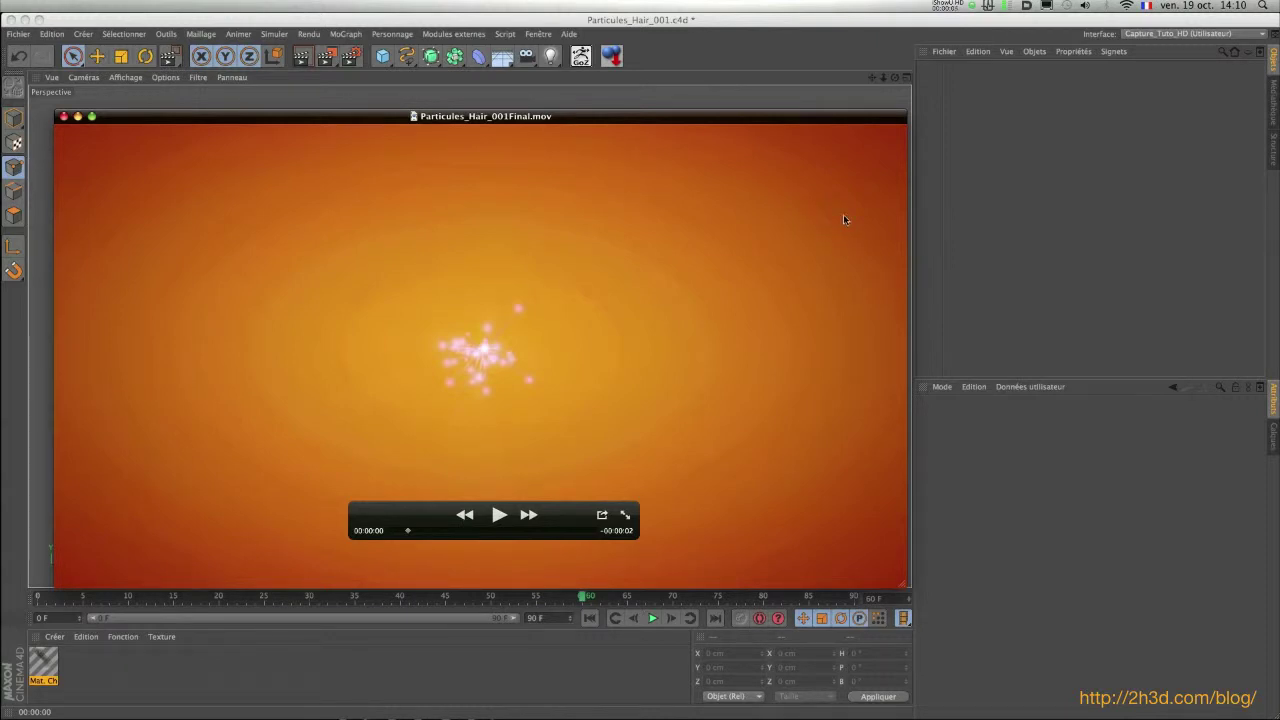
# Play the reference movie Particules_Hair_001Final.mov, minimize it and return to the Cinema 4D scene
pyautogui.moveTo(789, 122); pyautogui.dragTo(778, 119)
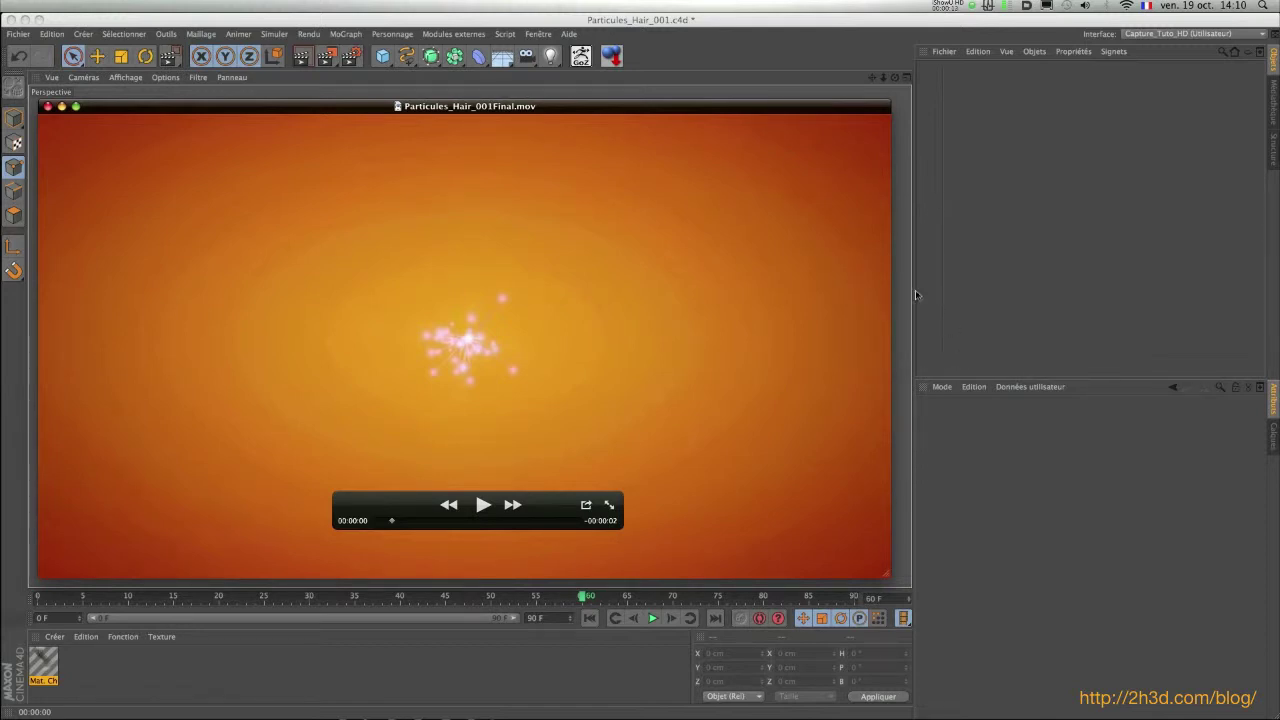
pyautogui.click(483, 505)
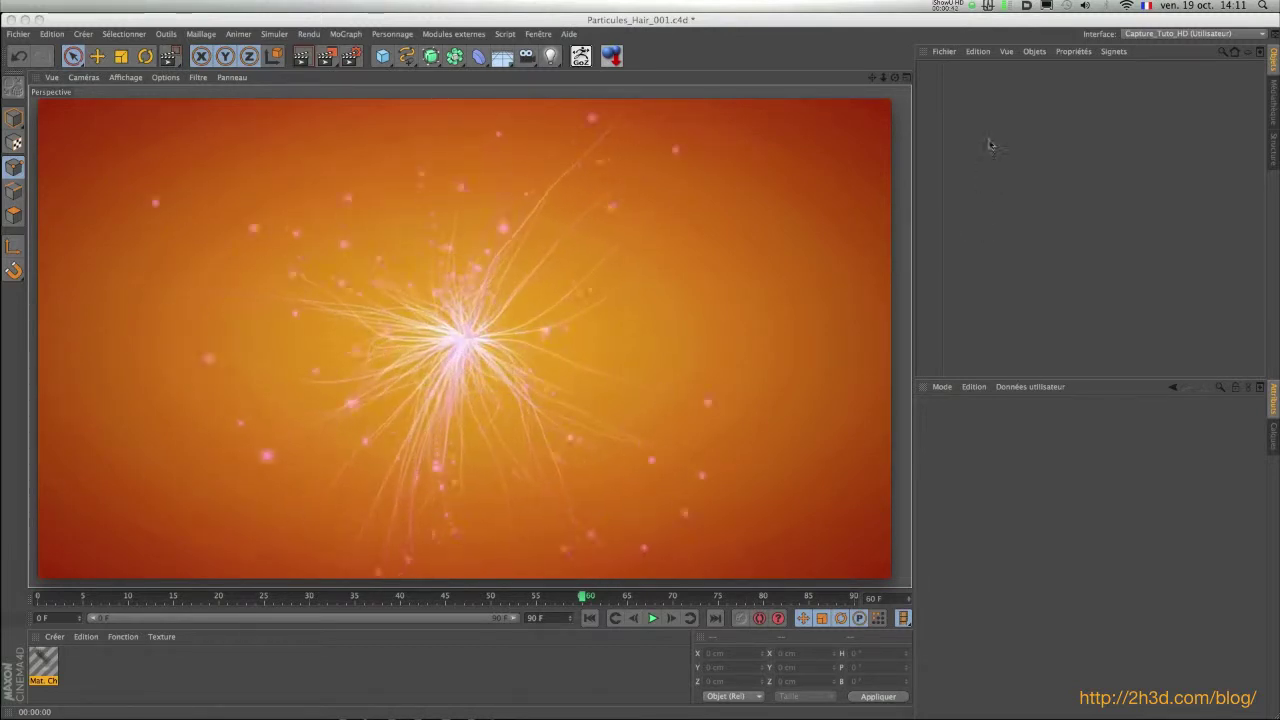
pyautogui.moveTo(640, 199)
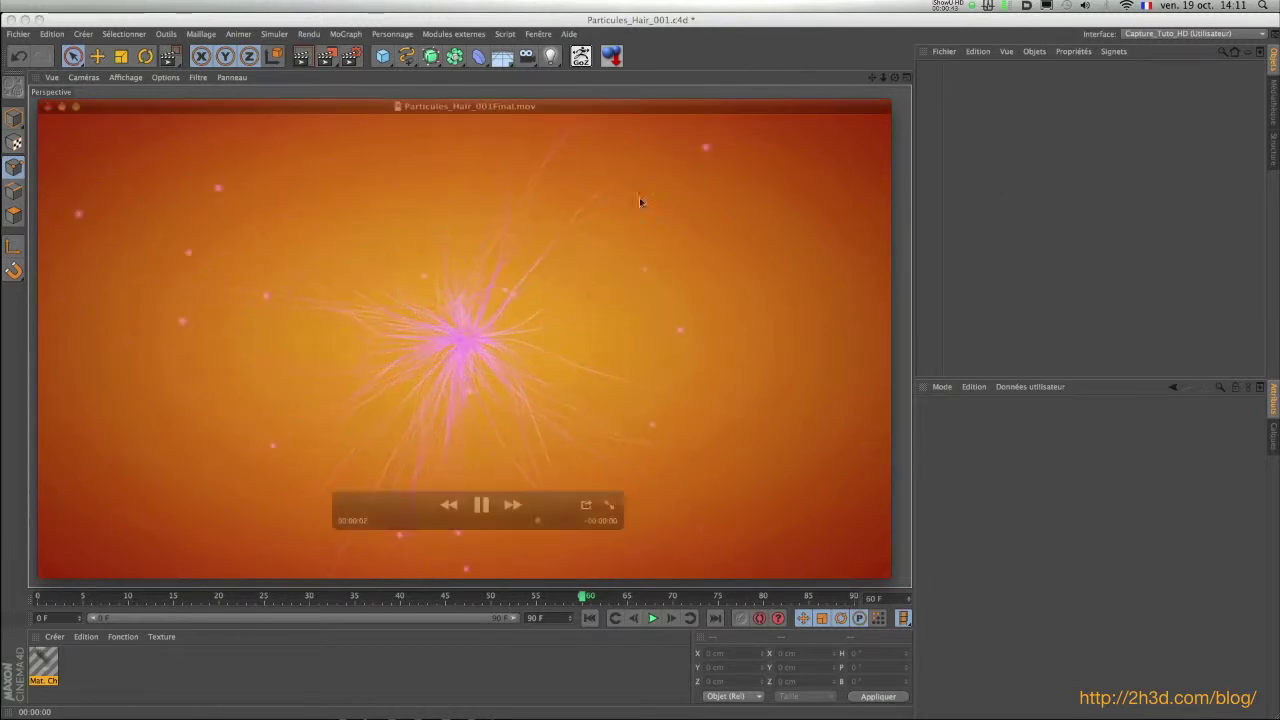
pyautogui.doubleClick(668, 106)
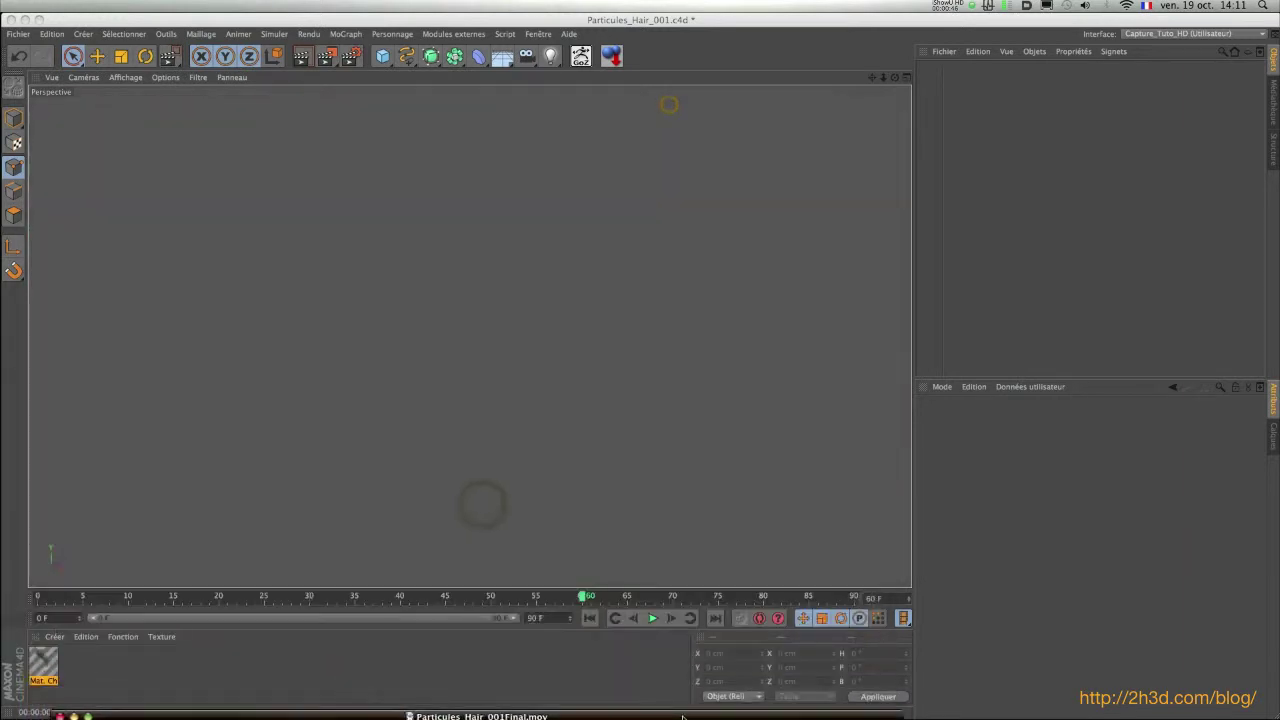
pyautogui.click(974, 180)
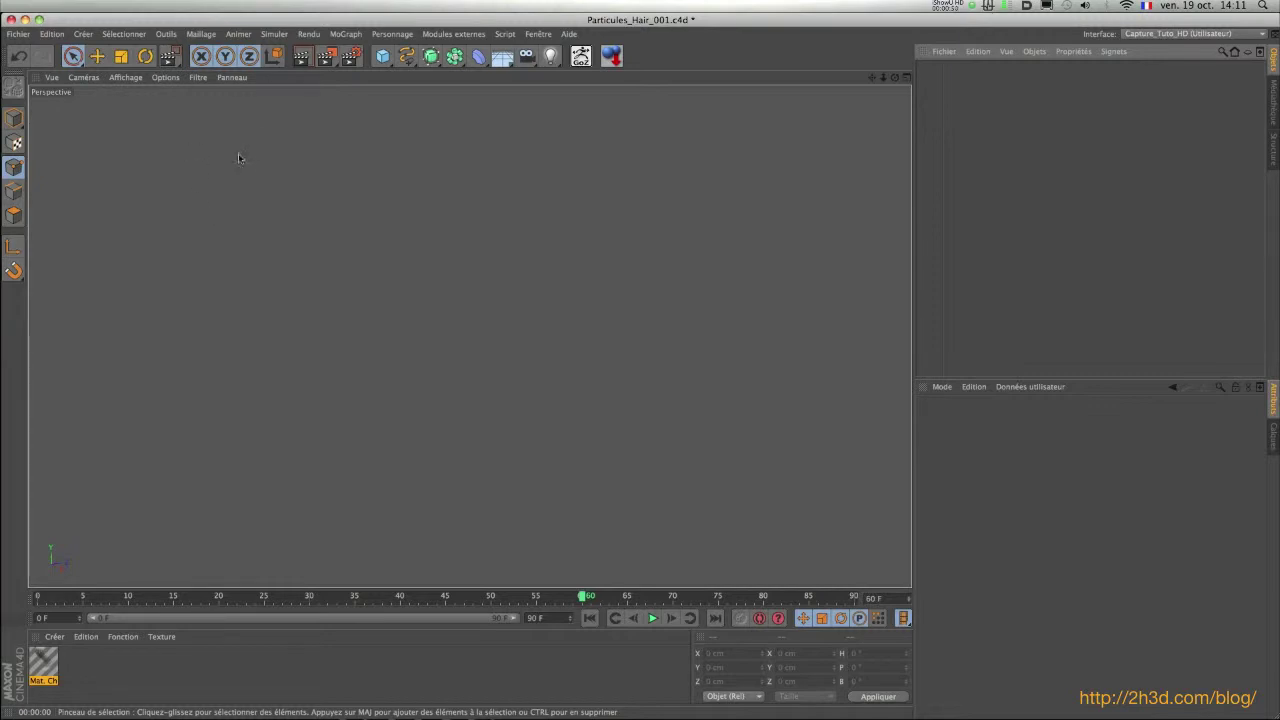
# Detach the particle tools as a floating palette, add an Emetteur to the scene and play its default emission
pyautogui.click(274, 34)
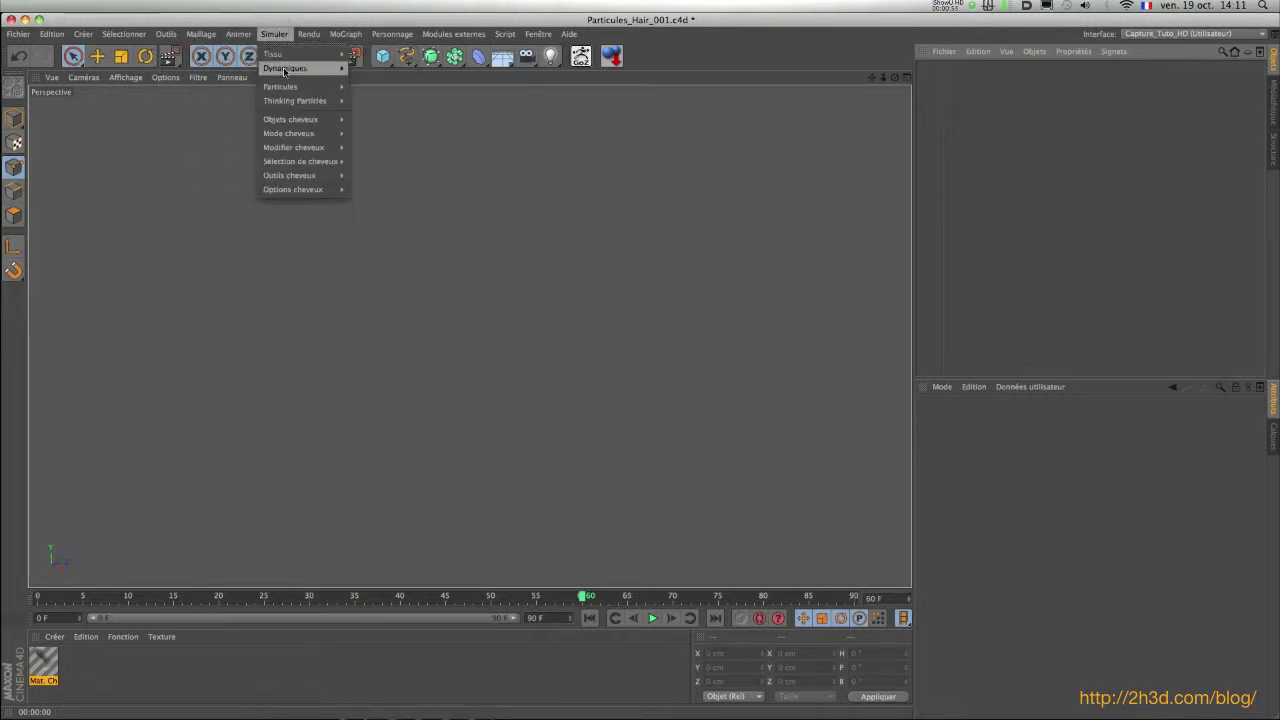
pyautogui.moveTo(294, 88)
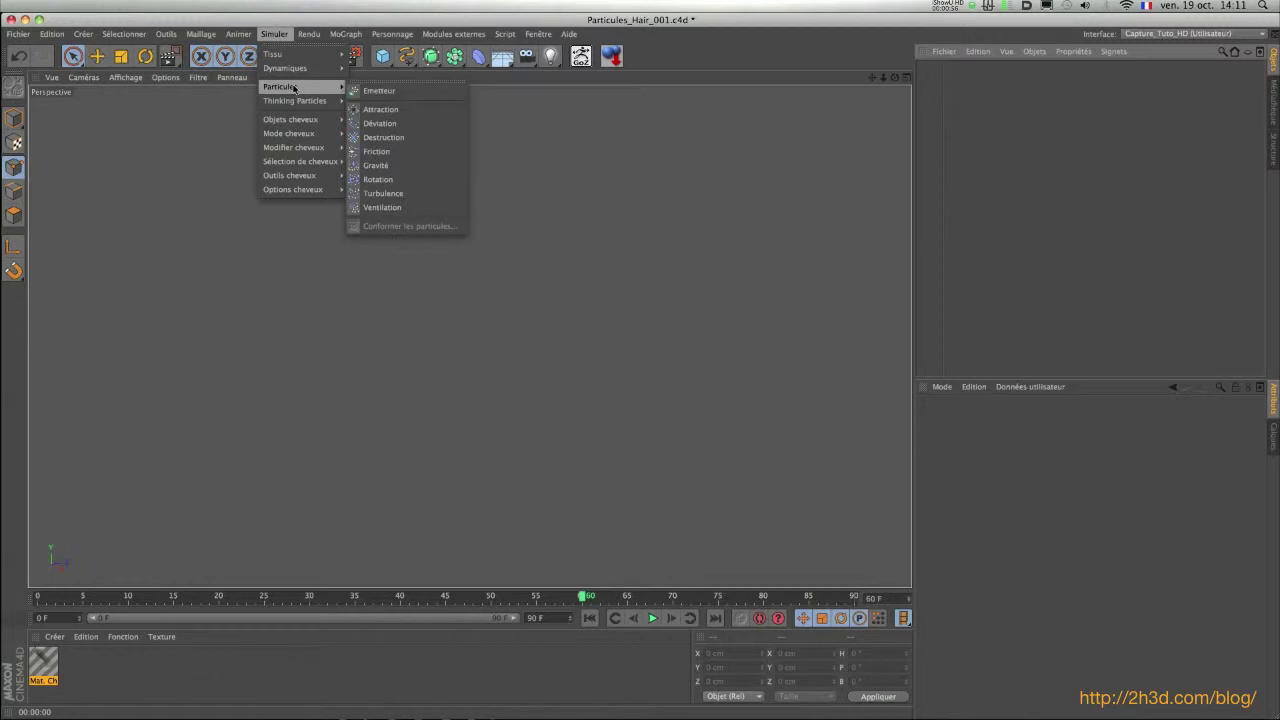
pyautogui.click(384, 80)
pyautogui.moveTo(416, 76); pyautogui.dragTo(830, 101)
pyautogui.click(763, 141)
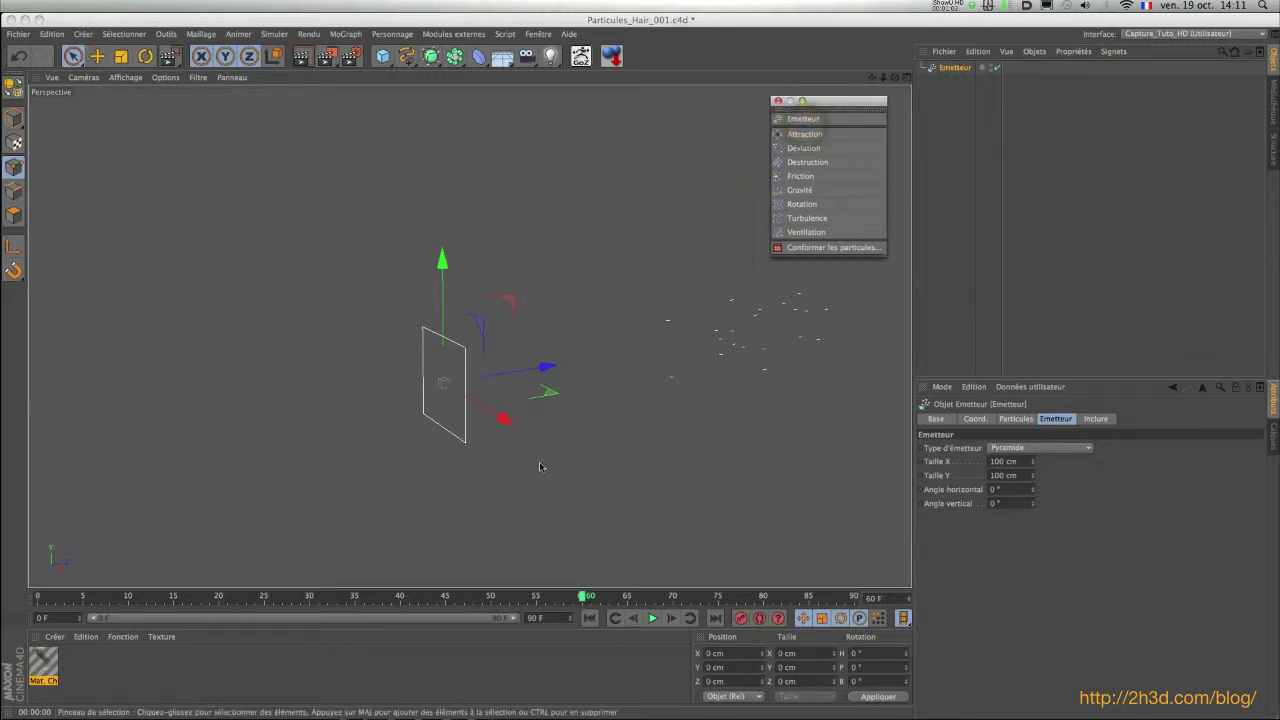
pyautogui.click(655, 621)
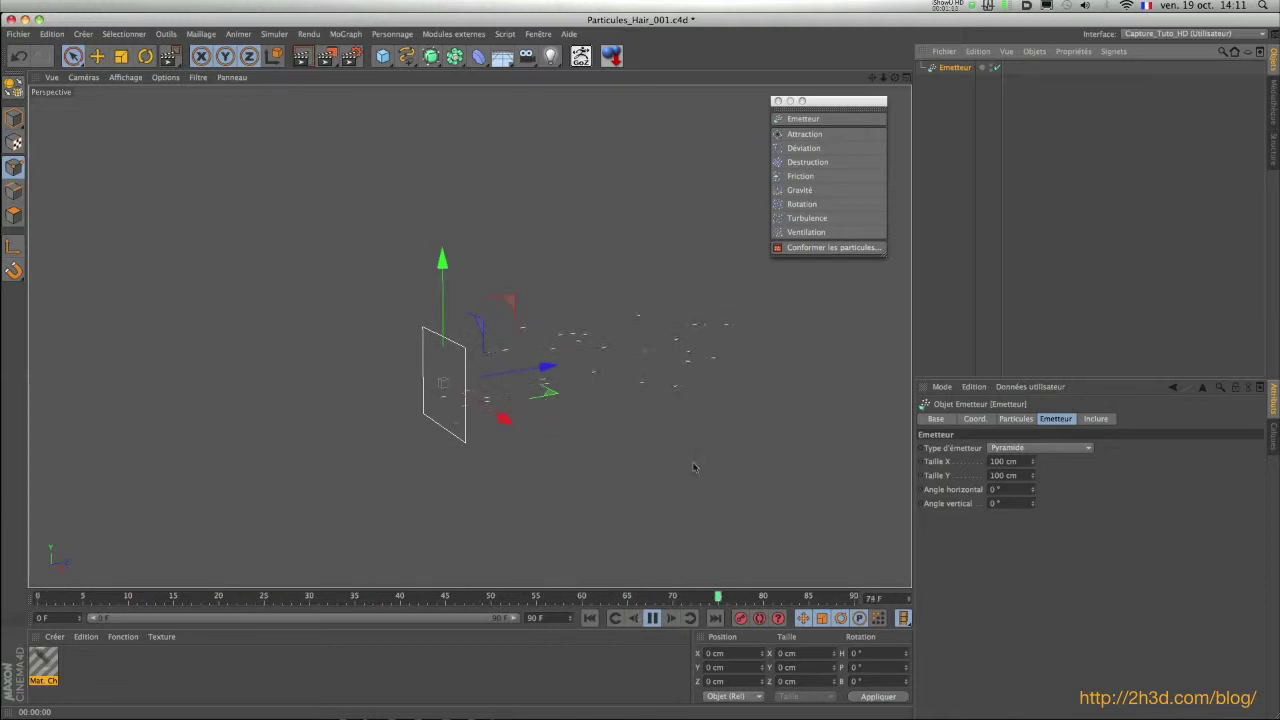
pyautogui.click(653, 619)
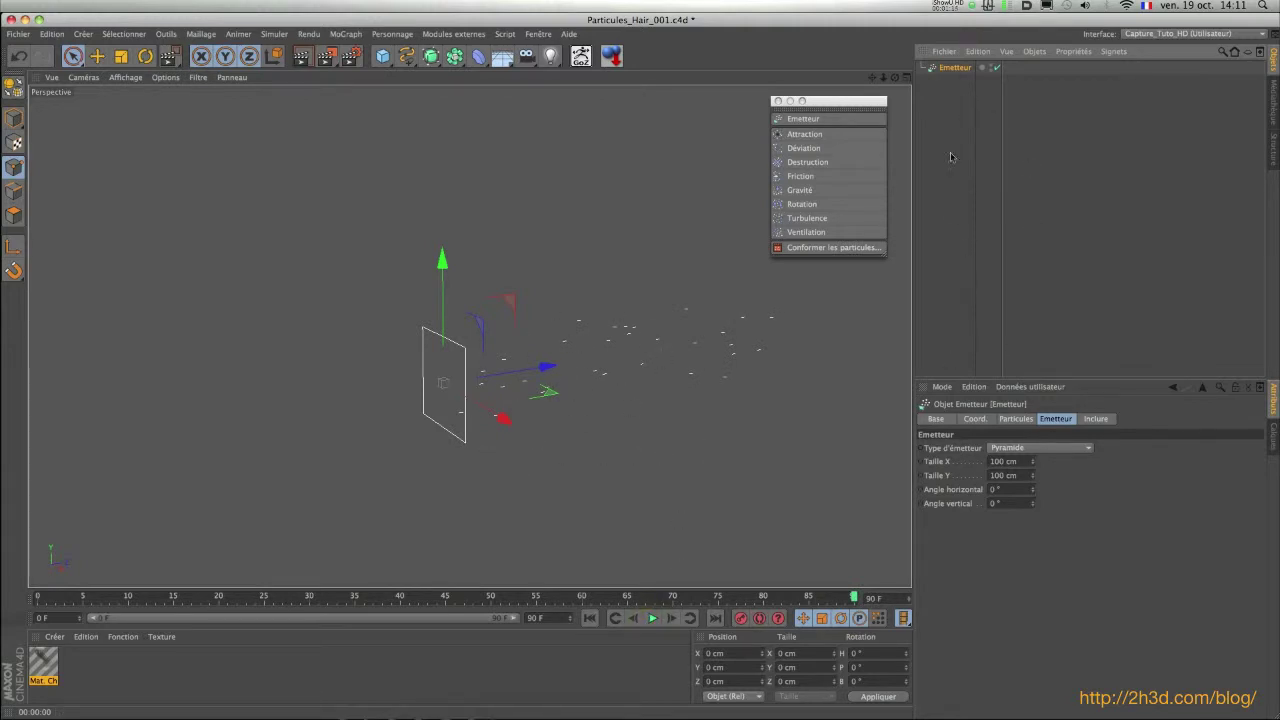
# Try the Cône emitter type and restore Pyramide
pyautogui.click(1016, 450)
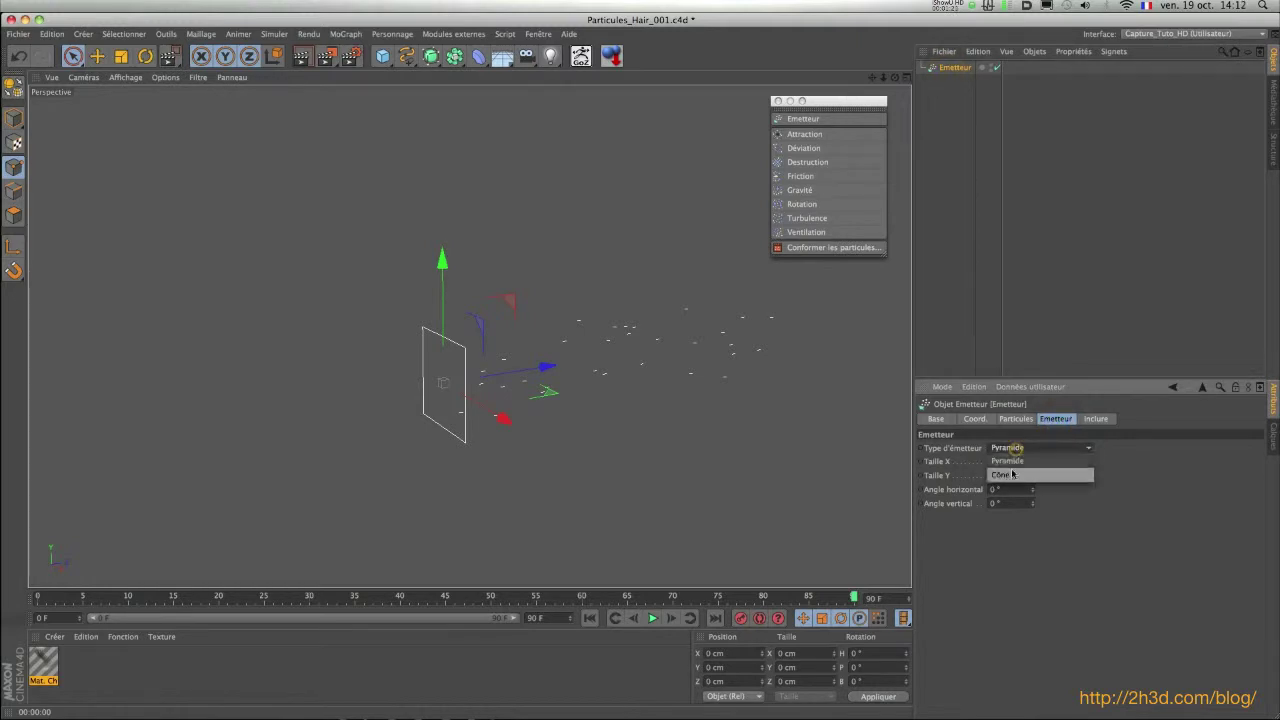
pyautogui.click(1007, 474)
pyautogui.click(1027, 450)
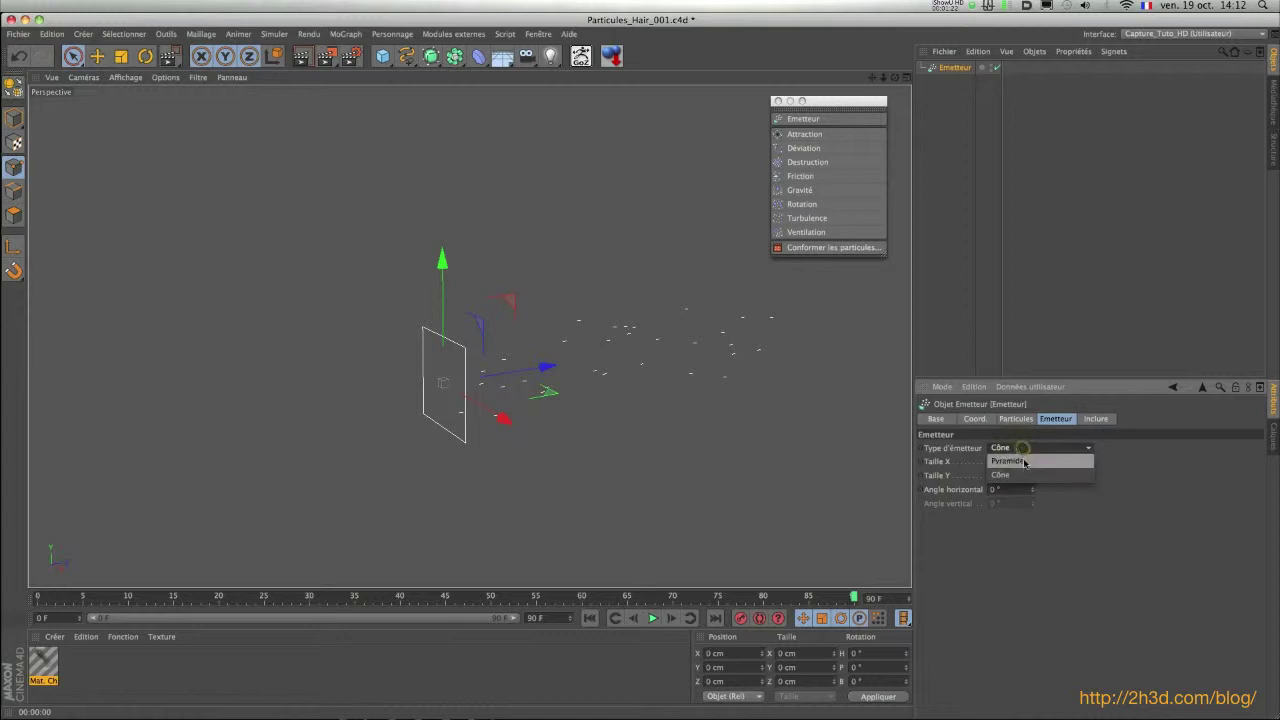
pyautogui.click(1037, 476)
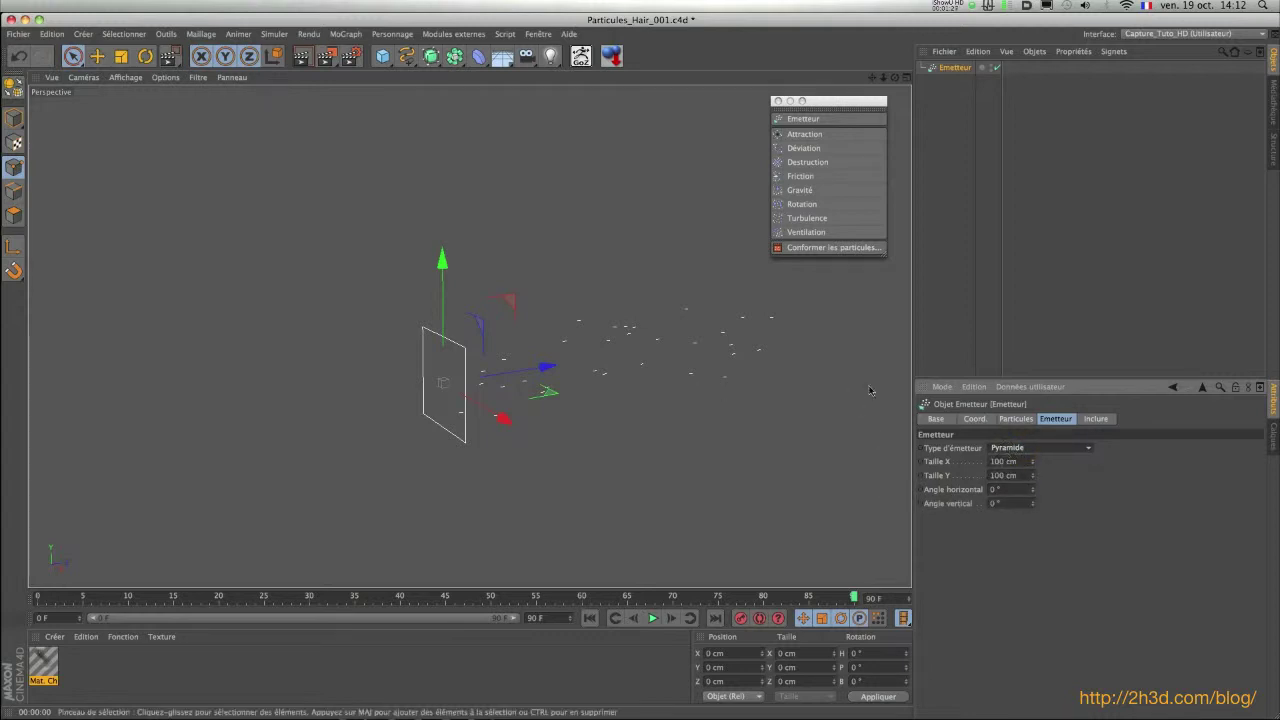
# Set the emitter's X and Y sizes to 5 cm each
pyautogui.click(1012, 462)
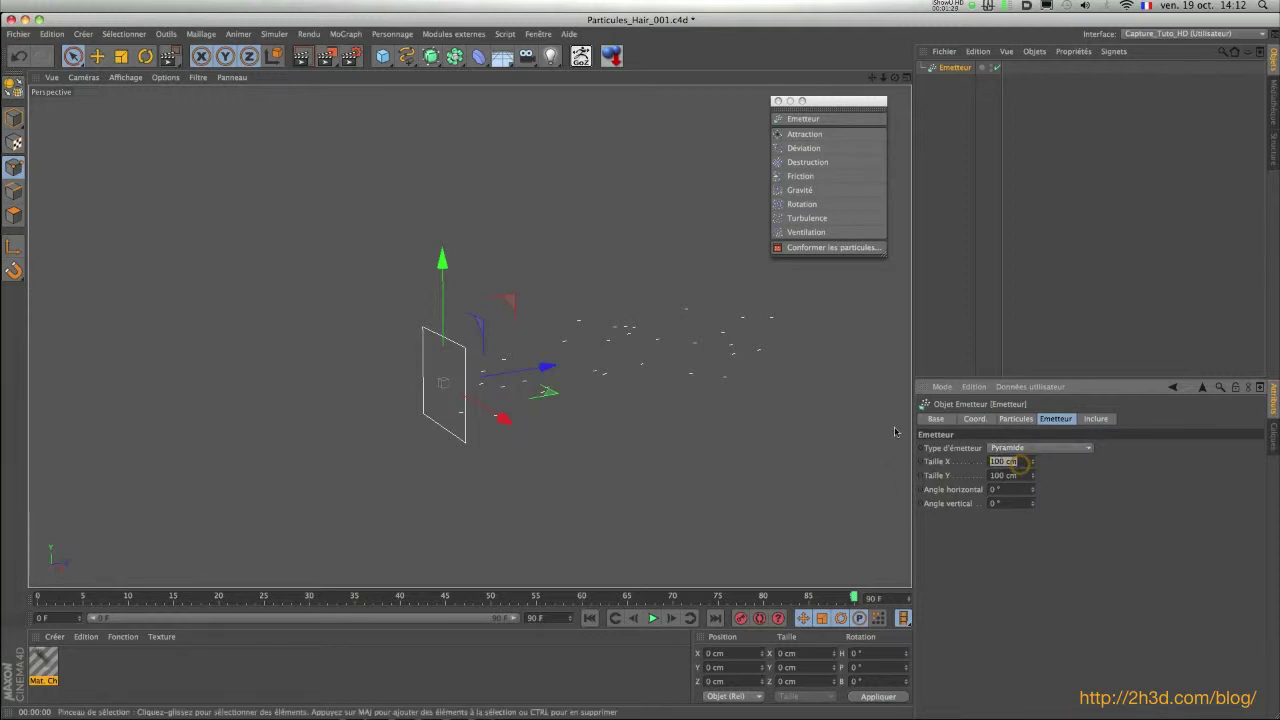
pyautogui.write('5')
pyautogui.press('Tab')
pyautogui.write('5')
pyautogui.press('Tab')
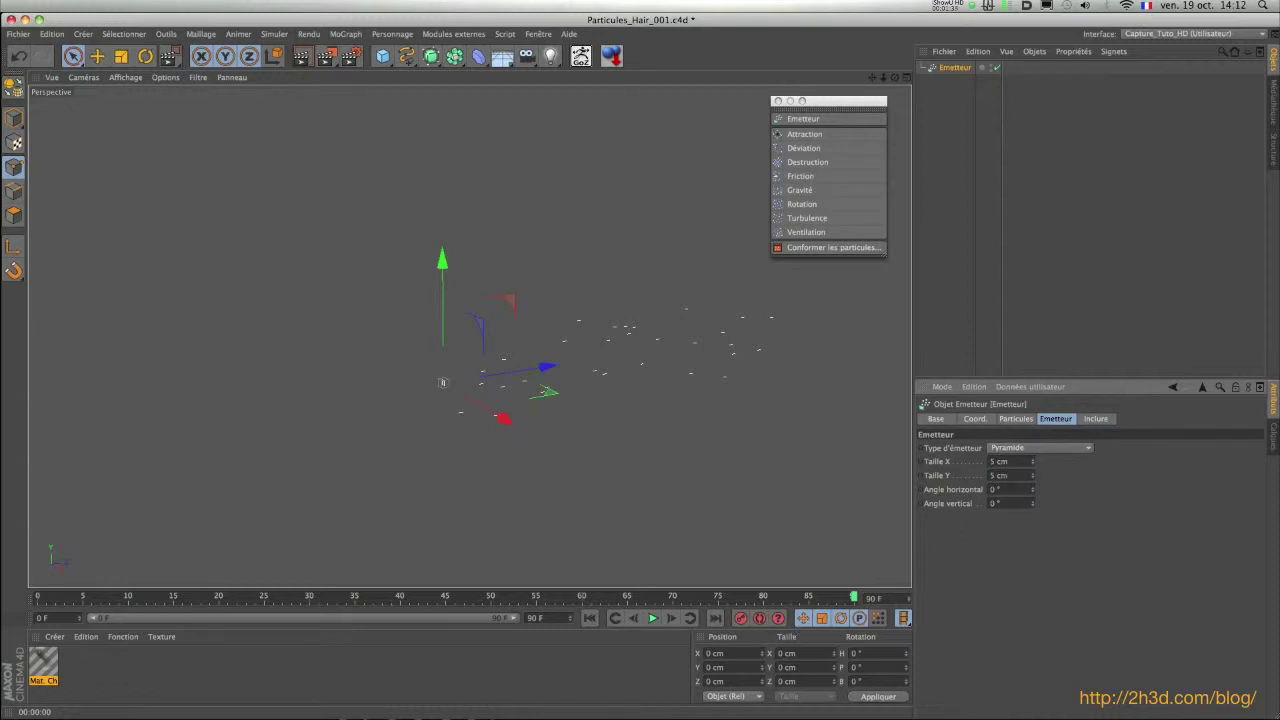
# Set the emitter's horizontal angle to 360° and vertical angle to 180°, with the animation playing
pyautogui.click(977, 502)
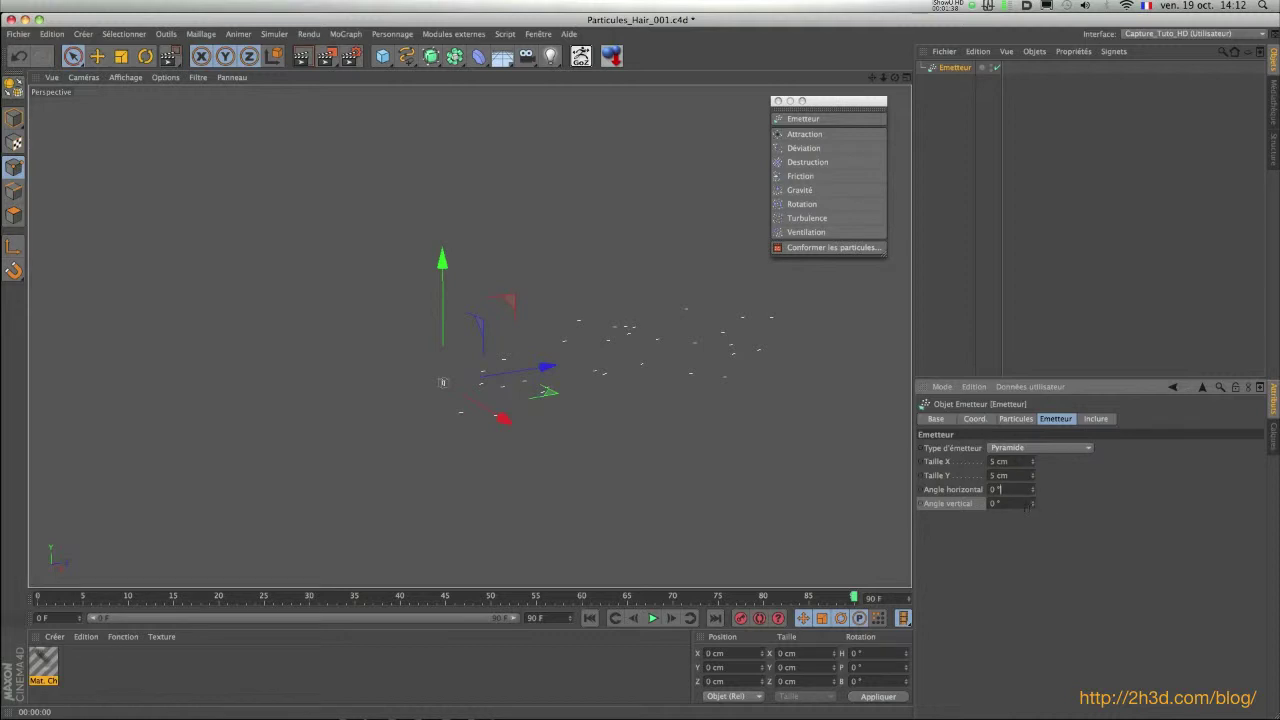
pyautogui.write('1')
pyautogui.click(652, 618)
pyautogui.doubleClick(1010, 505)
pyautogui.write('1')
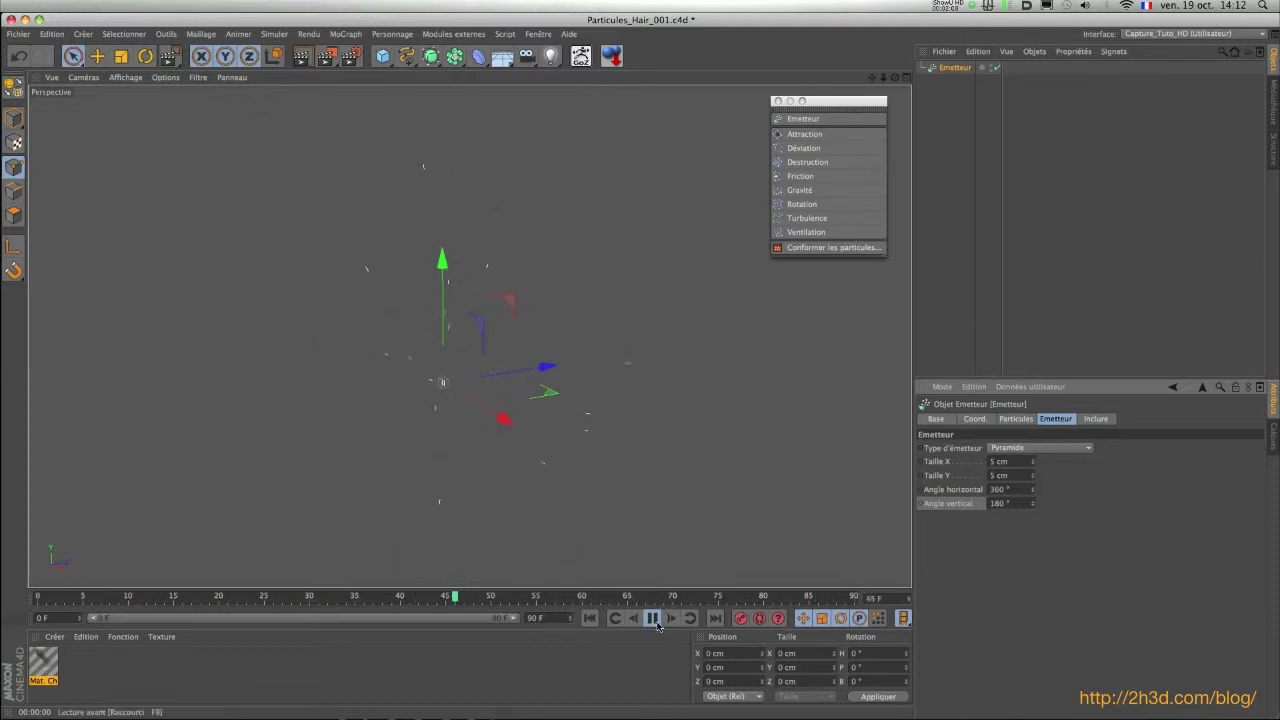
# Set the emitter's particle generation to 250 for both the view and the render
pyautogui.click(1016, 419)
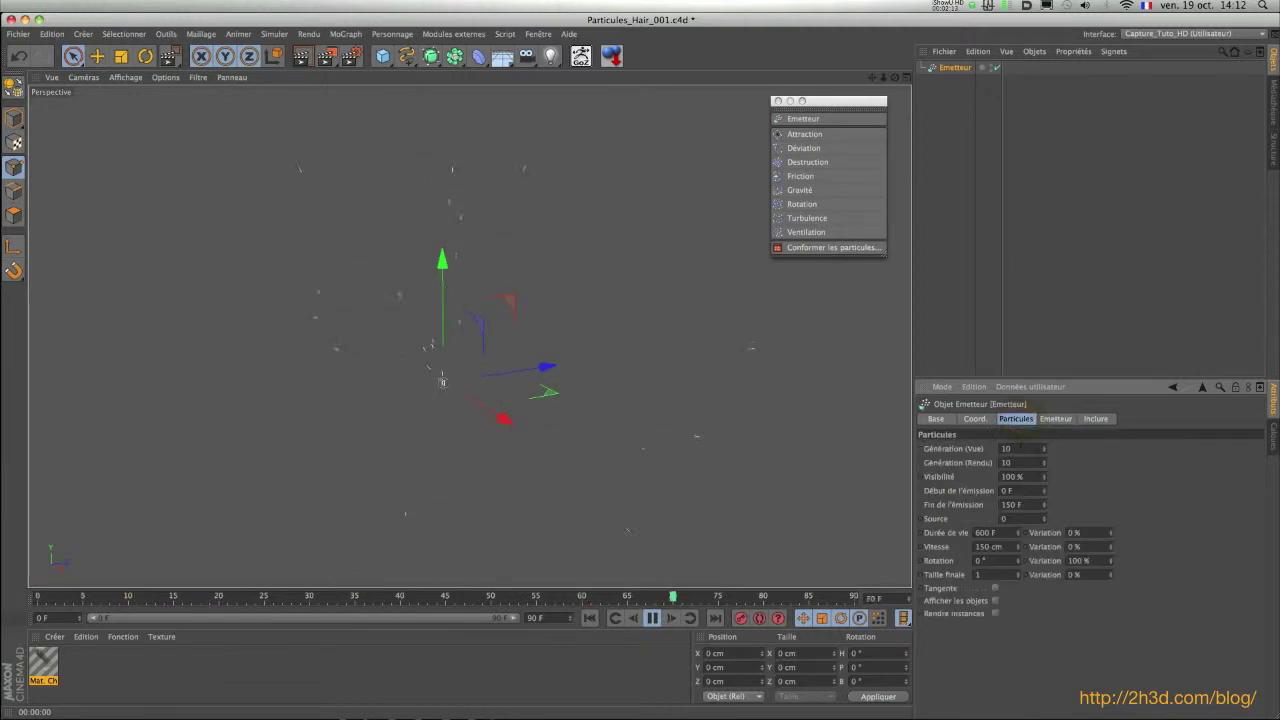
pyautogui.doubleClick(1015, 450)
pyautogui.write('250')
pyautogui.press('Tab')
pyautogui.write('250')
# Set the end of emission to 30 F and the particle lifetime to 30 F
pyautogui.moveTo(1026, 505); pyautogui.dragTo(957, 477)
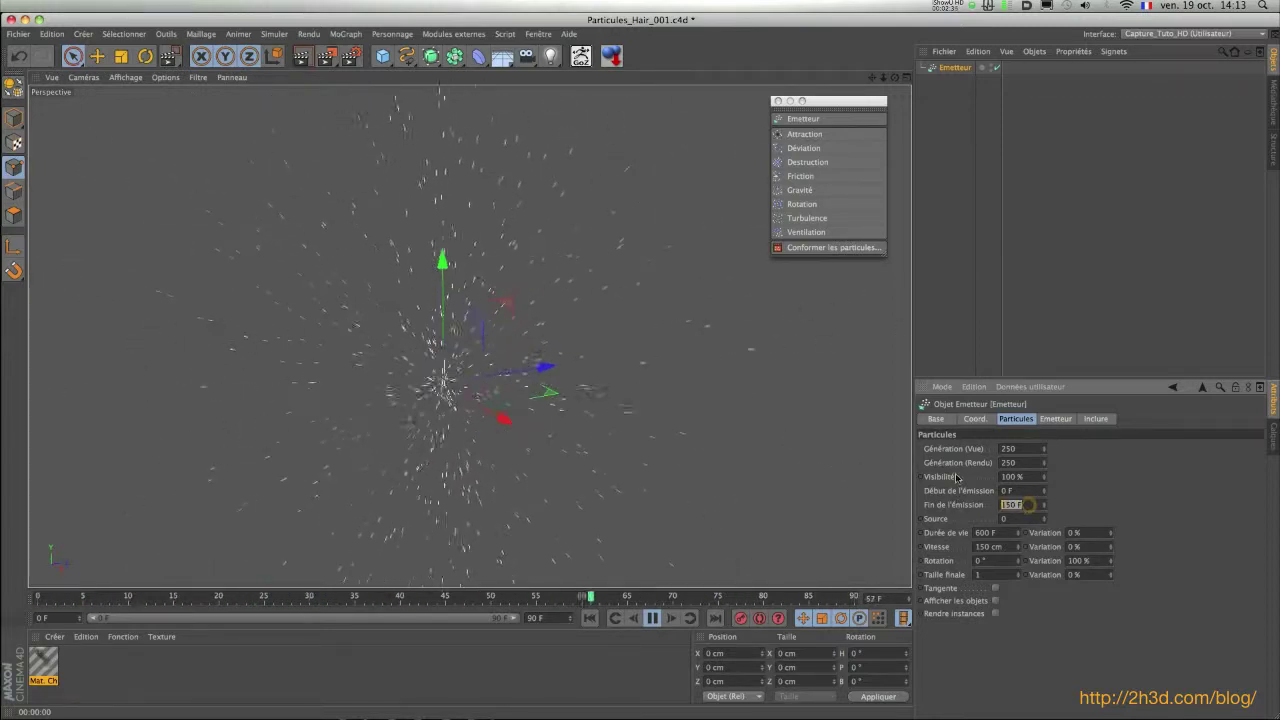
pyautogui.write('30')
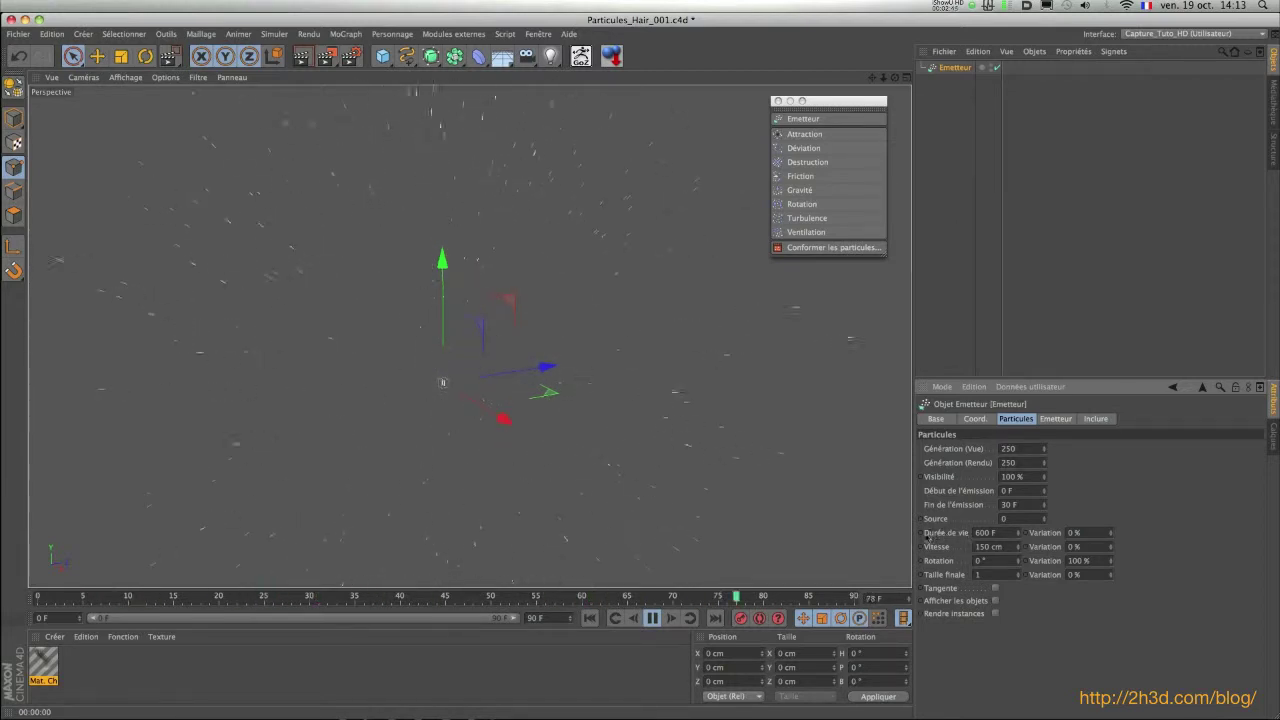
pyautogui.doubleClick(1002, 536)
pyautogui.write('30')
# Try a particle speed of 300 cm and restore it to 150 cm
pyautogui.moveTo(1003, 548); pyautogui.dragTo(920, 510)
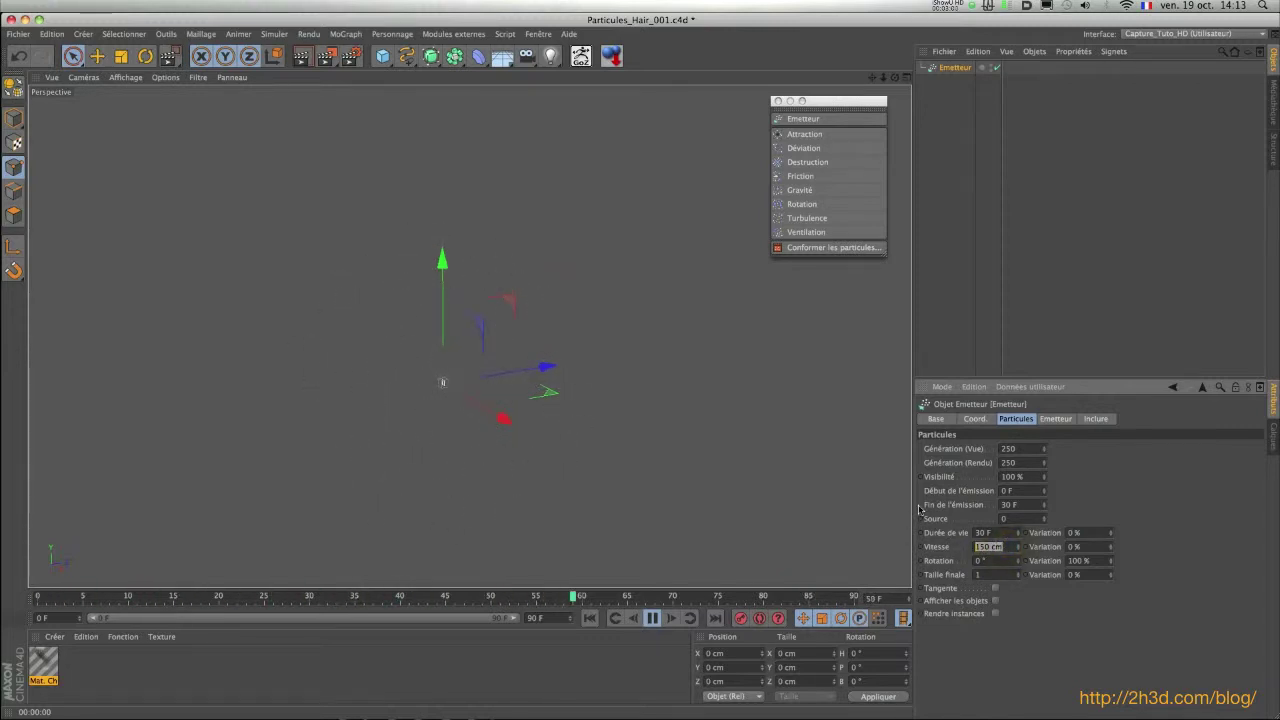
pyautogui.write('300')
pyautogui.press('Return')
pyautogui.doubleClick(1009, 548)
pyautogui.write('150')
pyautogui.press('Return')
# Stop the playback, render a viewport region around the particles, and clear the selection
pyautogui.moveTo(997, 559); pyautogui.dragTo(945, 602)
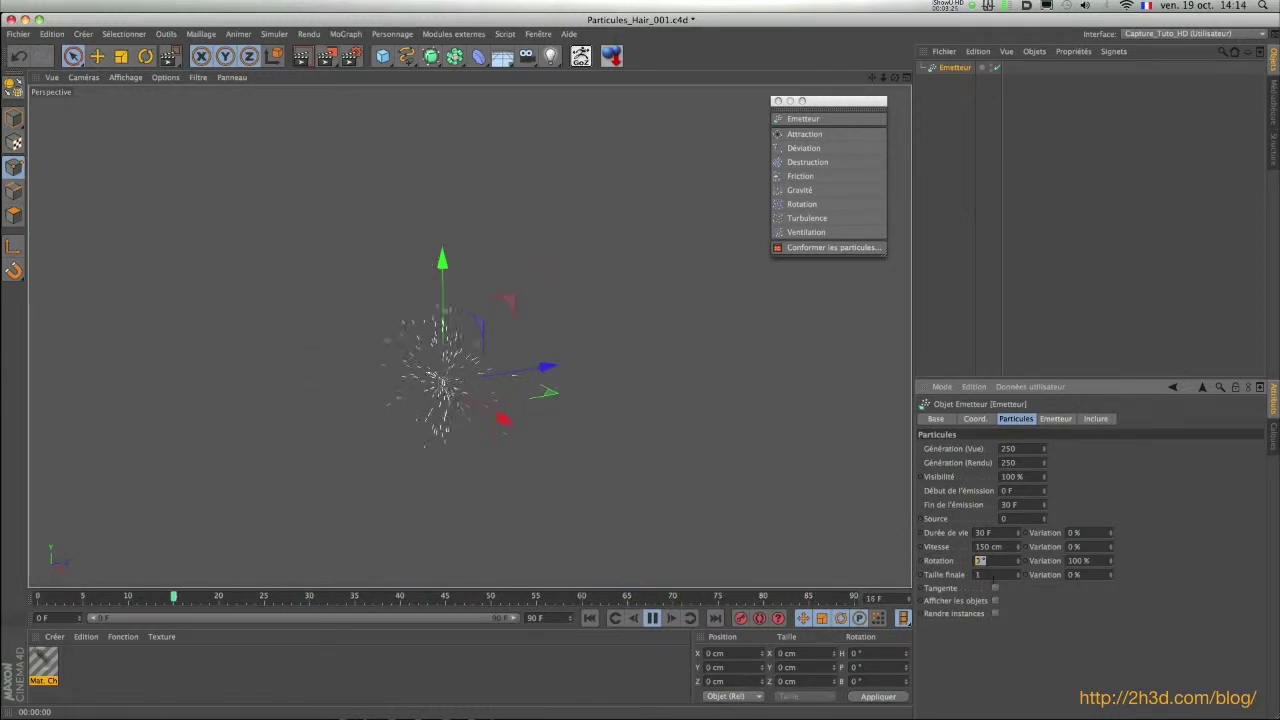
pyautogui.moveTo(857, 101); pyautogui.dragTo(851, 104)
pyautogui.click(646, 620)
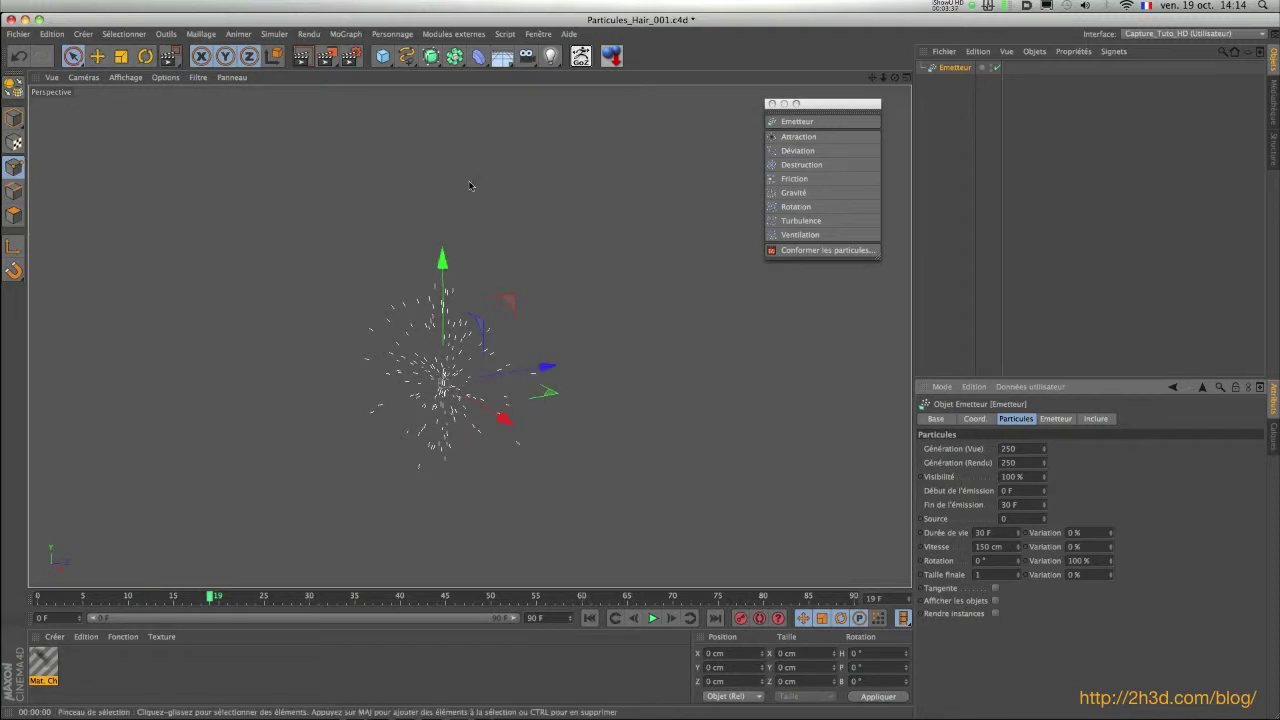
pyautogui.click(330, 59)
pyautogui.click(390, 68)
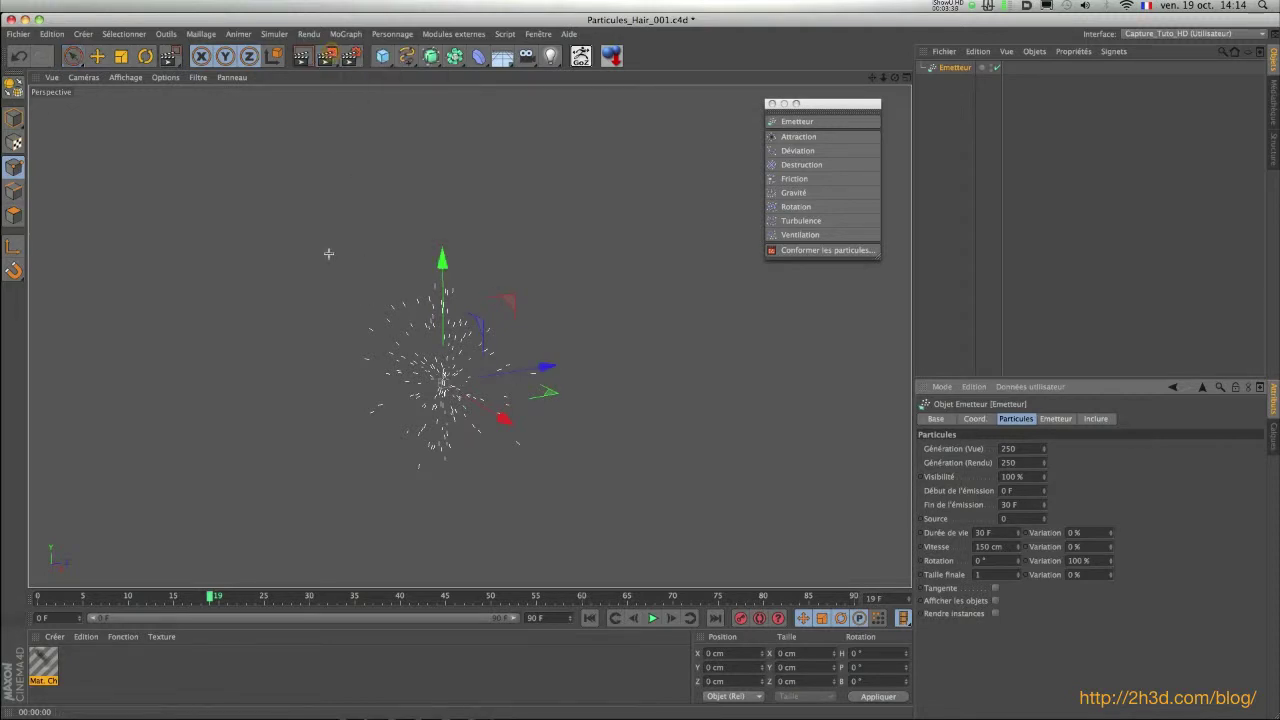
pyautogui.moveTo(268, 224); pyautogui.dragTo(668, 540)
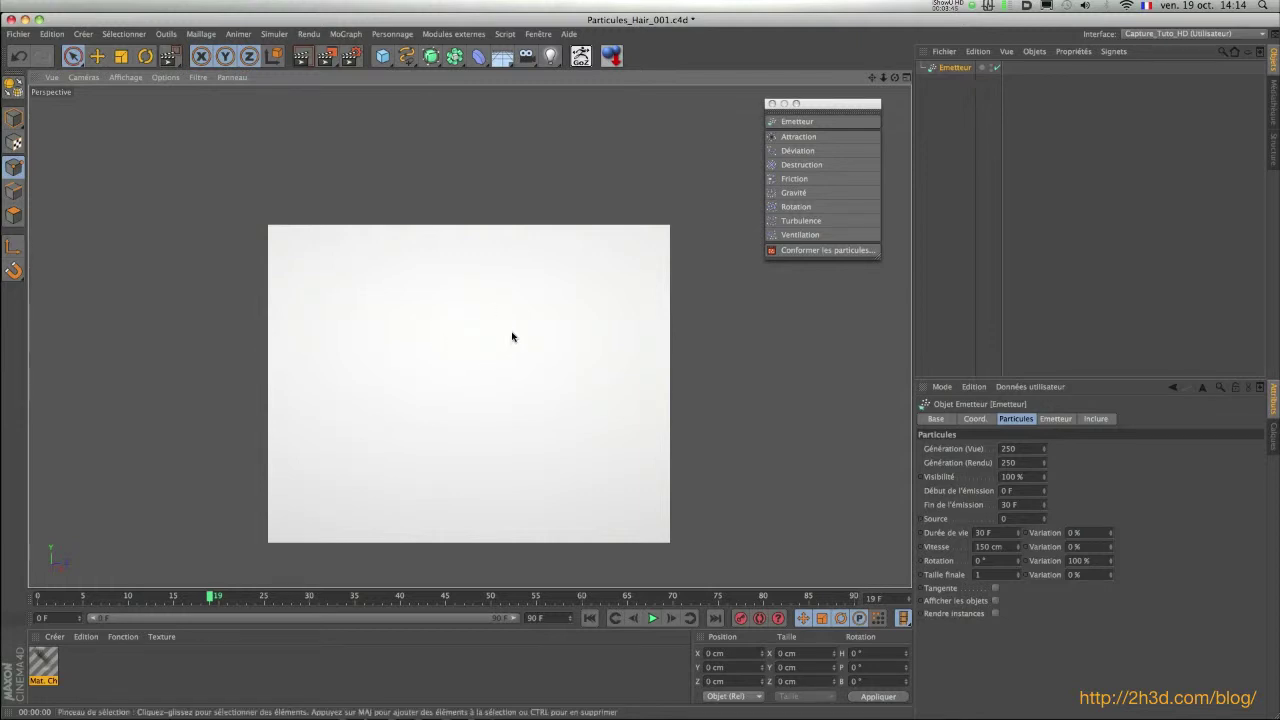
pyautogui.click(965, 209)
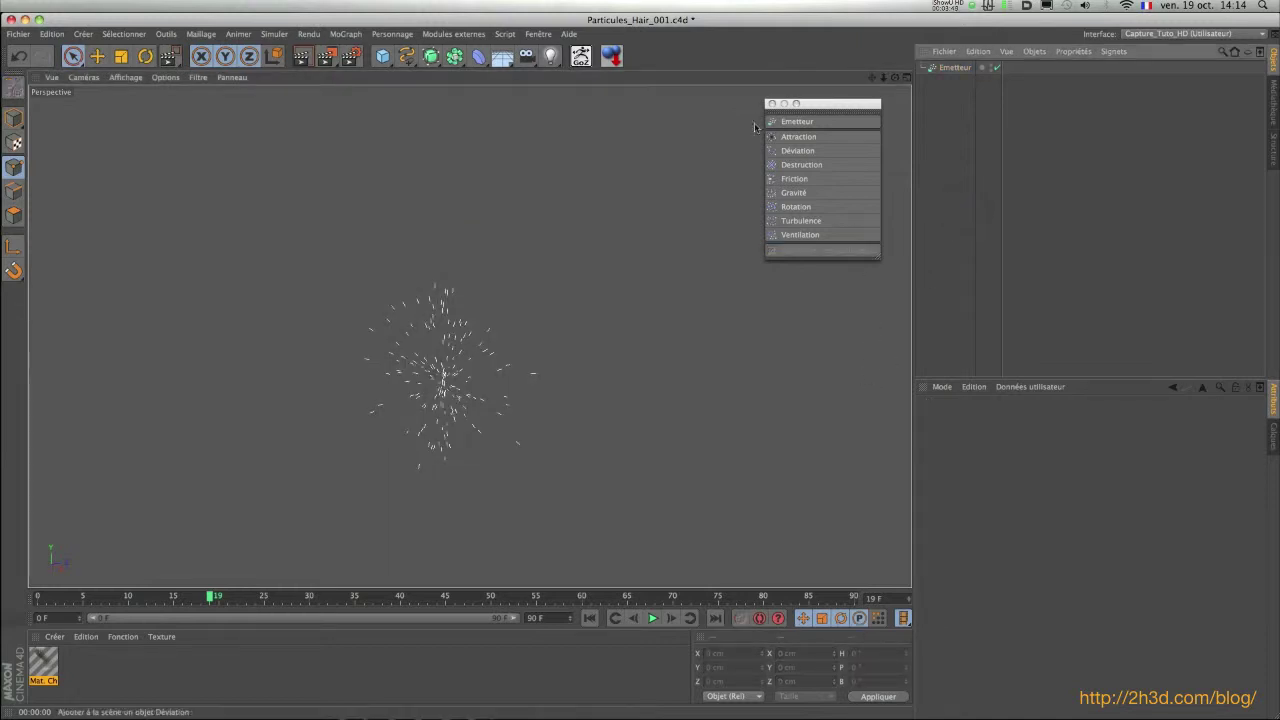
# Add a MoGraph Traceur with the Emetteur as its reference and play the animation from the first frame
pyautogui.click(346, 34)
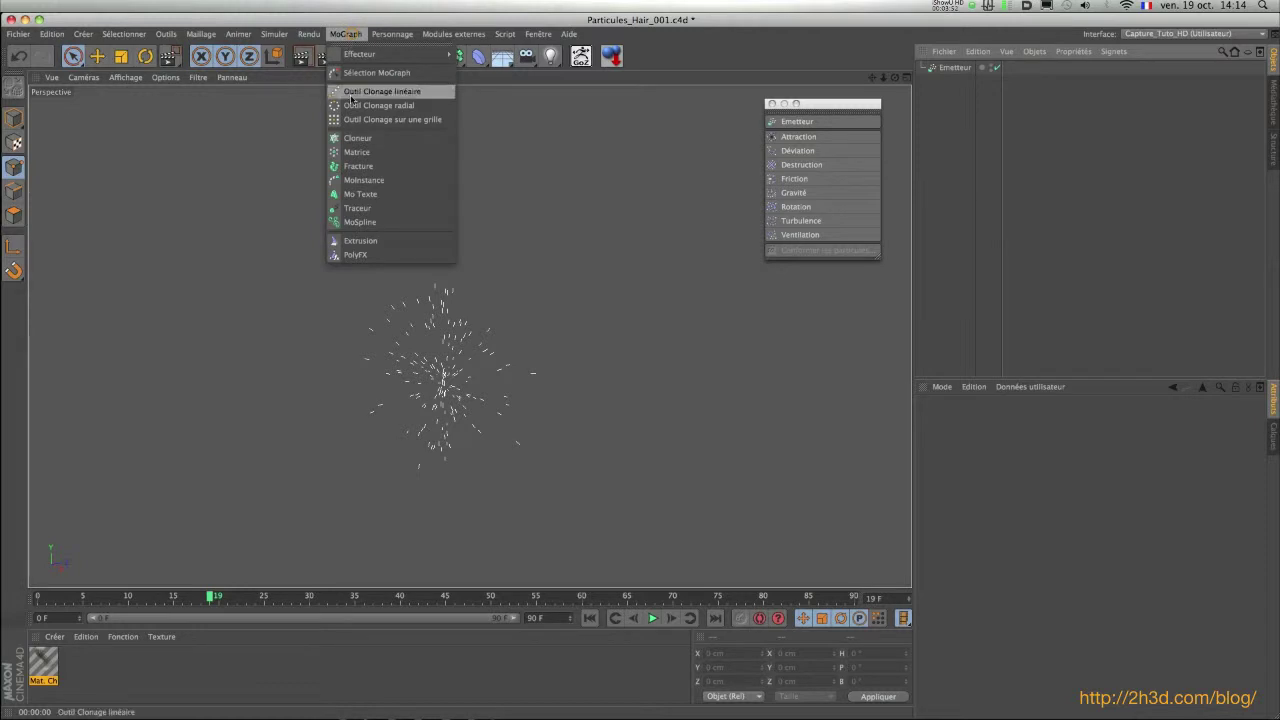
pyautogui.click(360, 208)
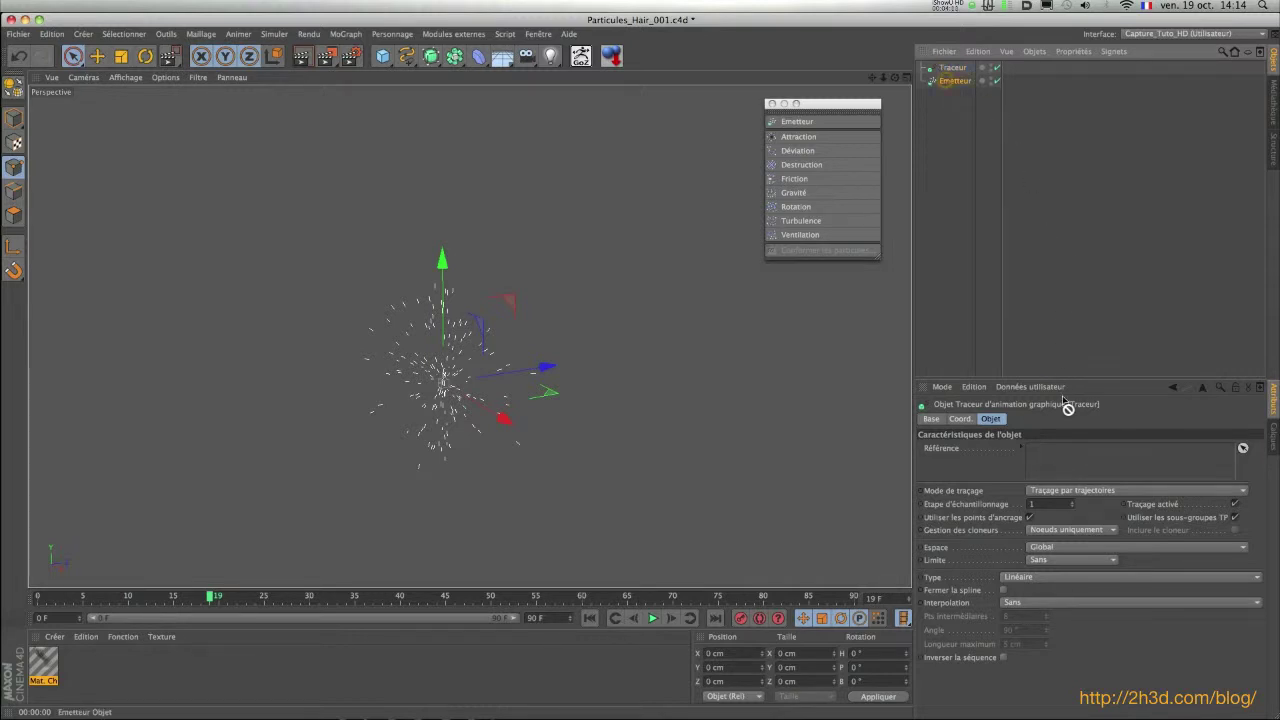
pyautogui.moveTo(1067, 405); pyautogui.dragTo(1068, 465)
pyautogui.click(590, 618)
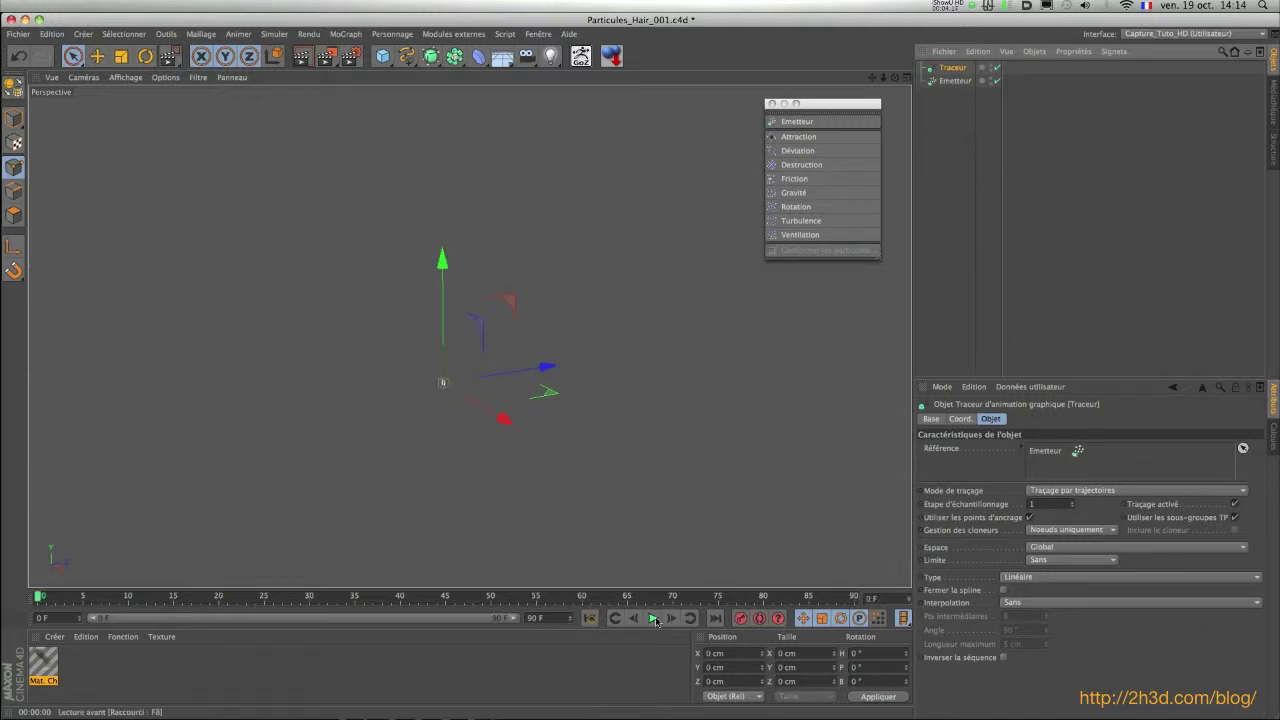
pyautogui.click(652, 618)
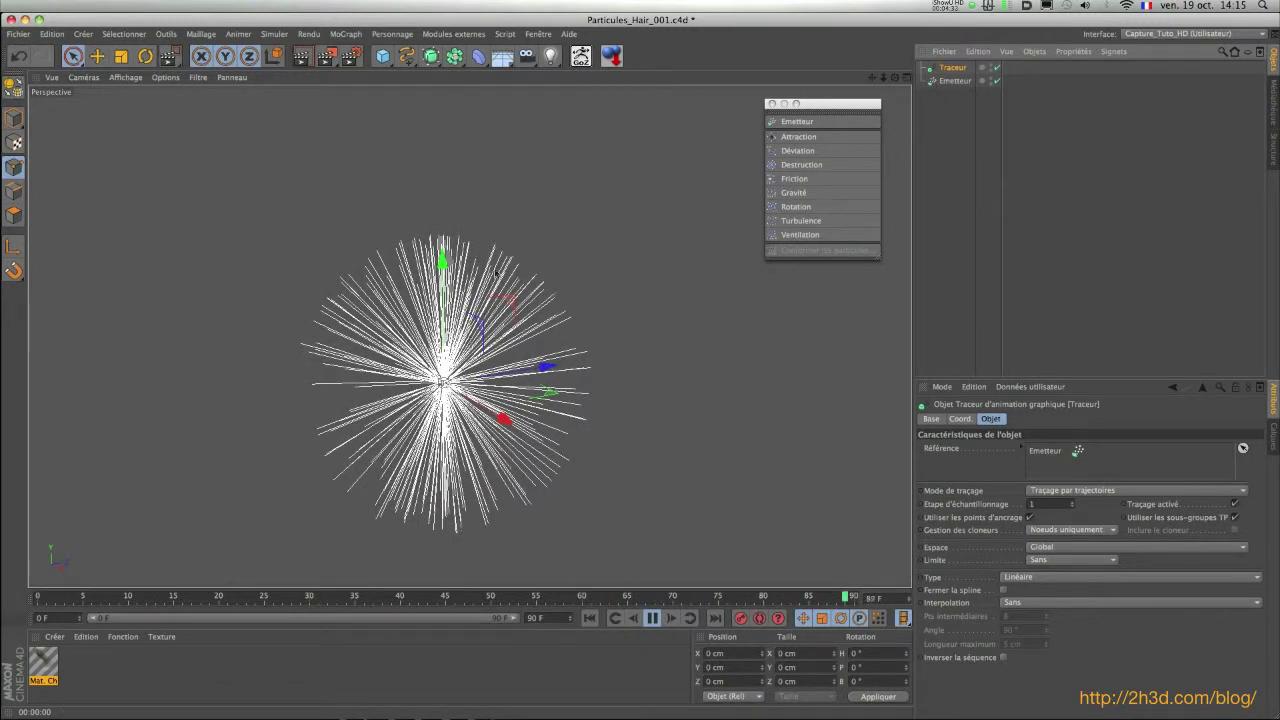
# Set the emitter's rotation to 360° and the variations of lifetime, speed and final size to 100 %
pyautogui.click(952, 81)
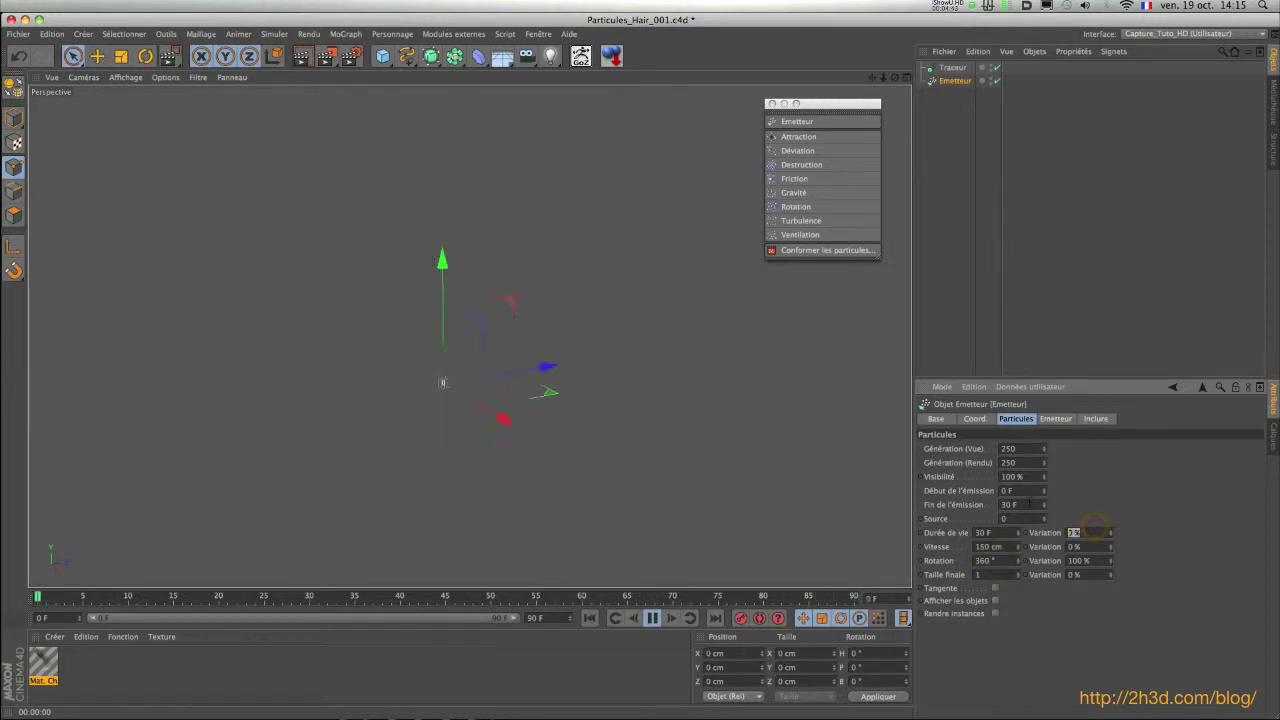
pyautogui.write('150')
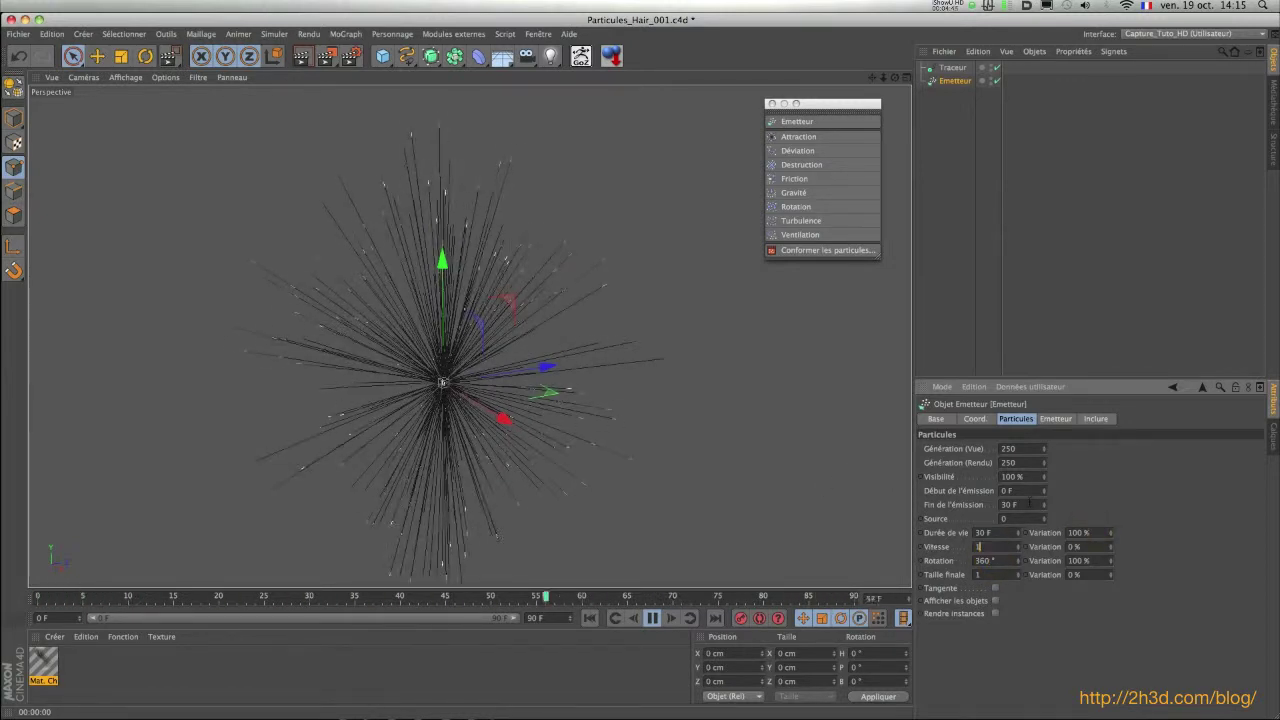
pyautogui.press('Tab')
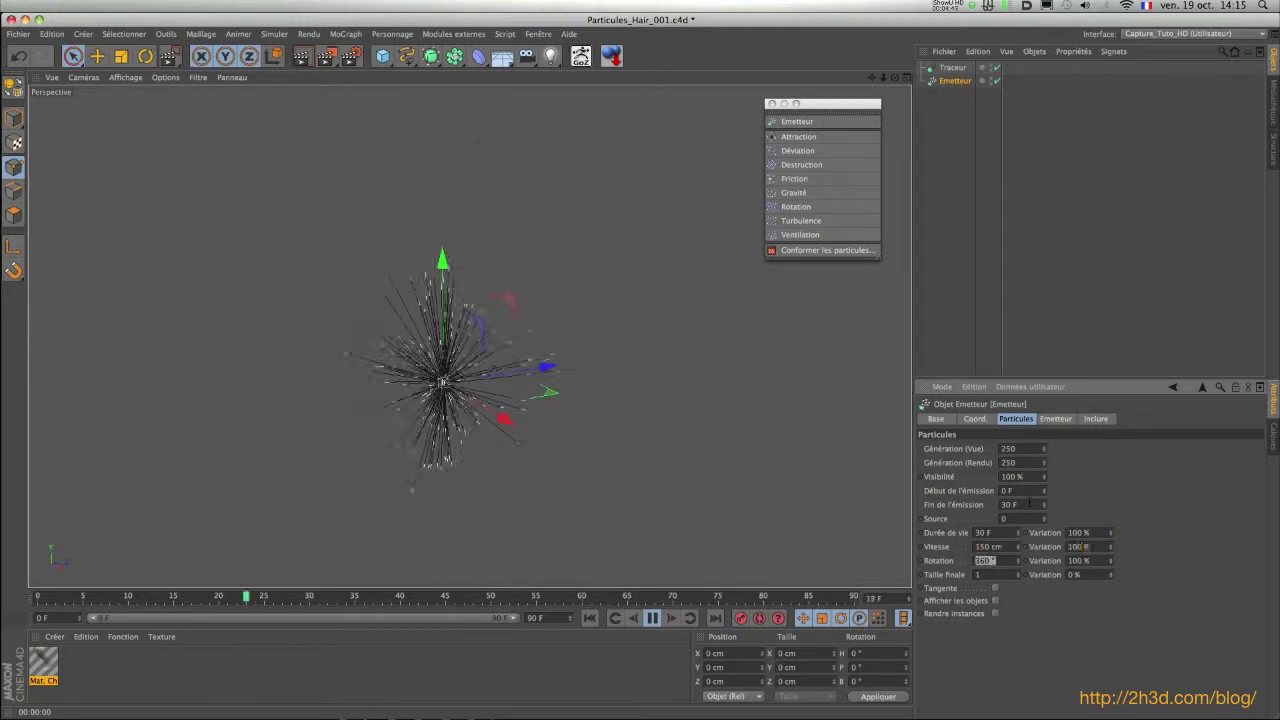
pyautogui.write('1')
pyautogui.press('Tab')
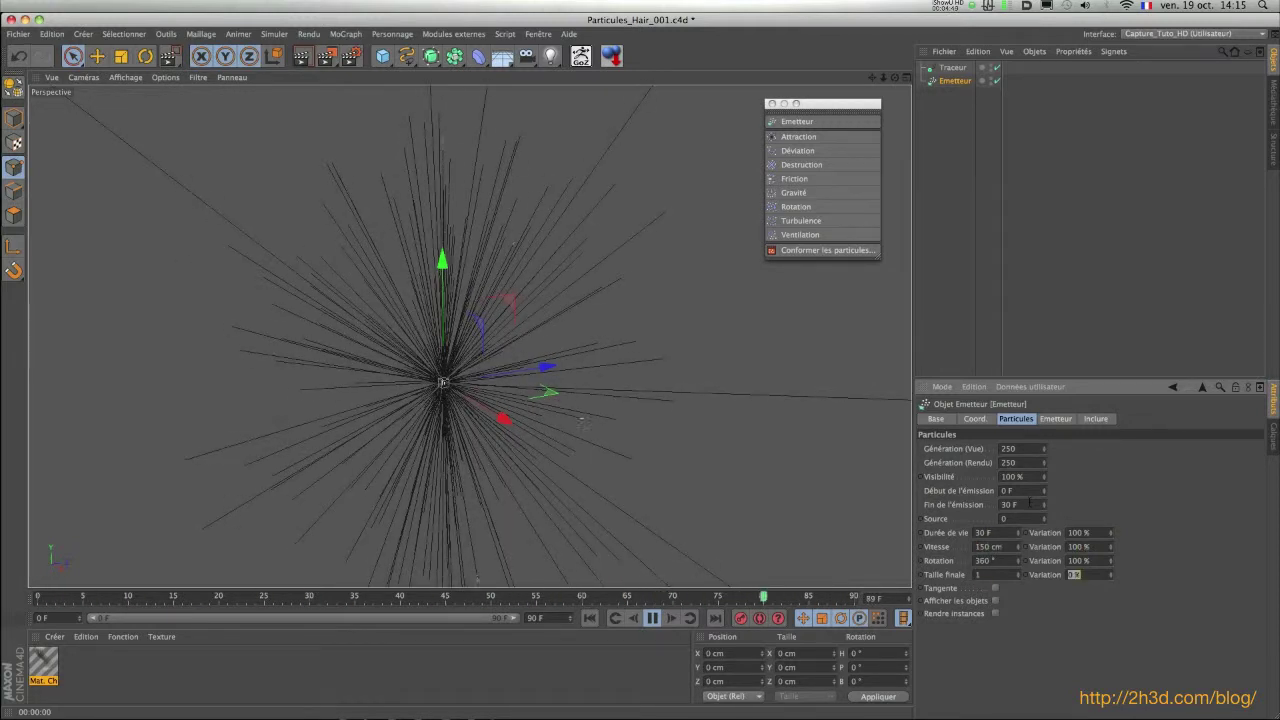
pyautogui.press('Return')
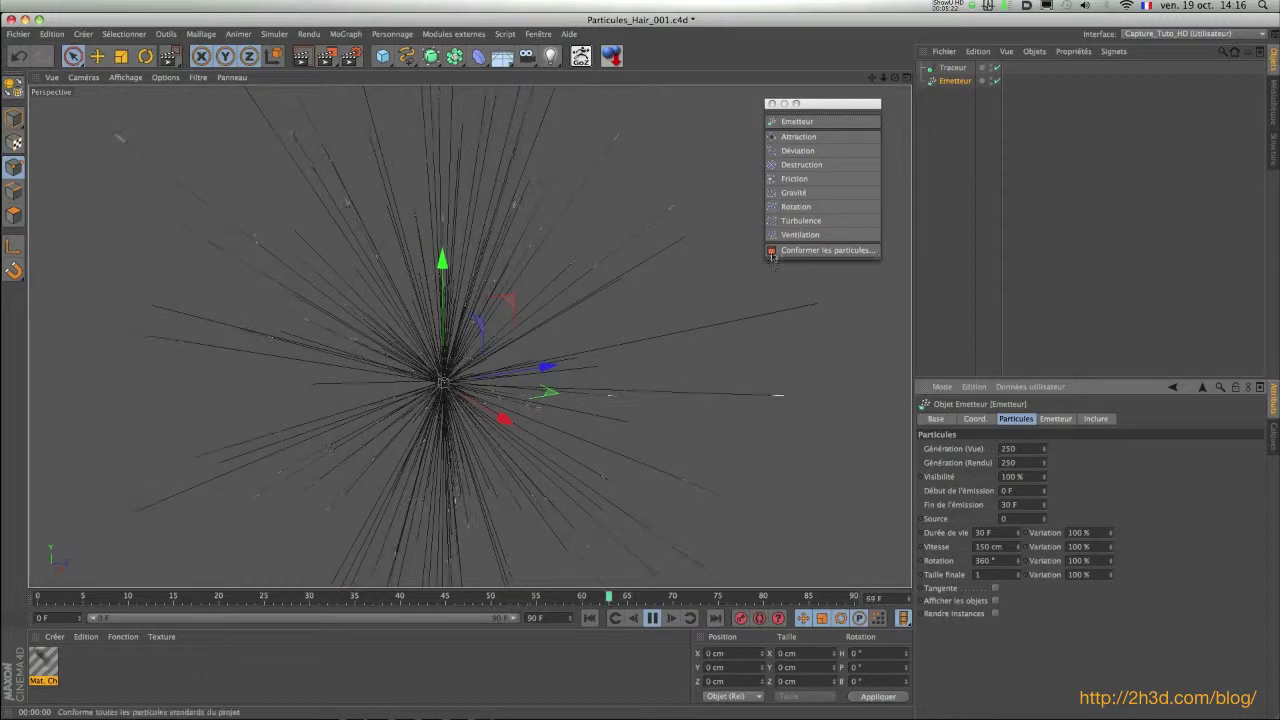
# Bring up the reference movie Particules_Hair_001Final.mov, play it to study the trails, and put it away again
pyautogui.moveTo(630, 718); pyautogui.dragTo(601, 104)
pyautogui.click(489, 503)
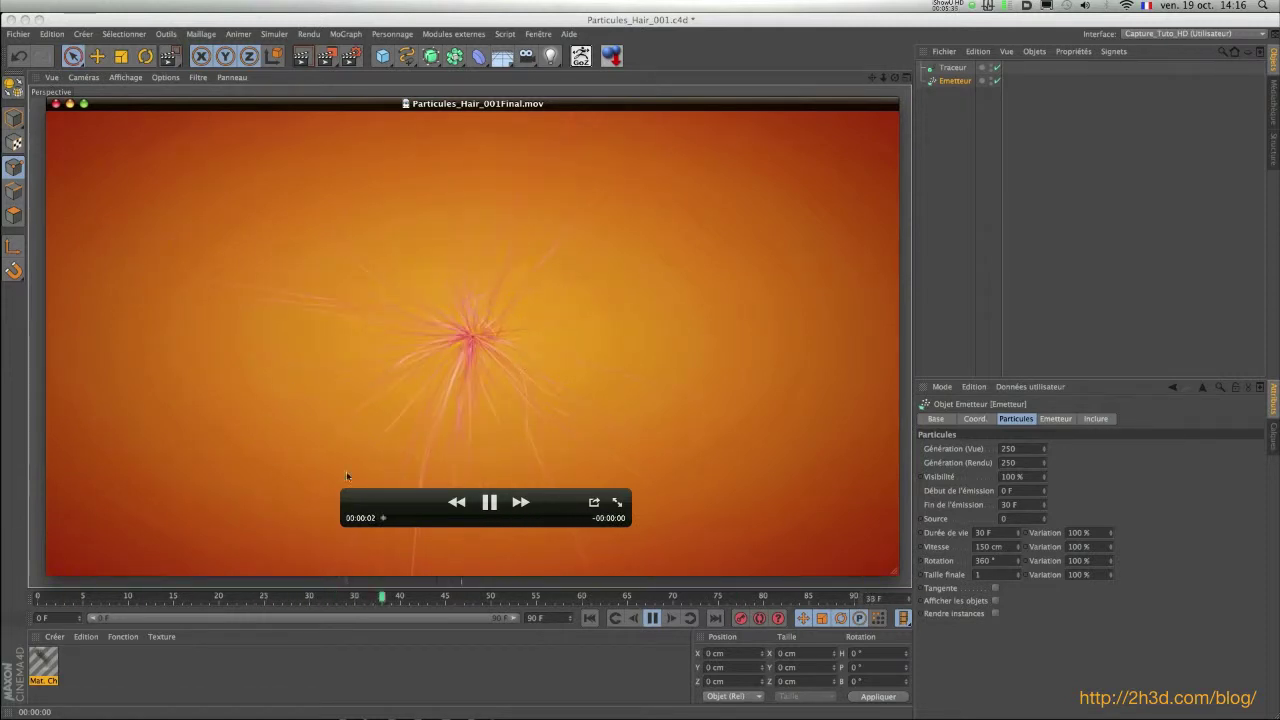
pyautogui.click(492, 499)
pyautogui.moveTo(615, 106); pyautogui.dragTo(604, 718)
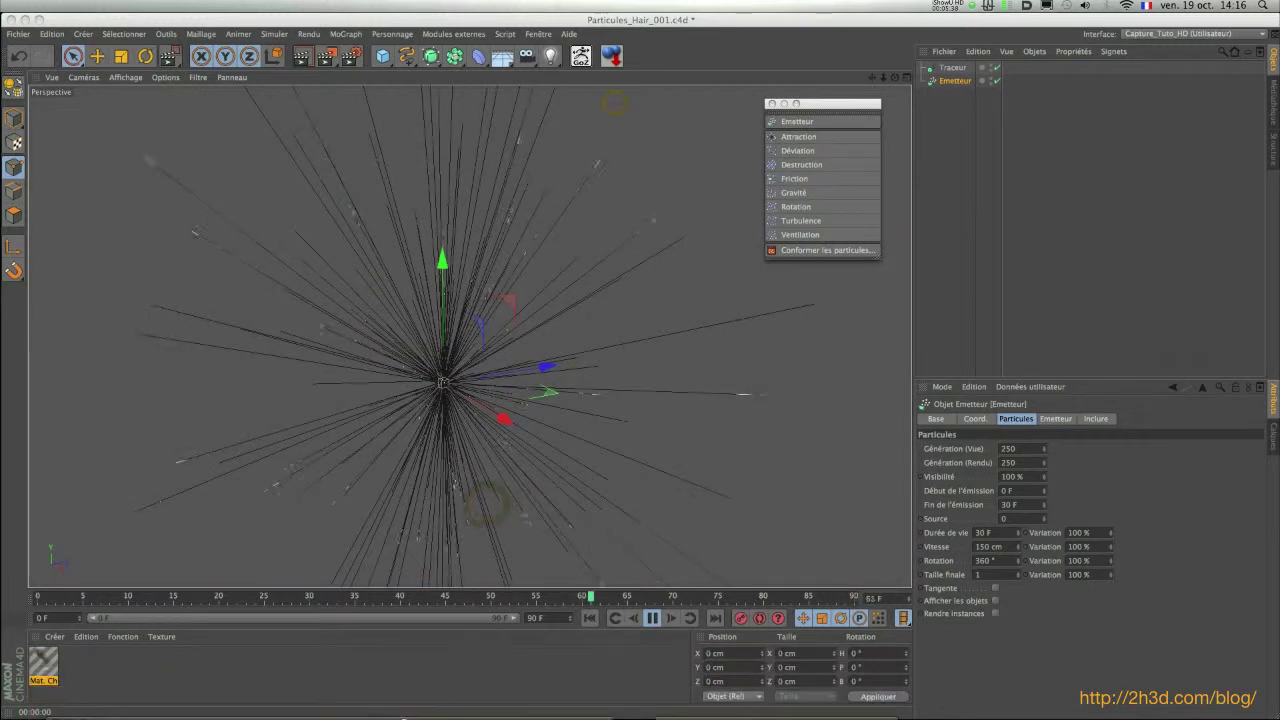
# Add a Turbulence particle modifier to the scene and move the floating particle palette clear of the particles
pyautogui.moveTo(820, 105); pyautogui.dragTo(804, 103)
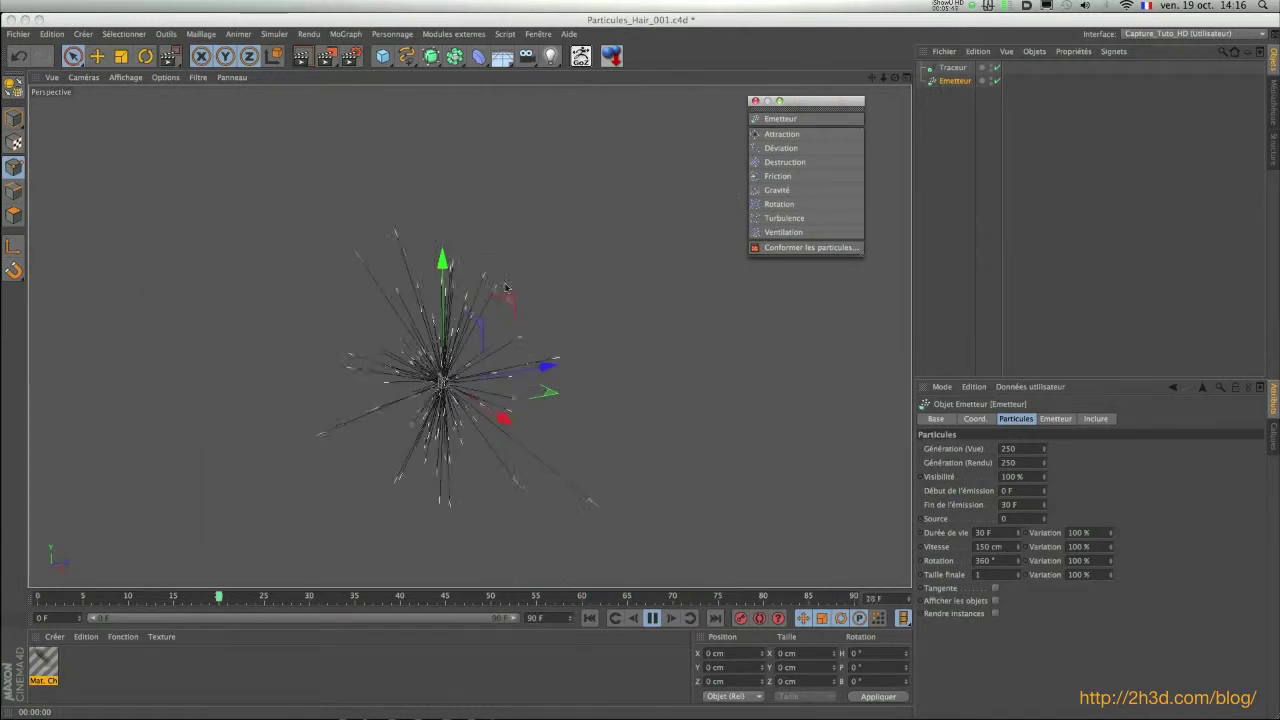
pyautogui.click(780, 220)
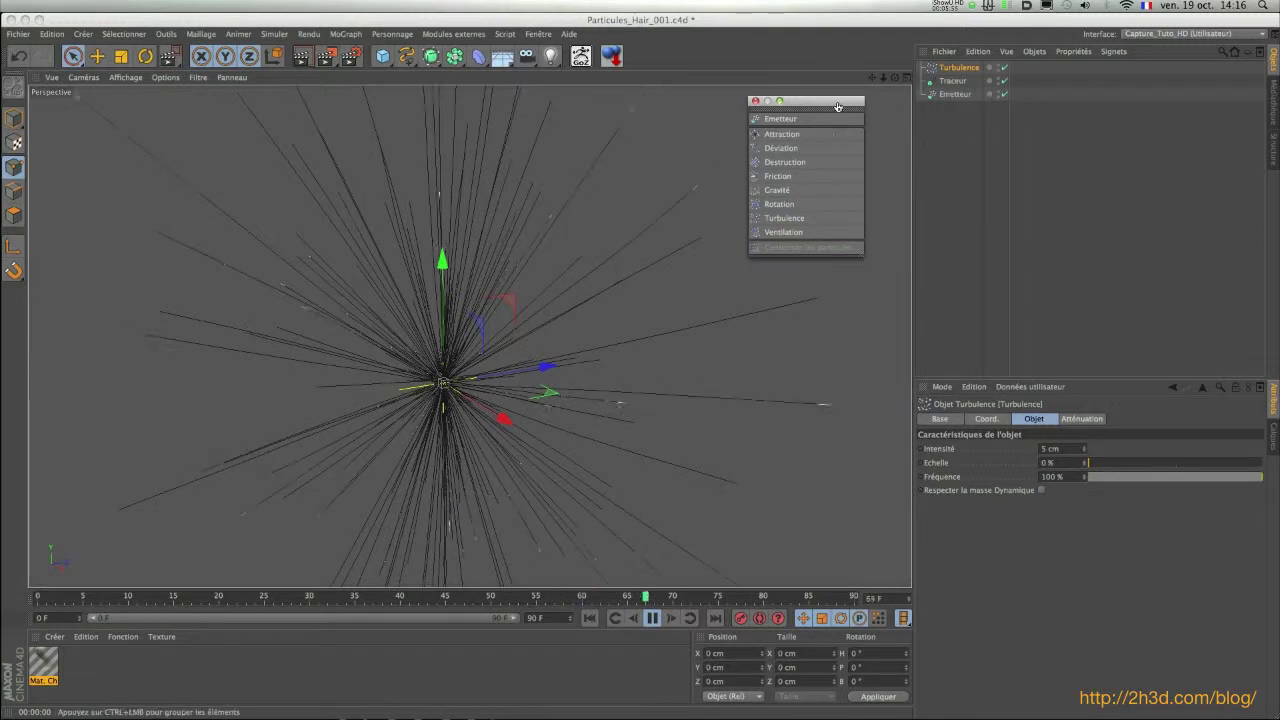
pyautogui.moveTo(835, 102); pyautogui.dragTo(870, 99)
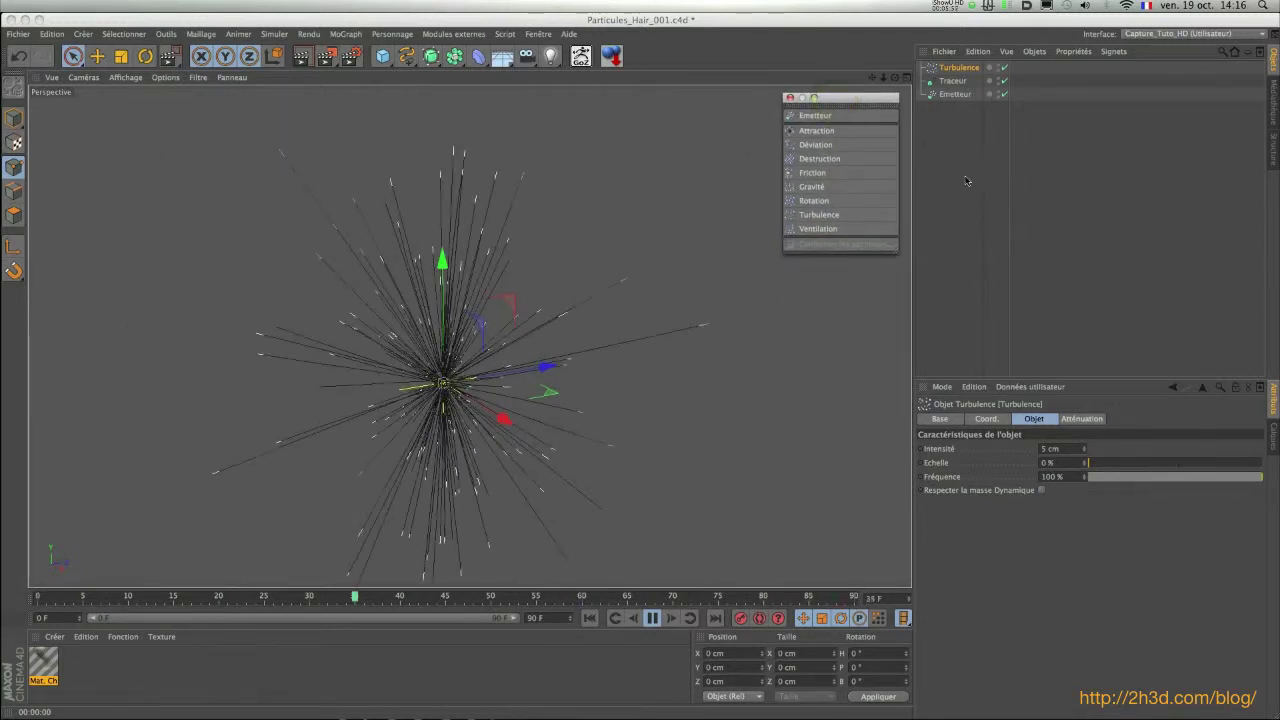
# Add Turbulence to the Emetteur's modifier list and set the list's mode to Inclure
pyautogui.click(957, 95)
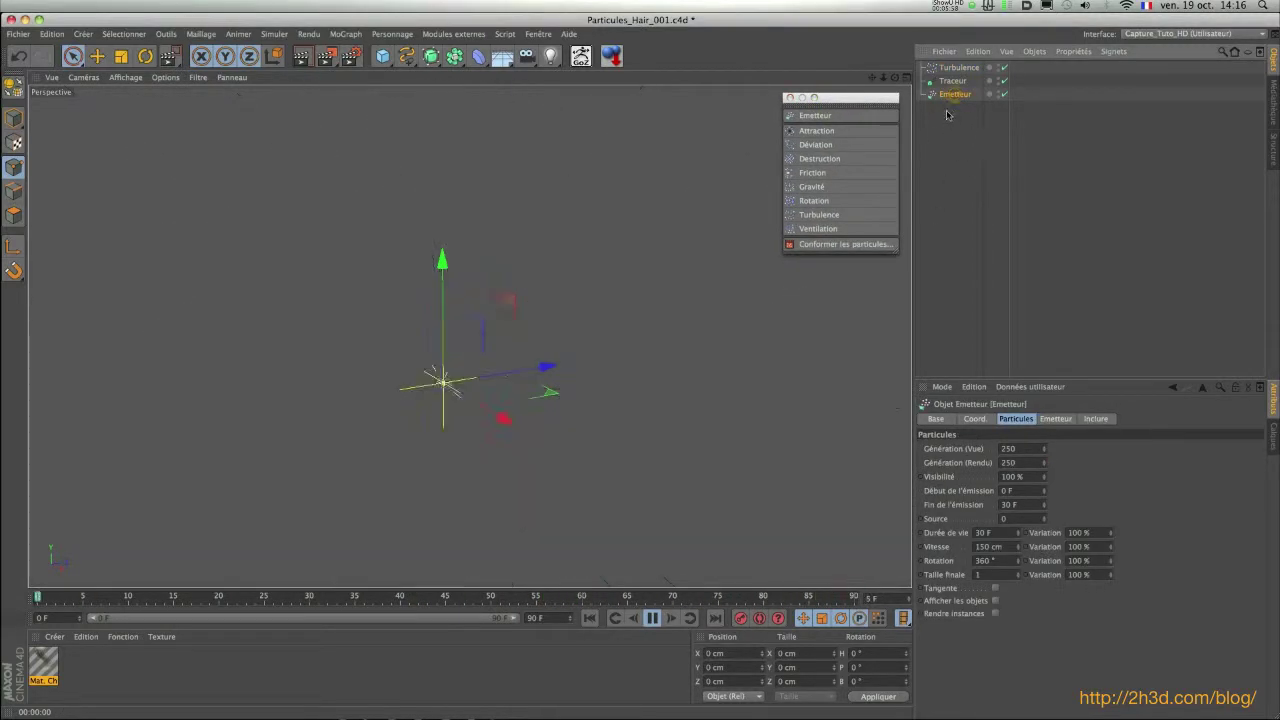
pyautogui.click(1095, 419)
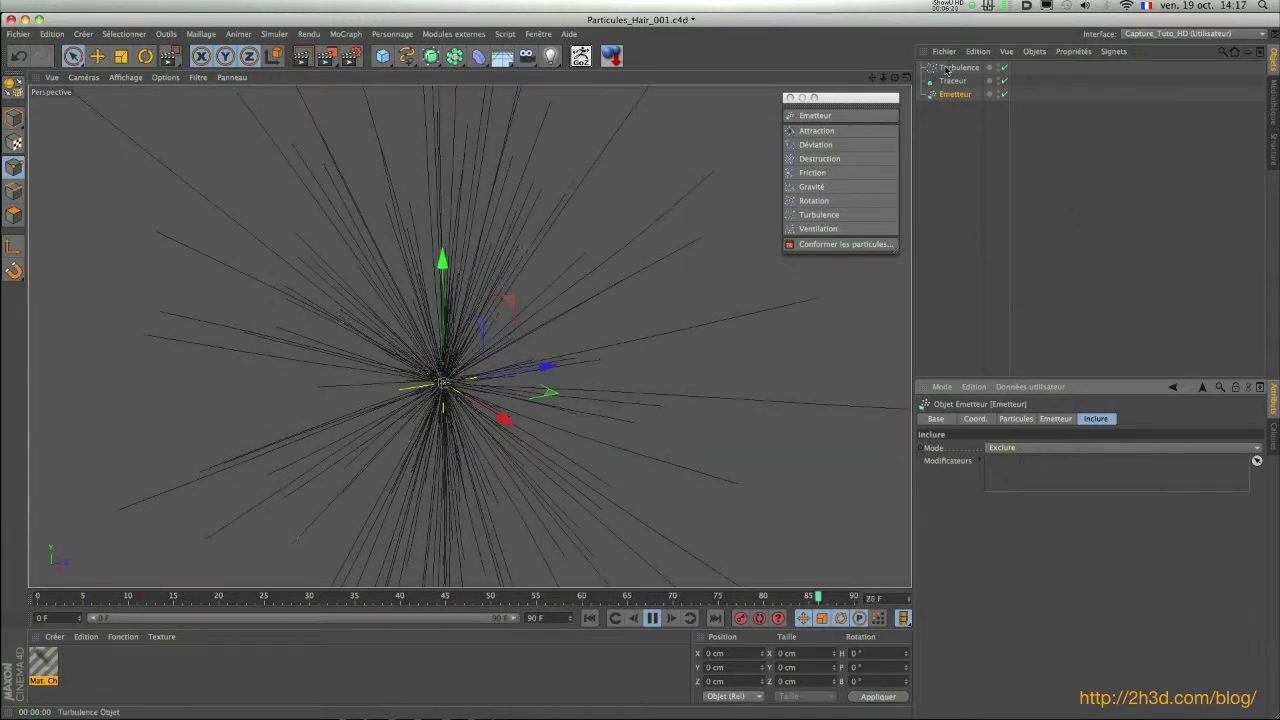
pyautogui.moveTo(946, 69); pyautogui.dragTo(1089, 228)
pyautogui.moveTo(1024, 477); pyautogui.dragTo(1020, 479)
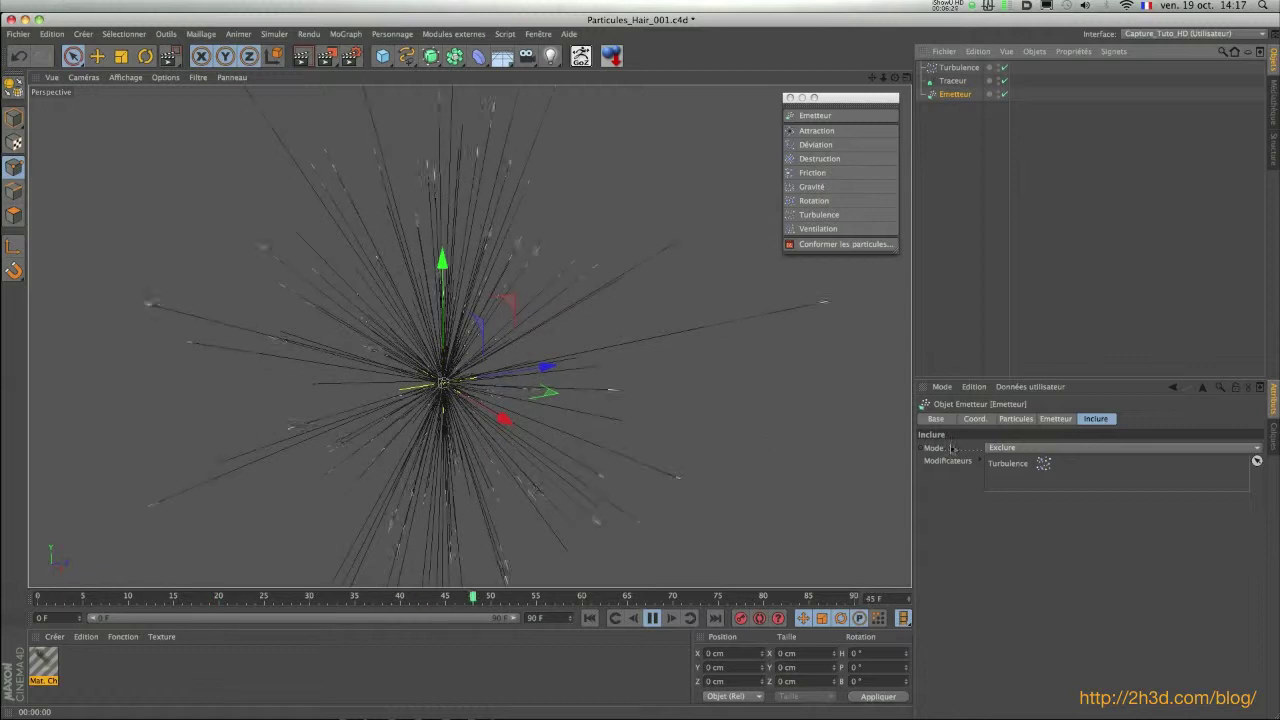
pyautogui.click(1017, 448)
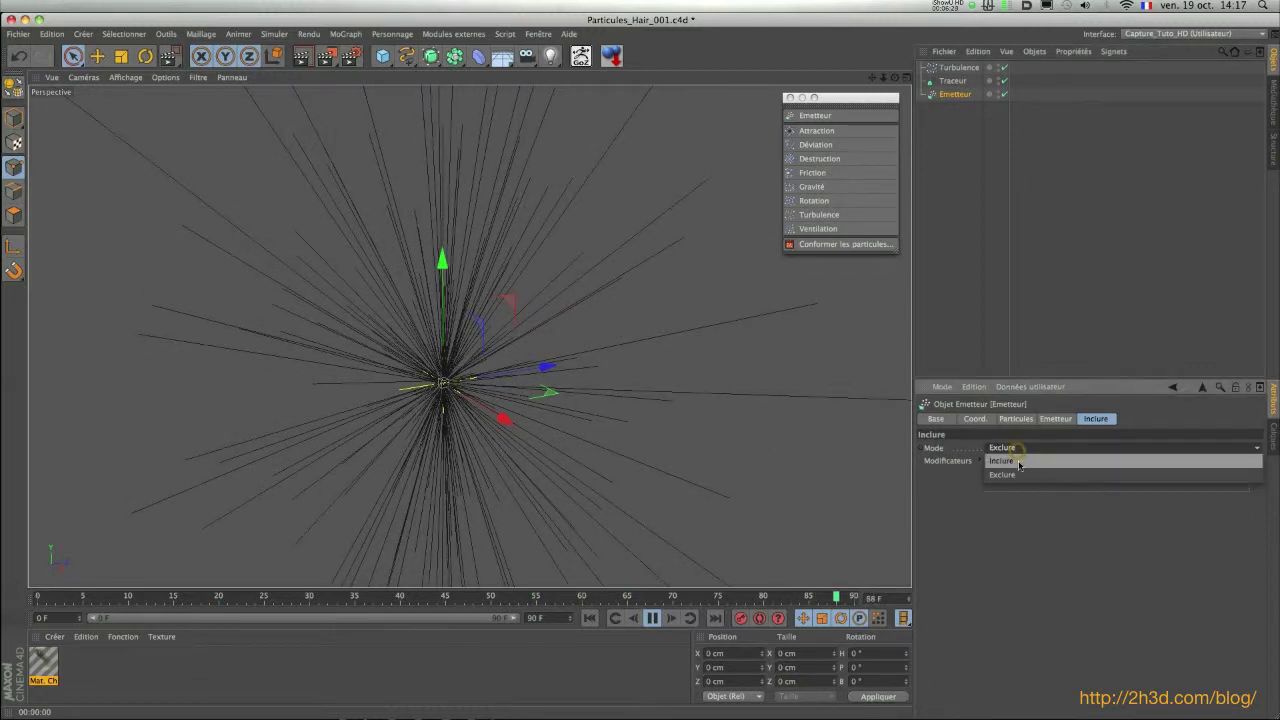
pyautogui.click(1002, 461)
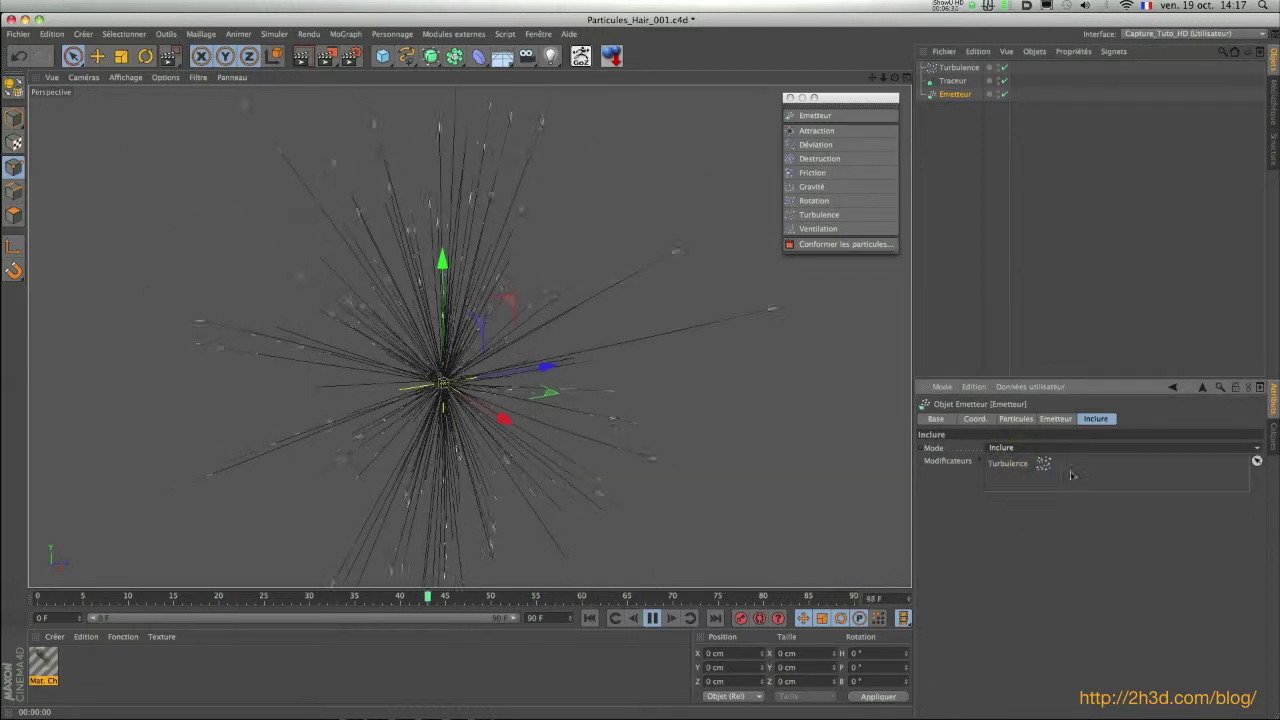
pyautogui.click(1006, 466)
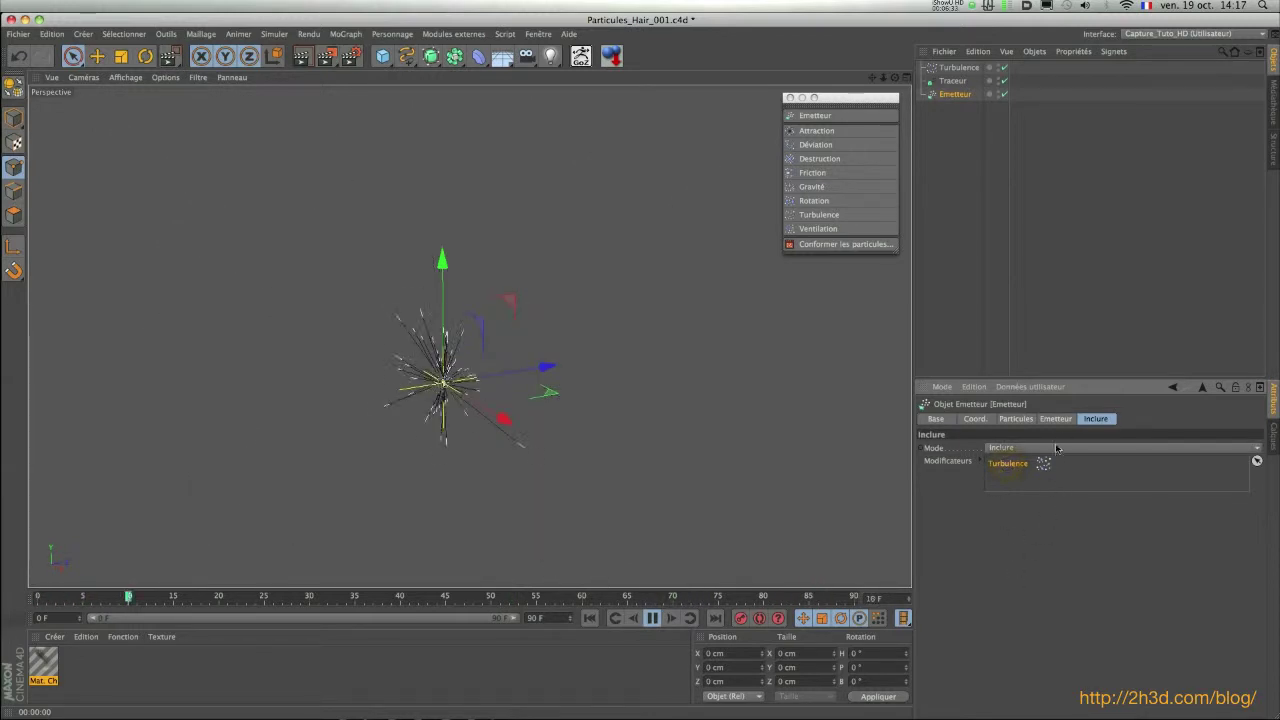
# Set the Turbulence object's intensity to 50 cm and its scale to 50 %
pyautogui.click(952, 69)
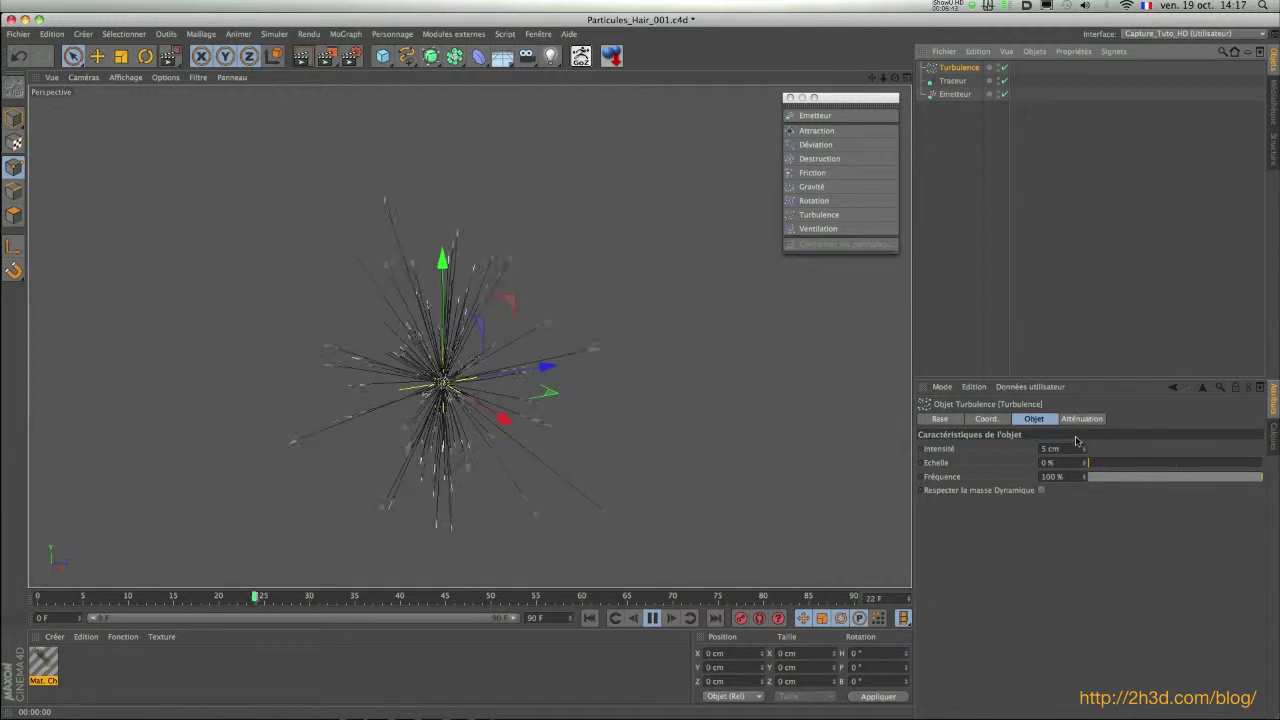
pyautogui.moveTo(1067, 449); pyautogui.dragTo(980, 447)
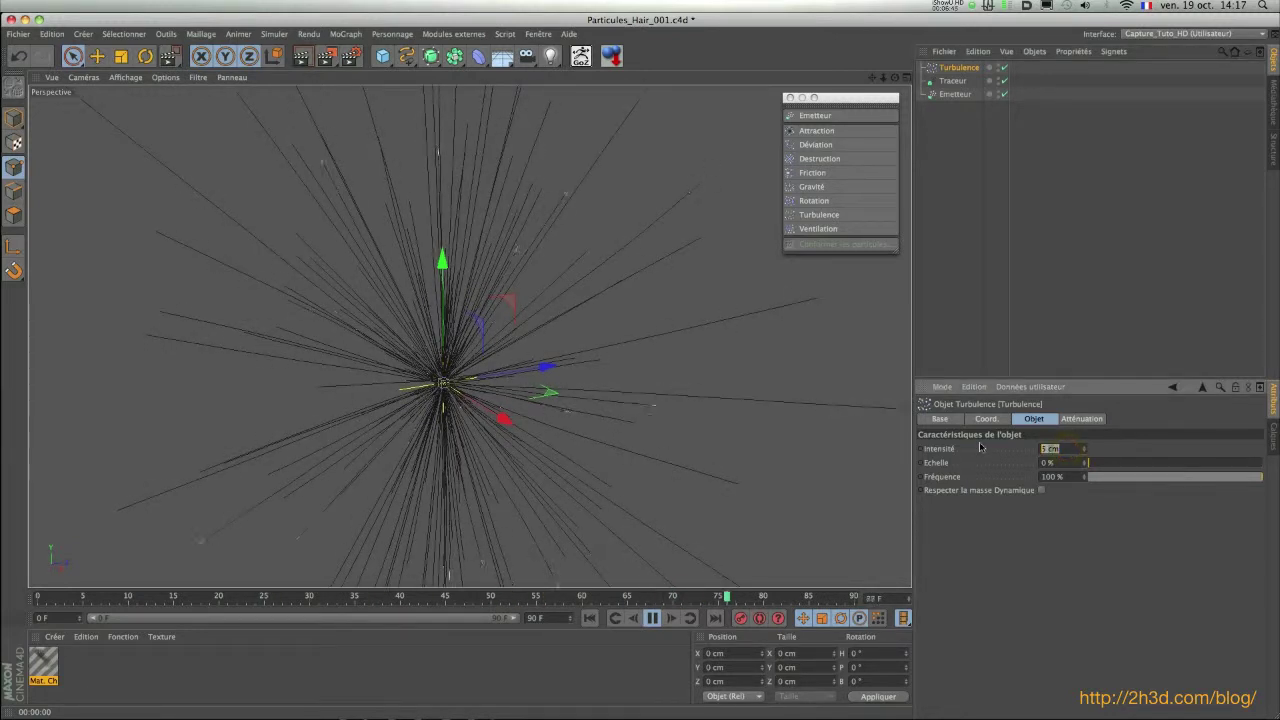
pyautogui.write('50')
pyautogui.press('Return')
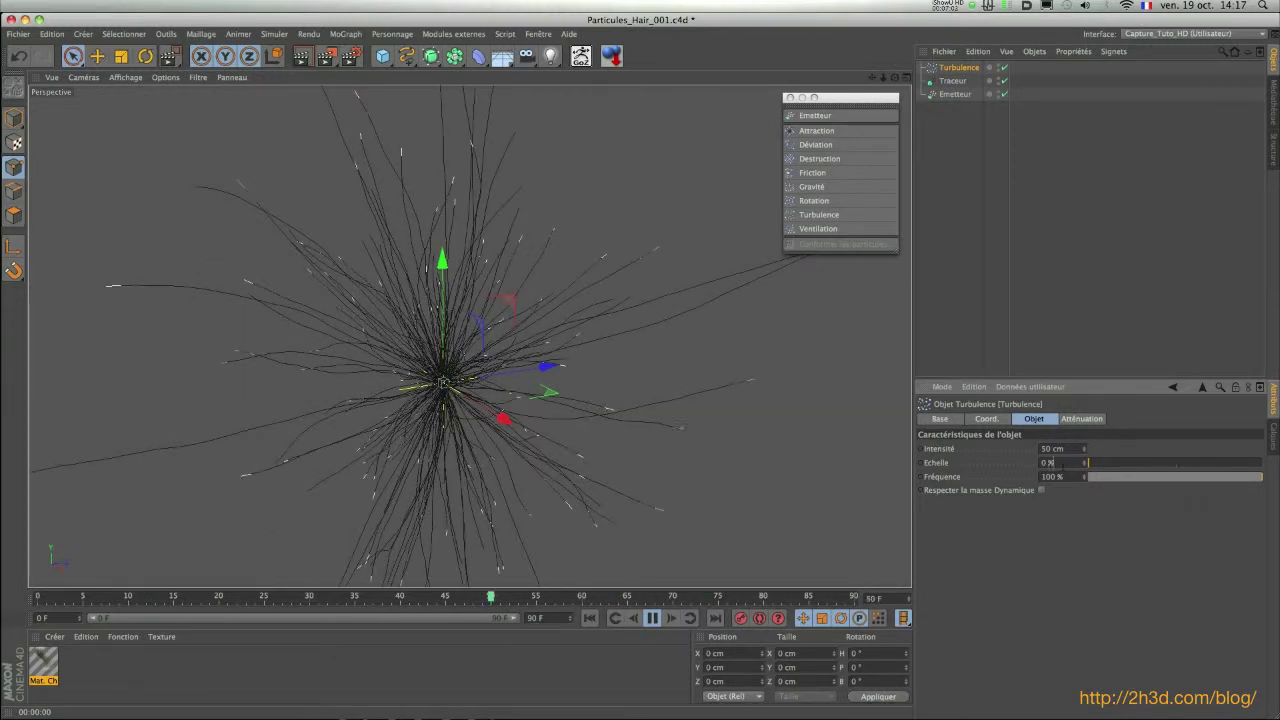
pyautogui.moveTo(1063, 463); pyautogui.dragTo(965, 463)
pyautogui.write('50')
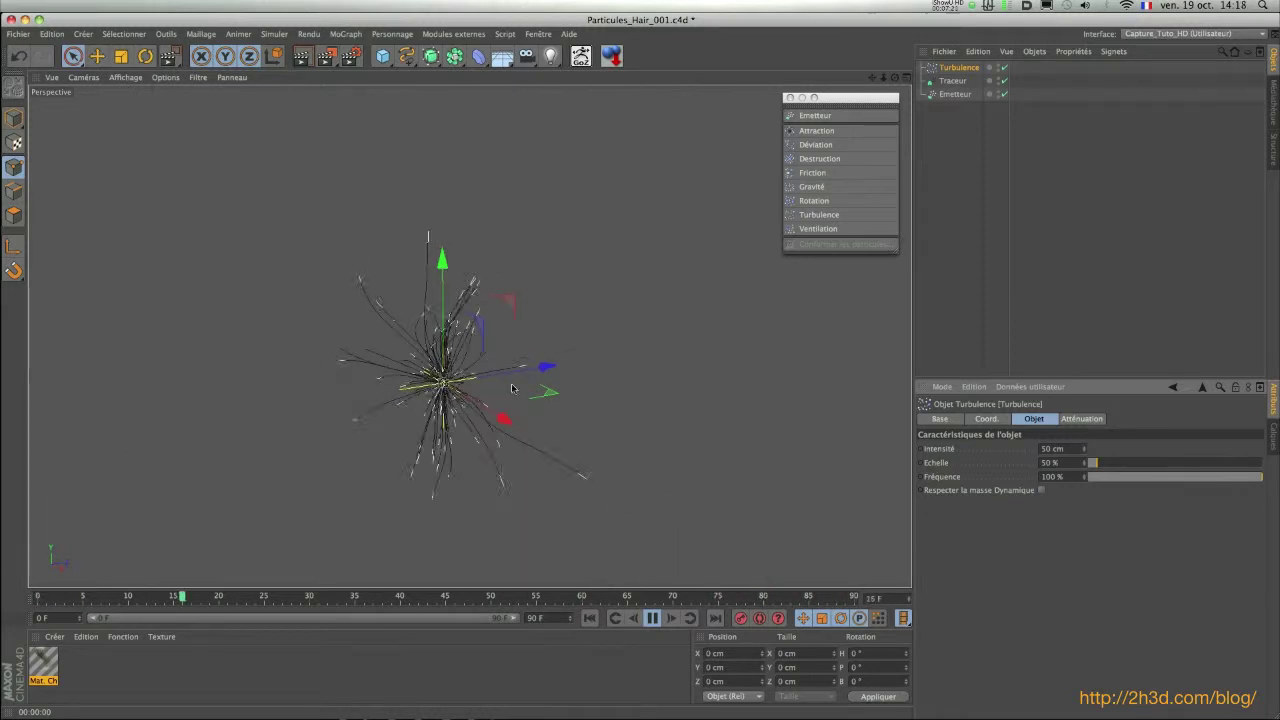
# Stop the playback, render a square viewport region around the burst's centre, and deselect everything
pyautogui.click(655, 619)
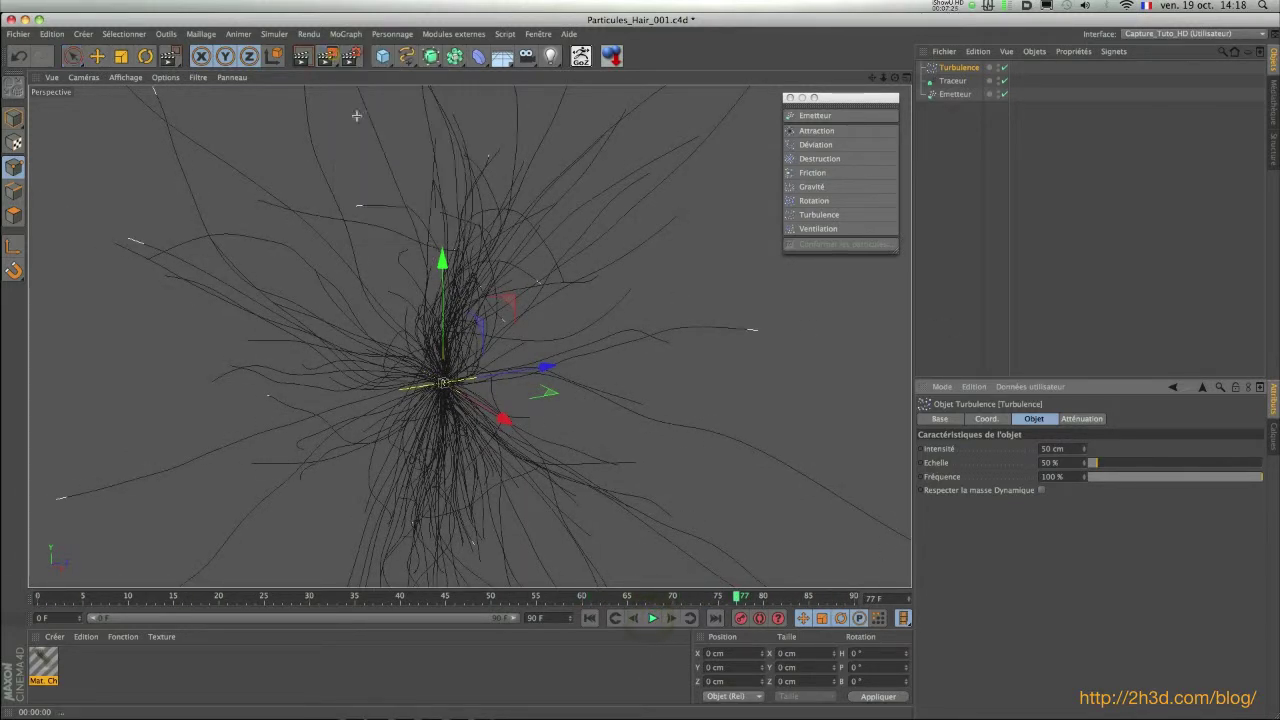
pyautogui.moveTo(288, 179); pyautogui.dragTo(642, 546)
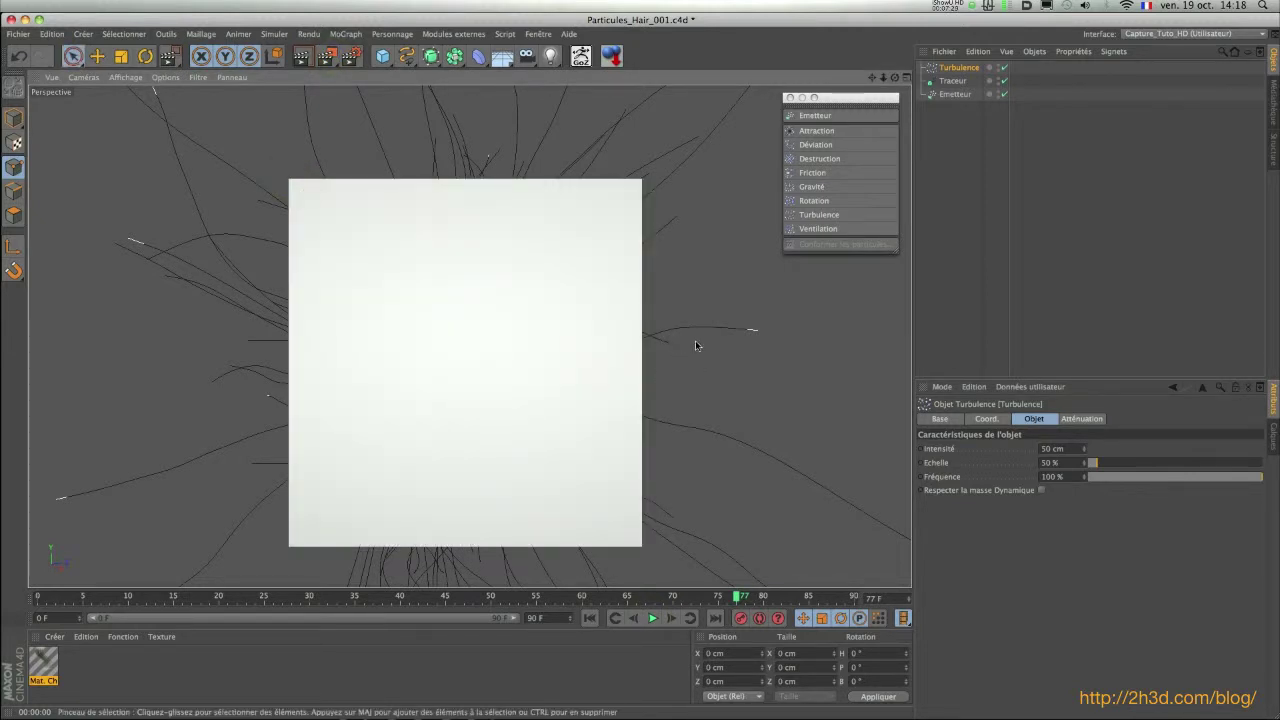
pyautogui.click(974, 261)
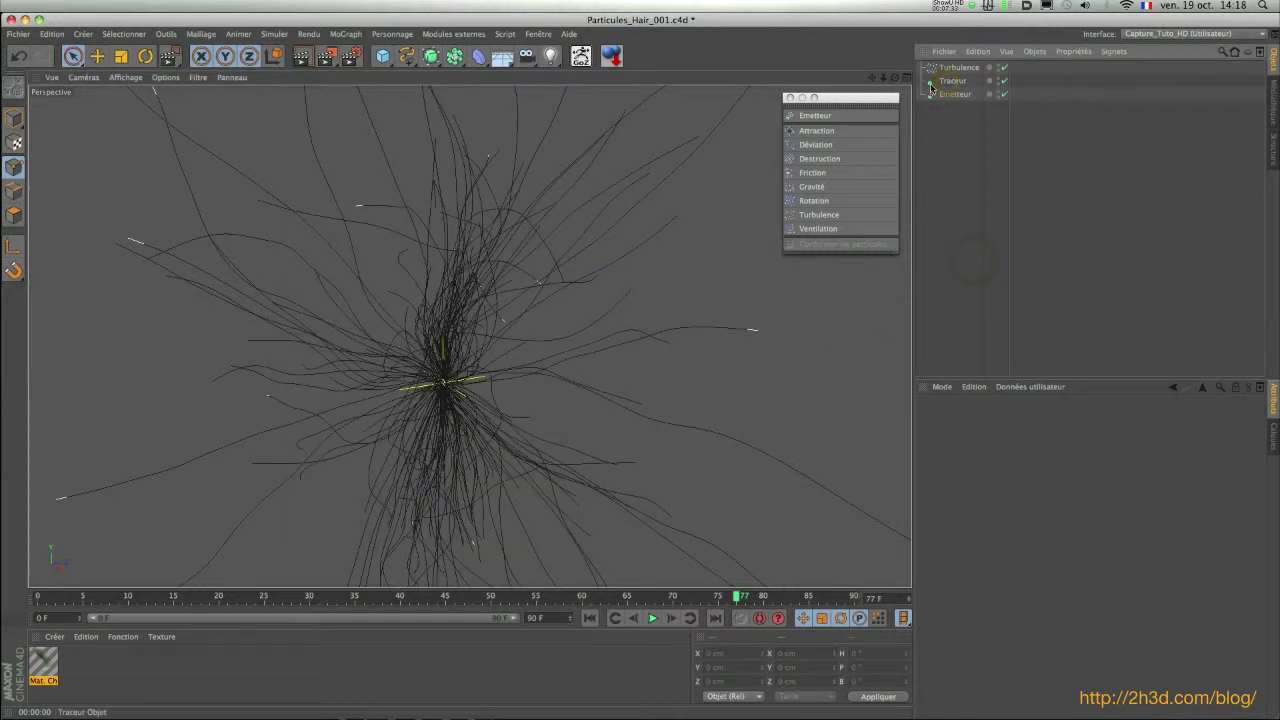
# Select the Traceur, replay the animation from the first frame, and set the tracer's spline type to B-Spline
pyautogui.click(951, 82)
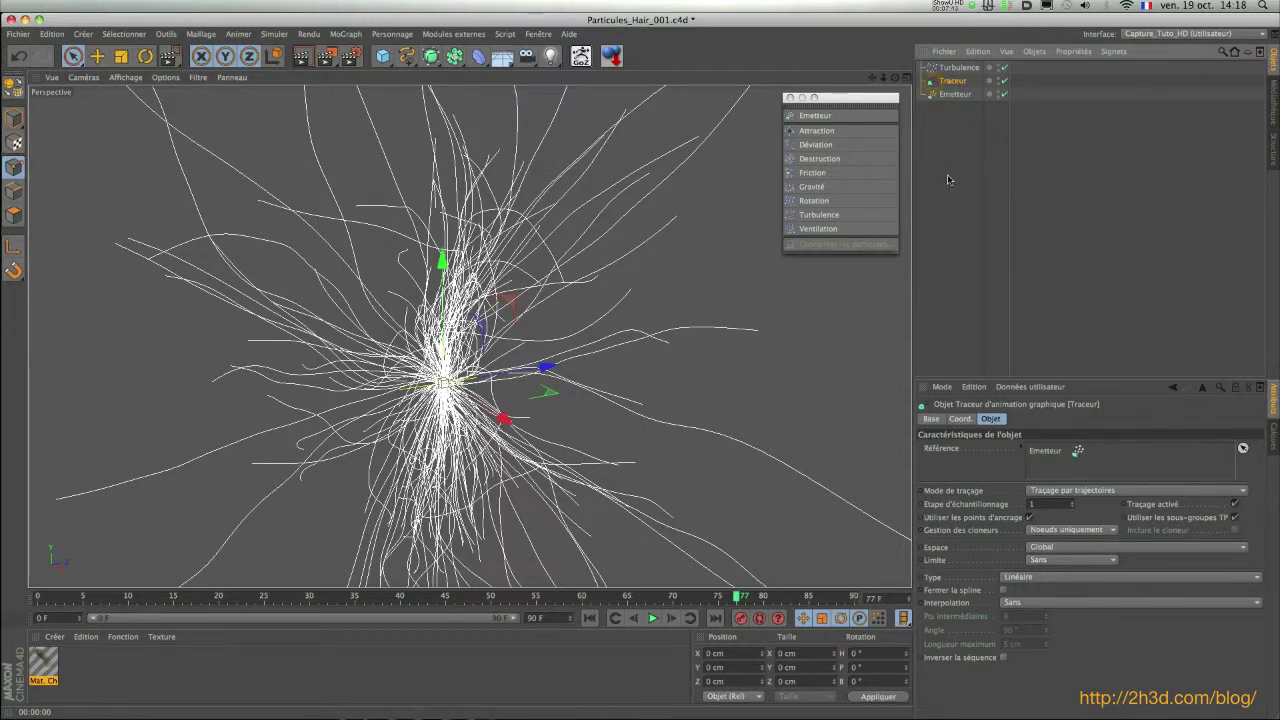
pyautogui.click(590, 617)
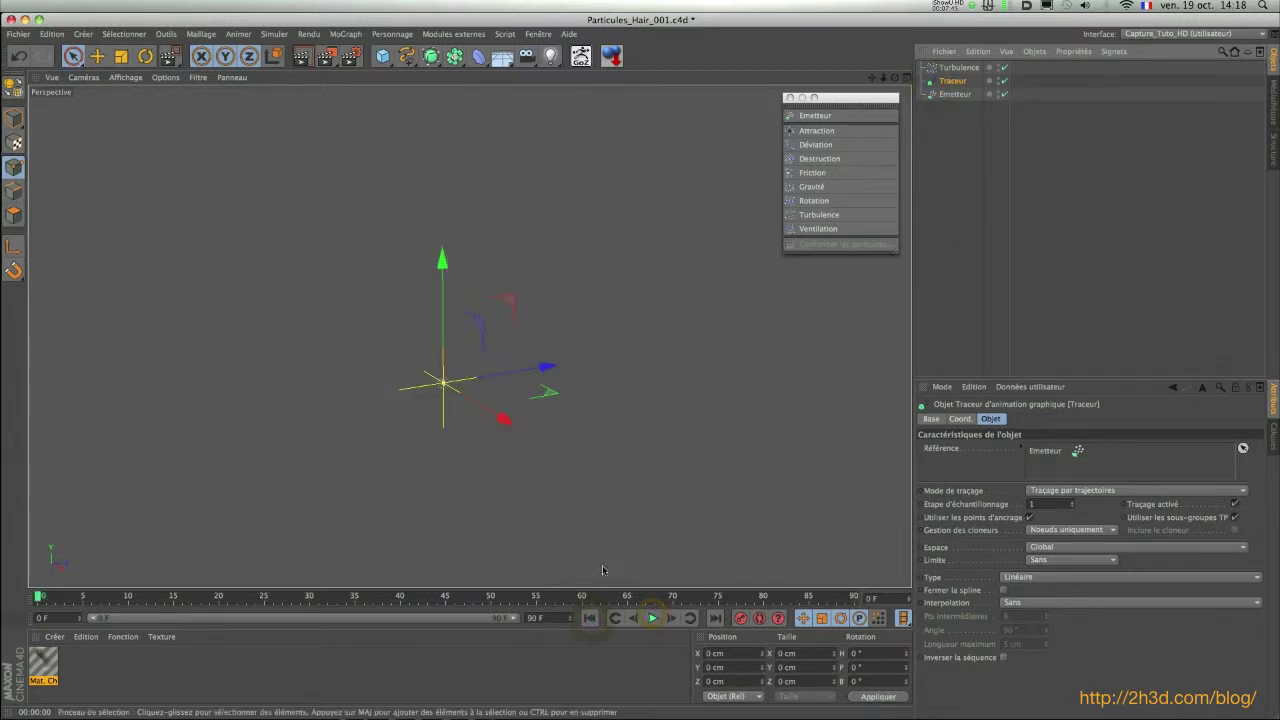
pyautogui.click(652, 617)
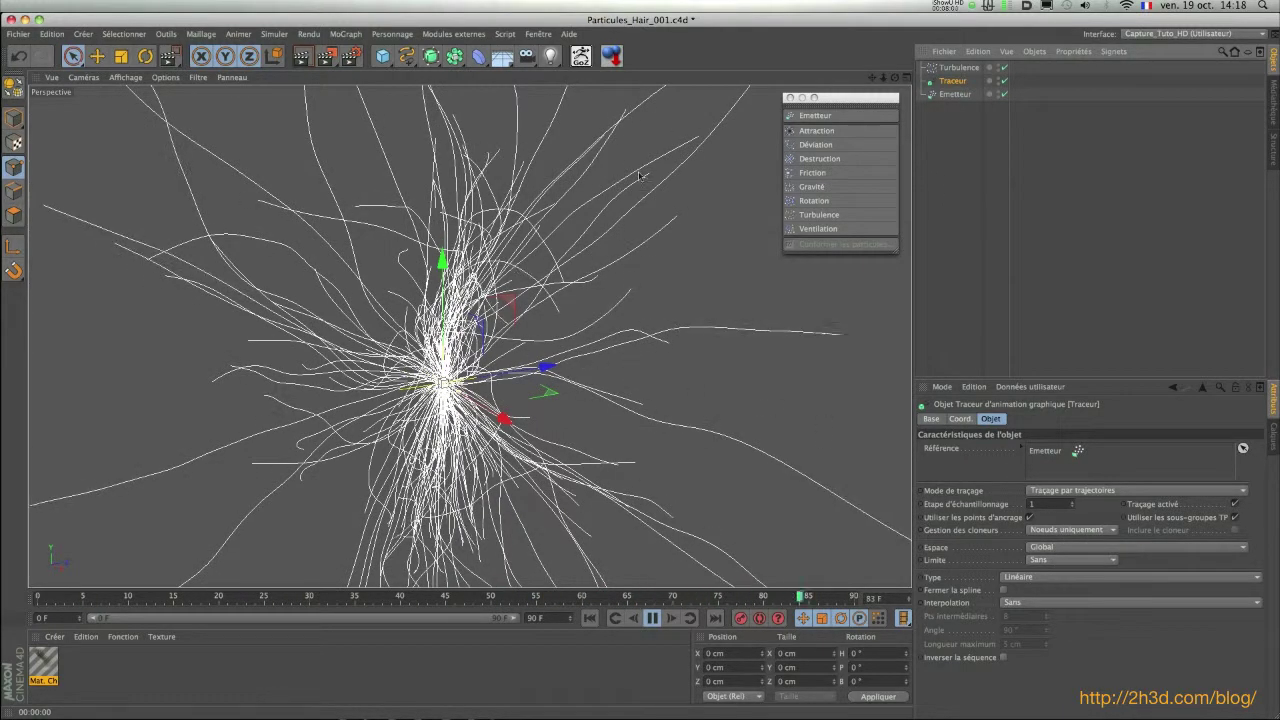
pyautogui.click(1022, 578)
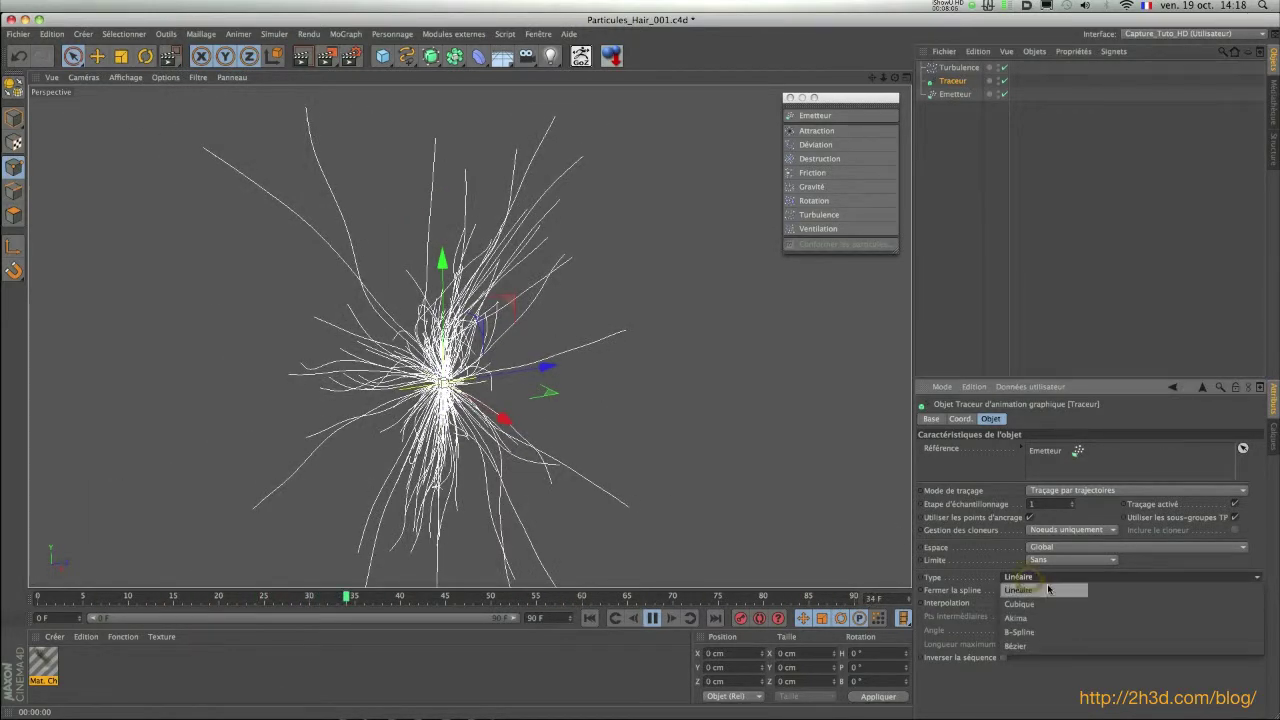
pyautogui.click(1027, 633)
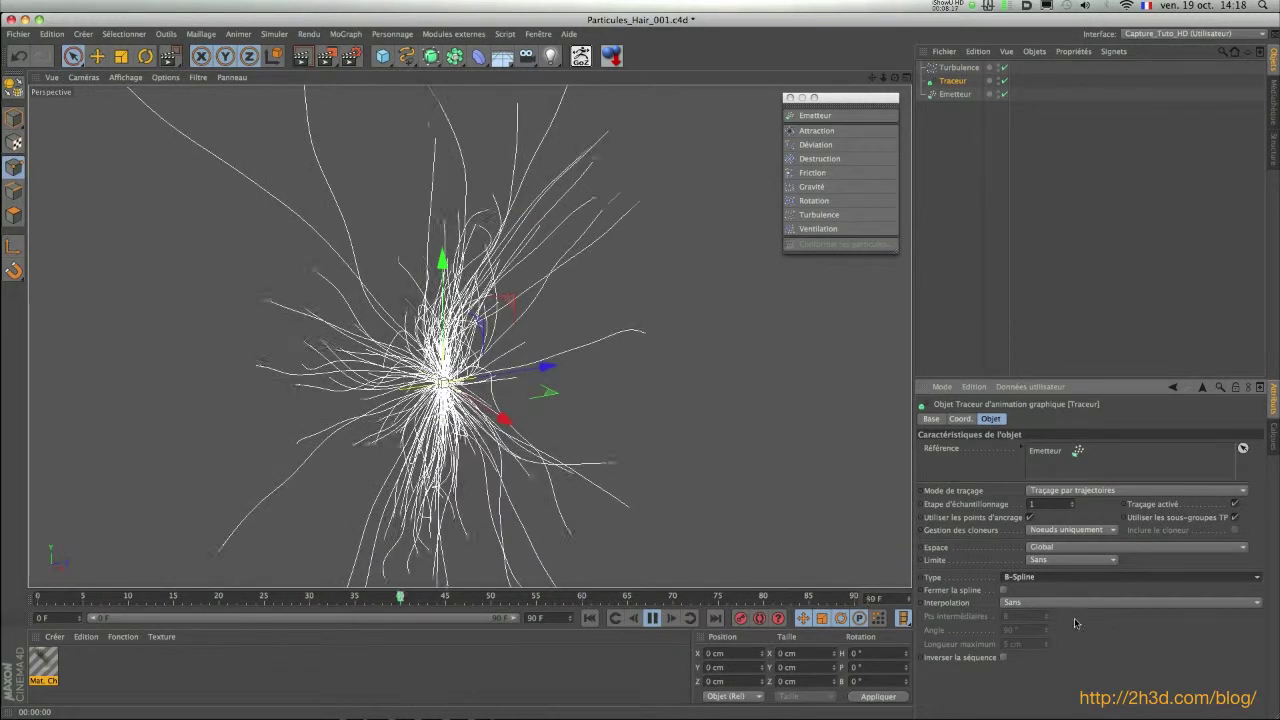
# Limit the Traceur's trails with A partir de la fin and a quantity of 30, and clear the selection
pyautogui.click(1056, 561)
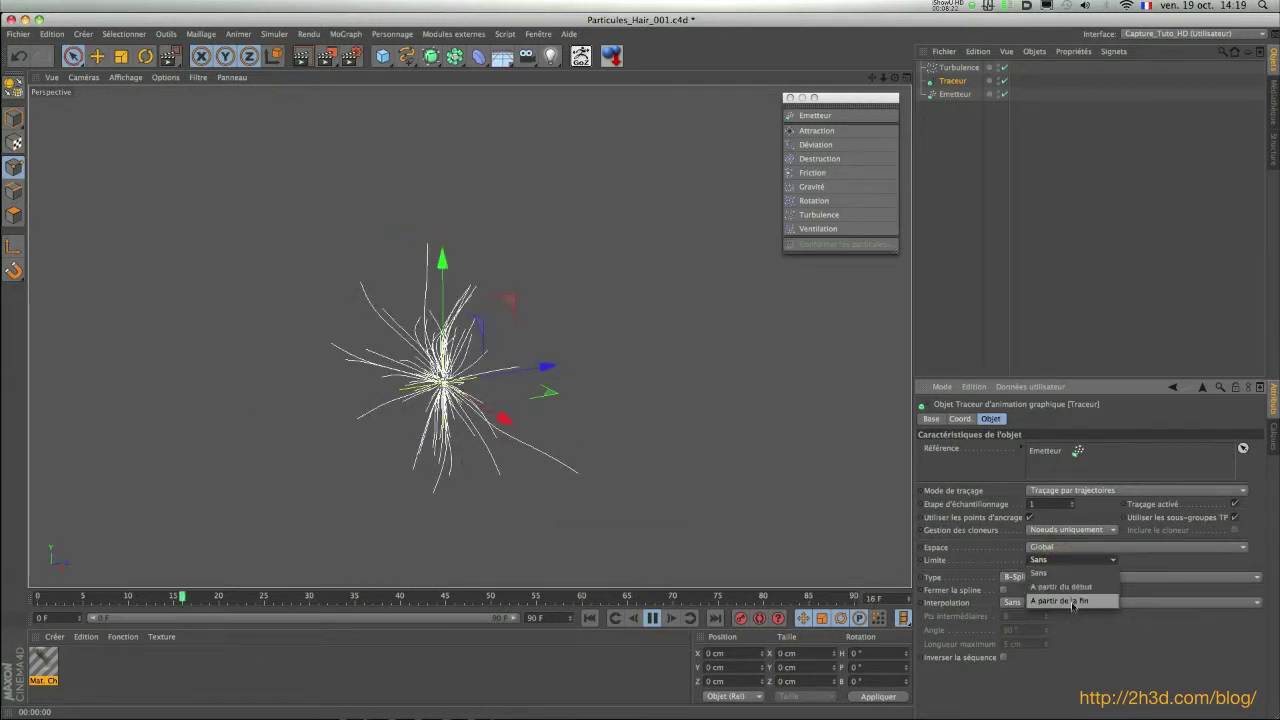
pyautogui.click(1063, 601)
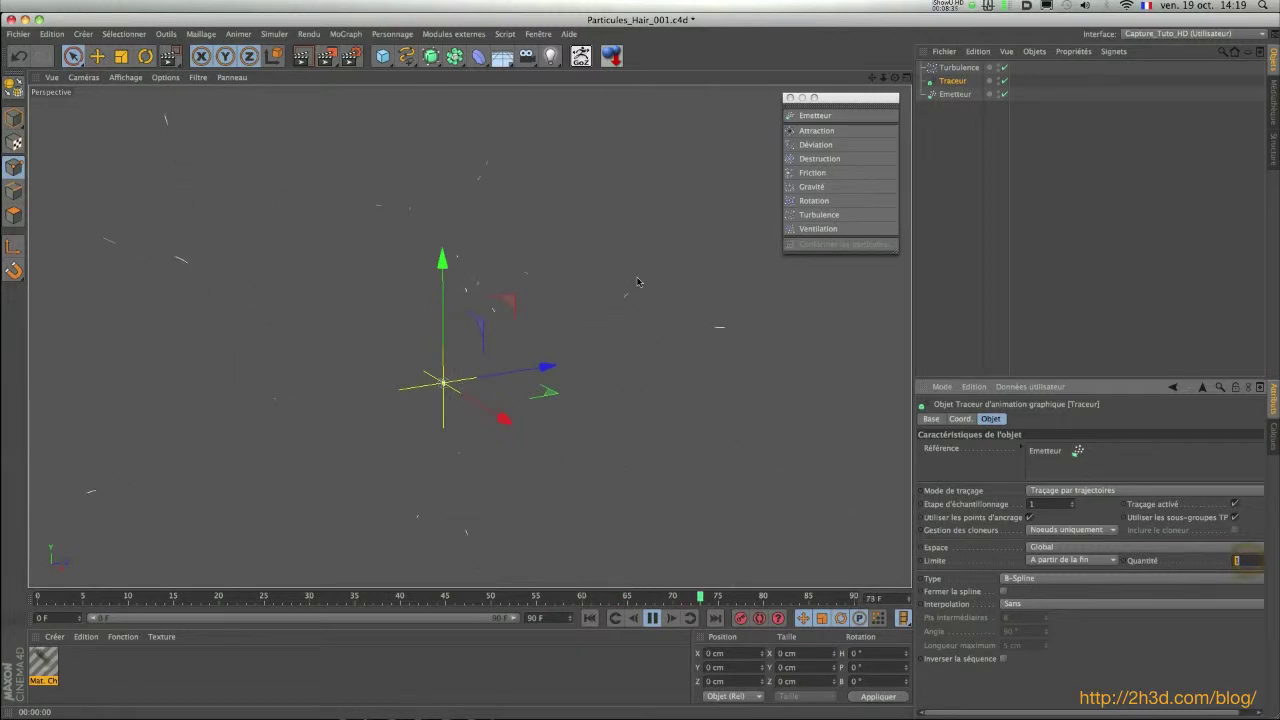
pyautogui.write('30')
pyautogui.press('Return')
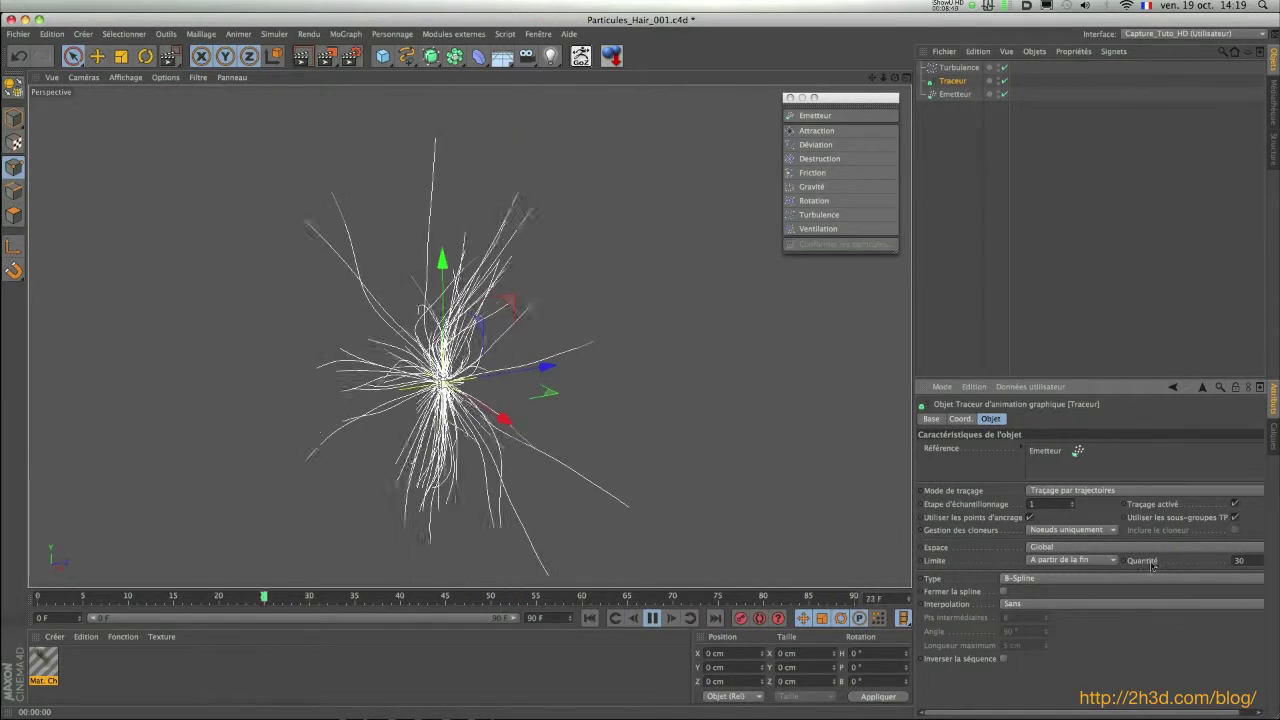
pyautogui.click(1066, 547)
pyautogui.click(1112, 352)
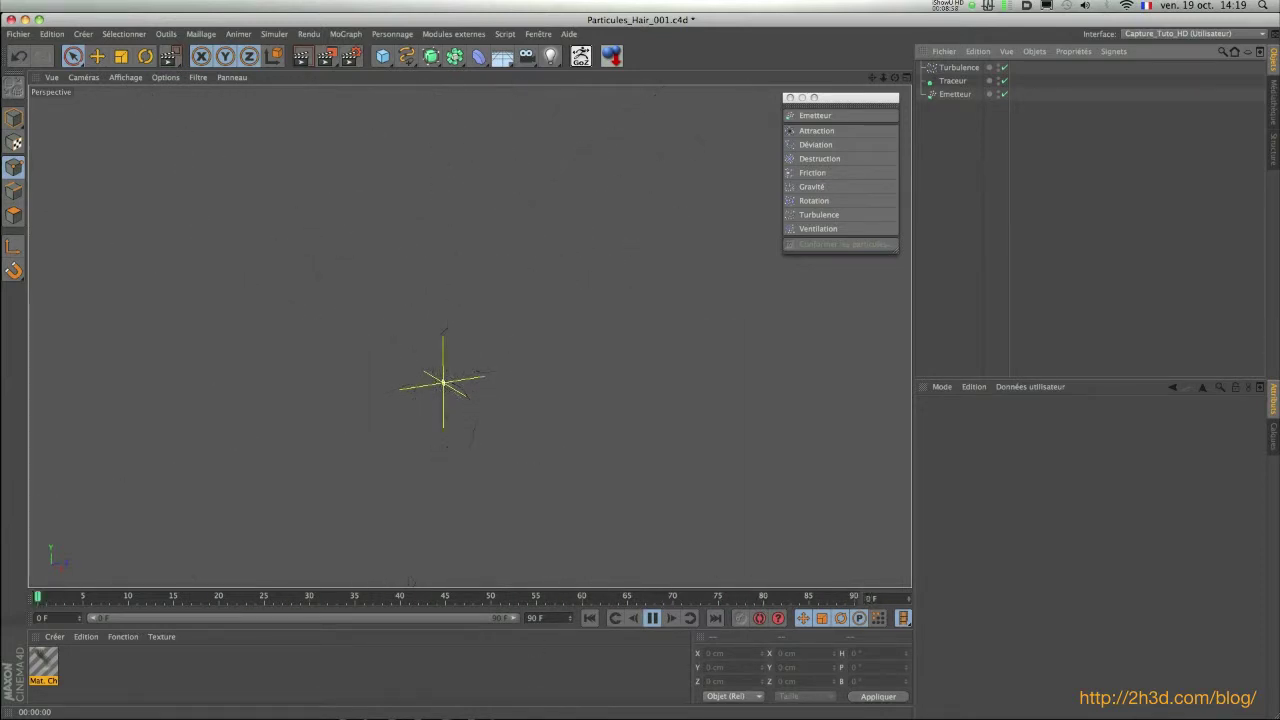
# Play the reference movie to compare its trails with the traced particles, and put it away again
pyautogui.moveTo(590, 719); pyautogui.dragTo(470, 489)
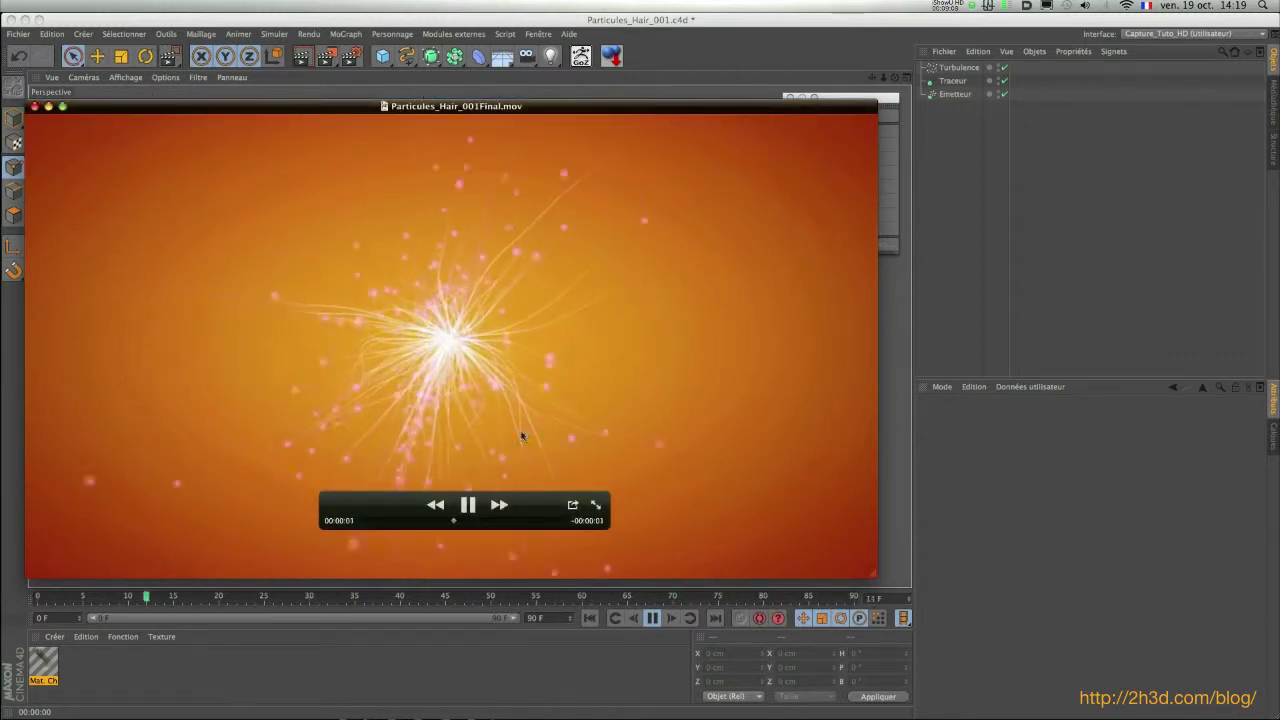
pyautogui.click(468, 505)
pyautogui.moveTo(630, 109); pyautogui.dragTo(706, 716)
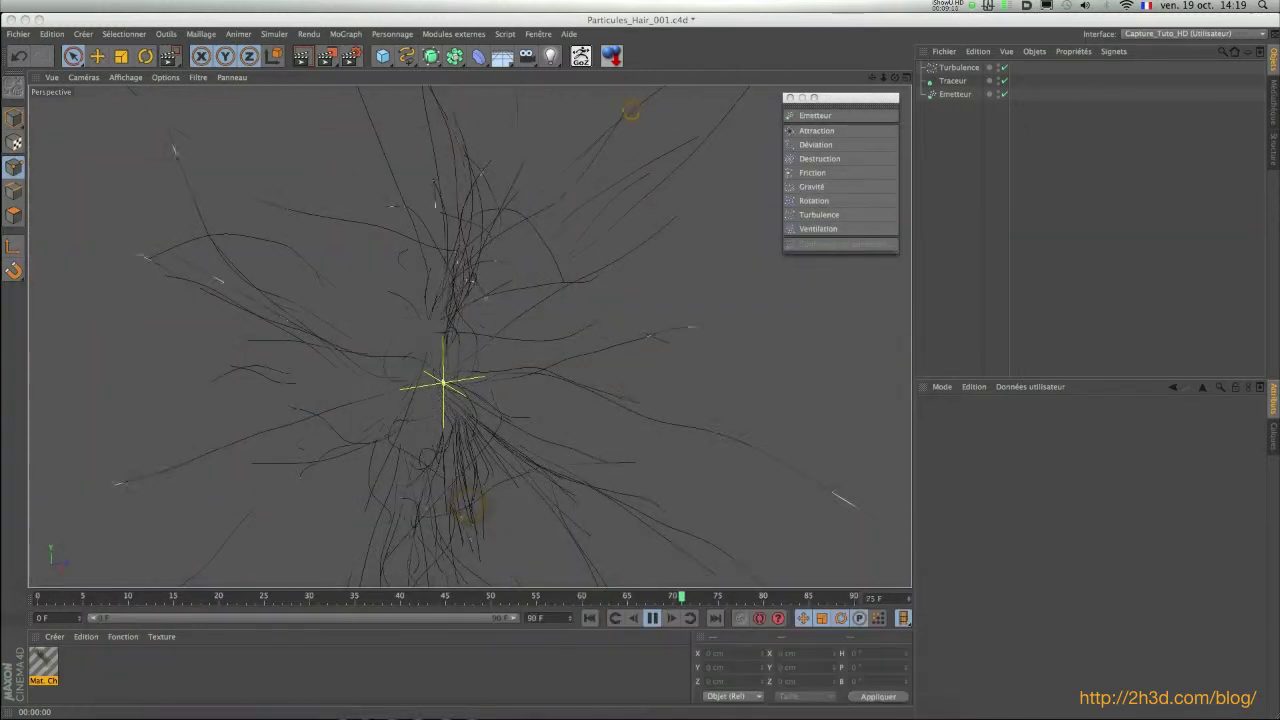
# Change the Traceur's limit to A partir du début and stop the playback
pyautogui.click(949, 83)
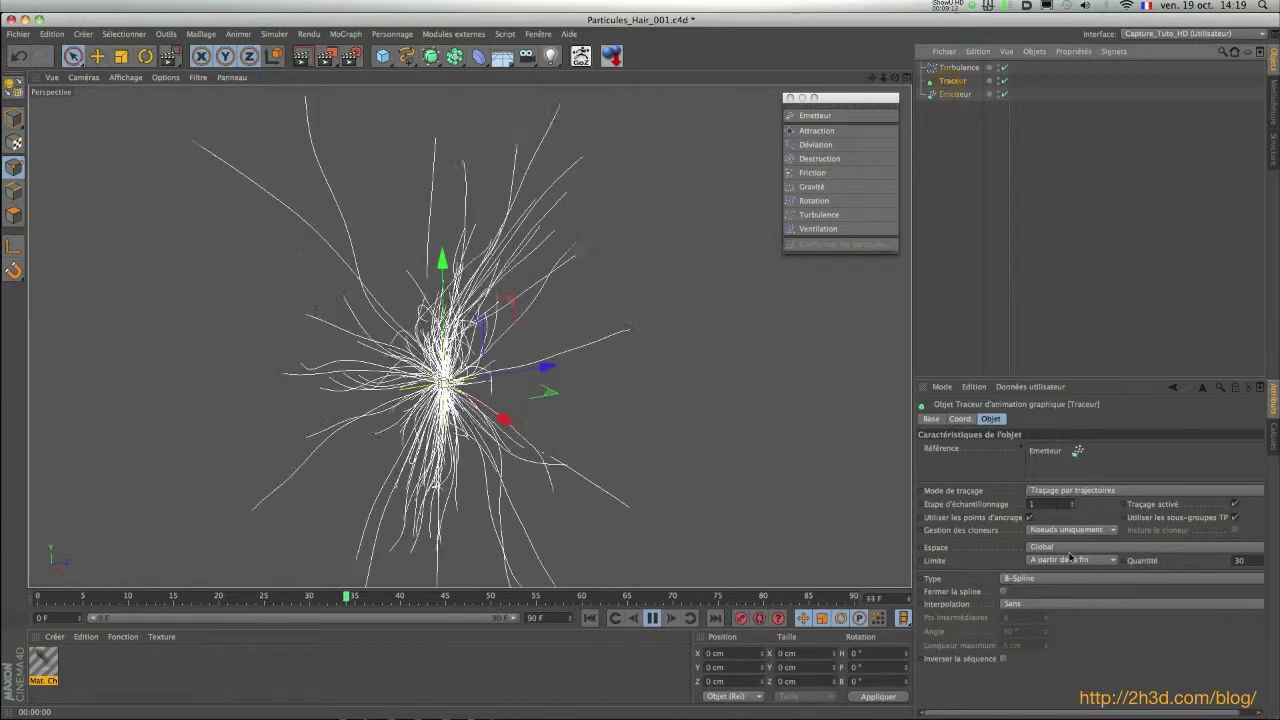
pyautogui.click(1070, 559)
pyautogui.click(1031, 589)
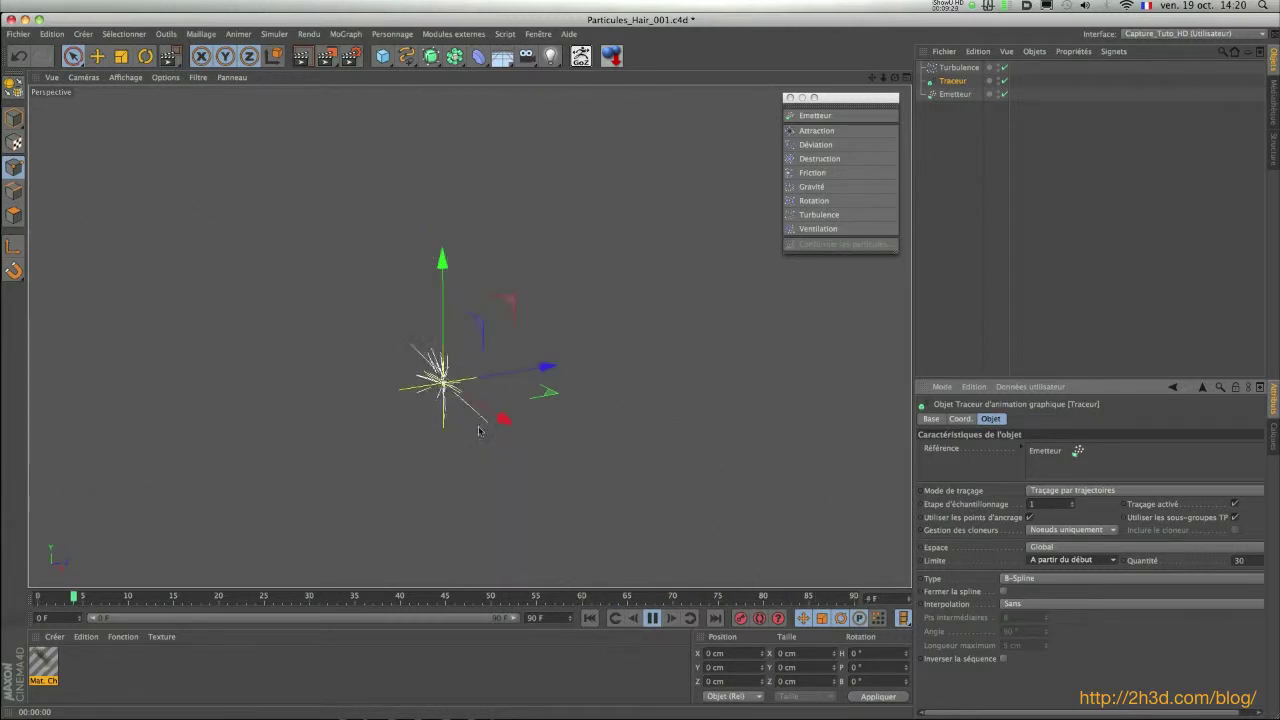
pyautogui.click(652, 620)
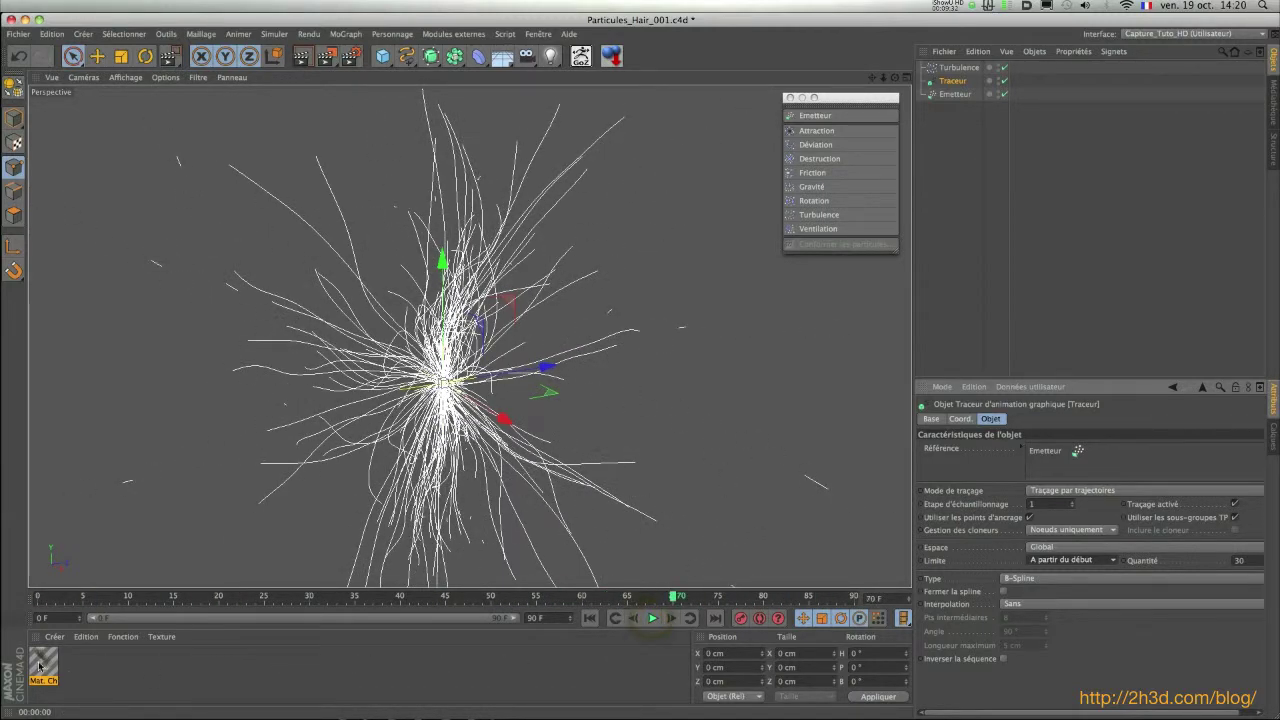
# Create a standard material, and delete both it and the existing hair material so no materials remain
pyautogui.doubleClick(92, 680)
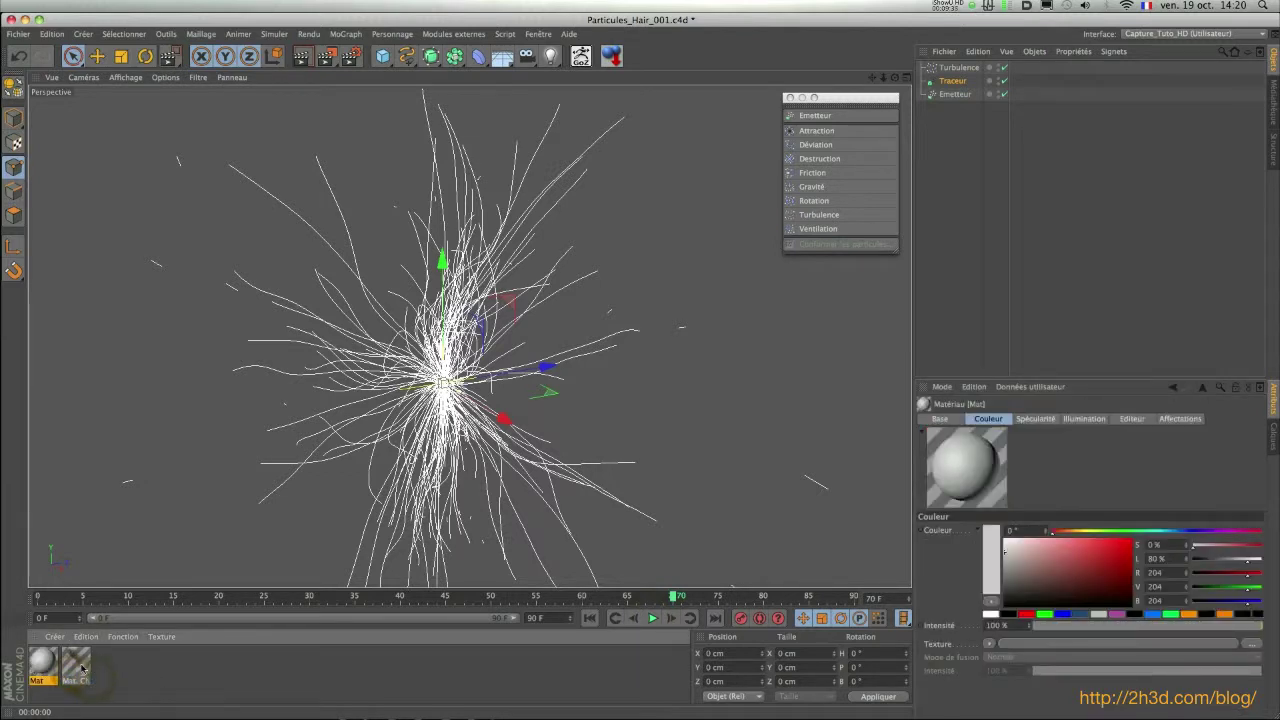
pyautogui.click(82, 668)
pyautogui.press('Delete')
pyautogui.click(51, 665)
pyautogui.press('Delete')
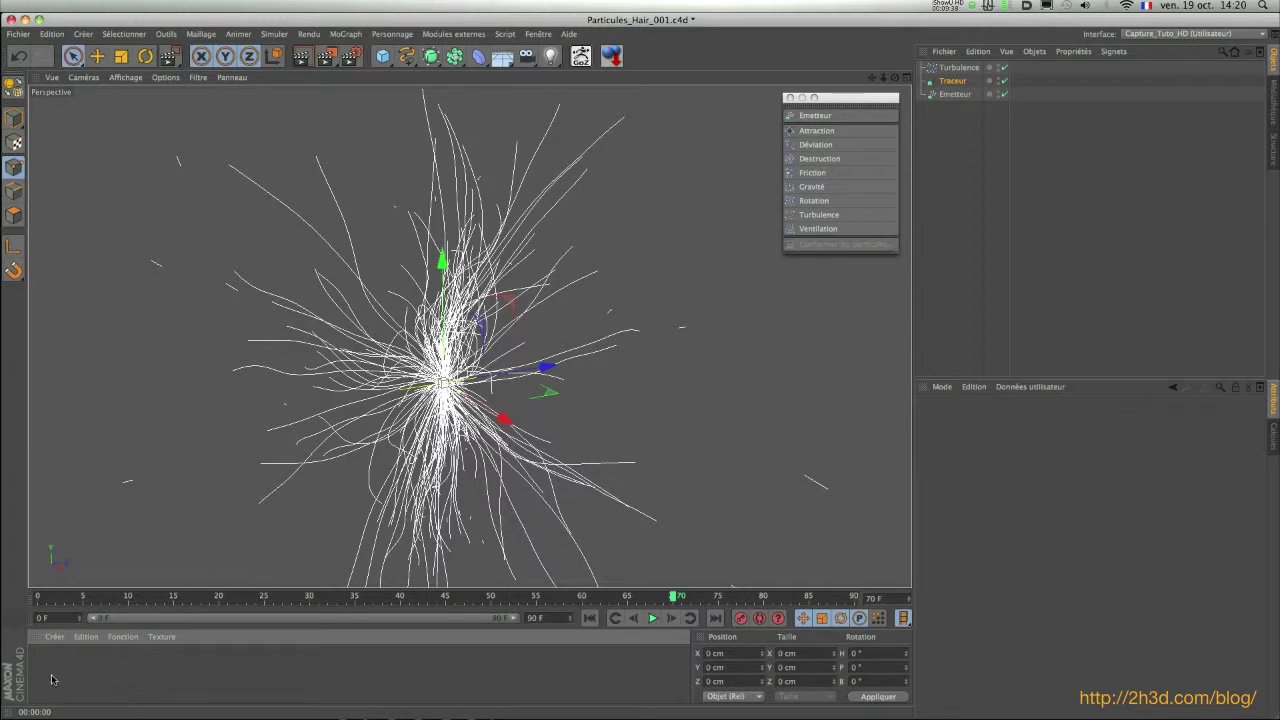
# Create a new hair material and open it in the material editor, clear of the traced particles
pyautogui.click(54, 637)
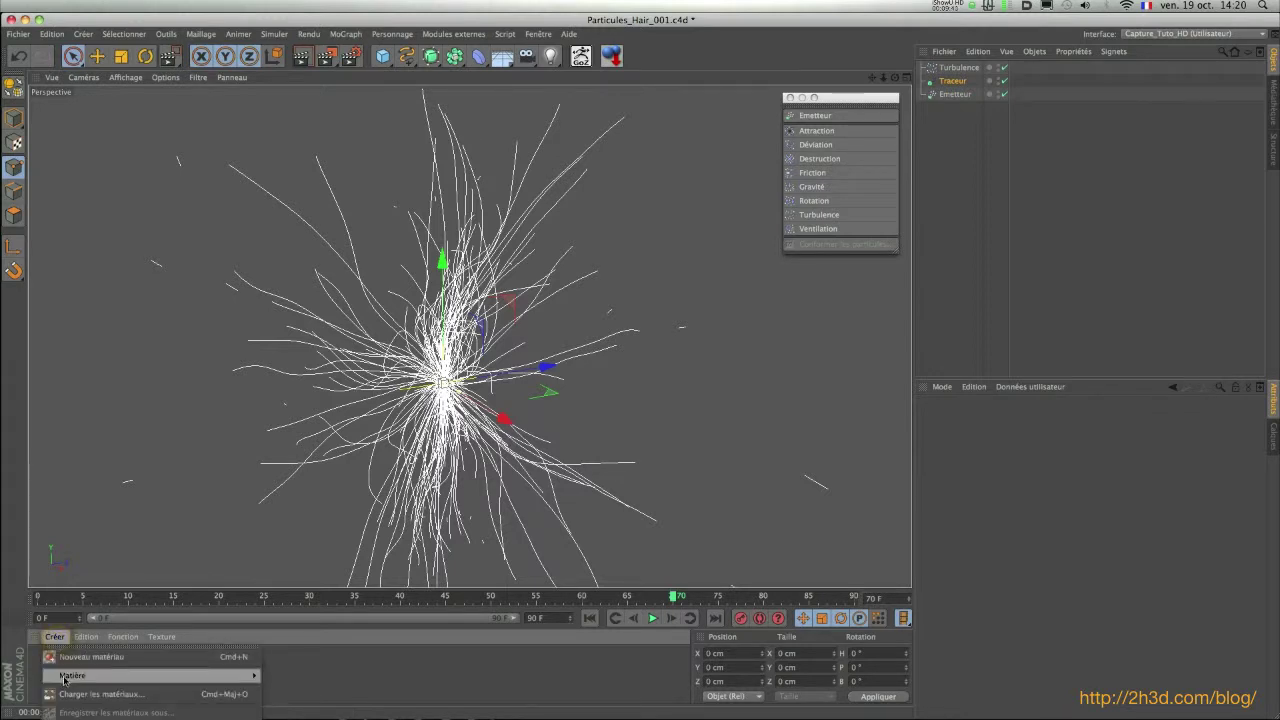
pyautogui.moveTo(65, 678)
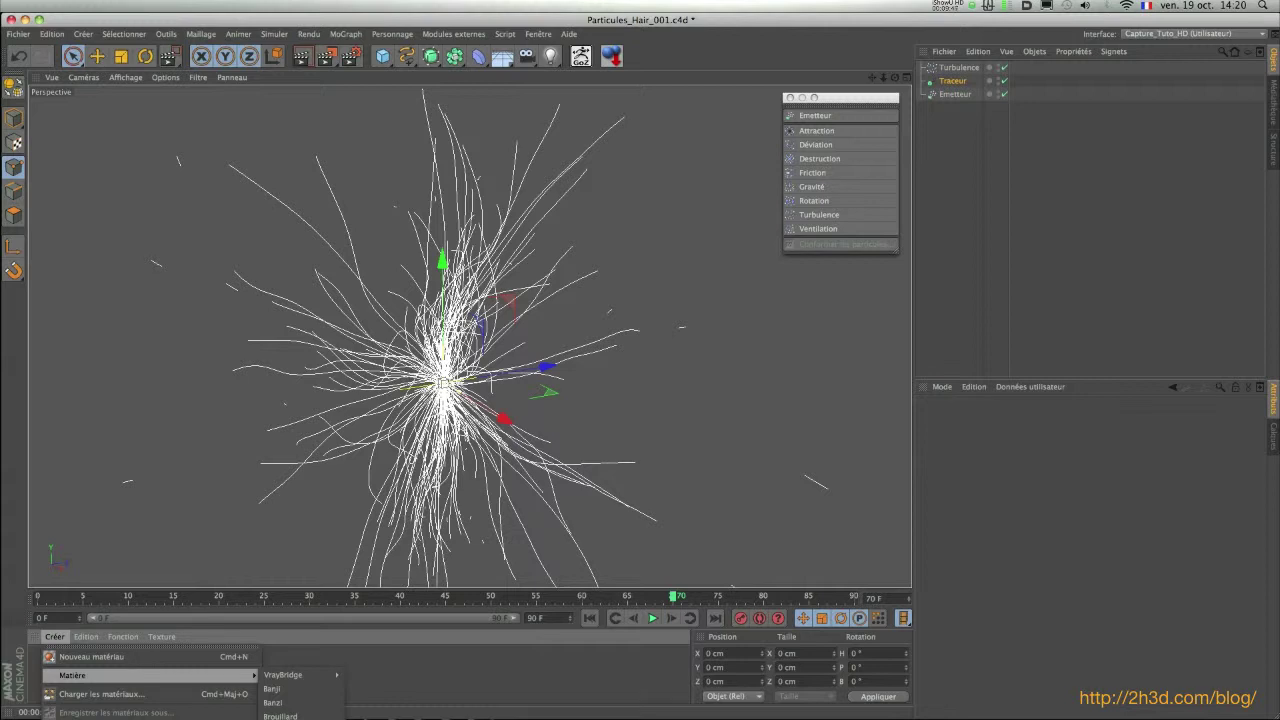
pyautogui.click(285, 718)
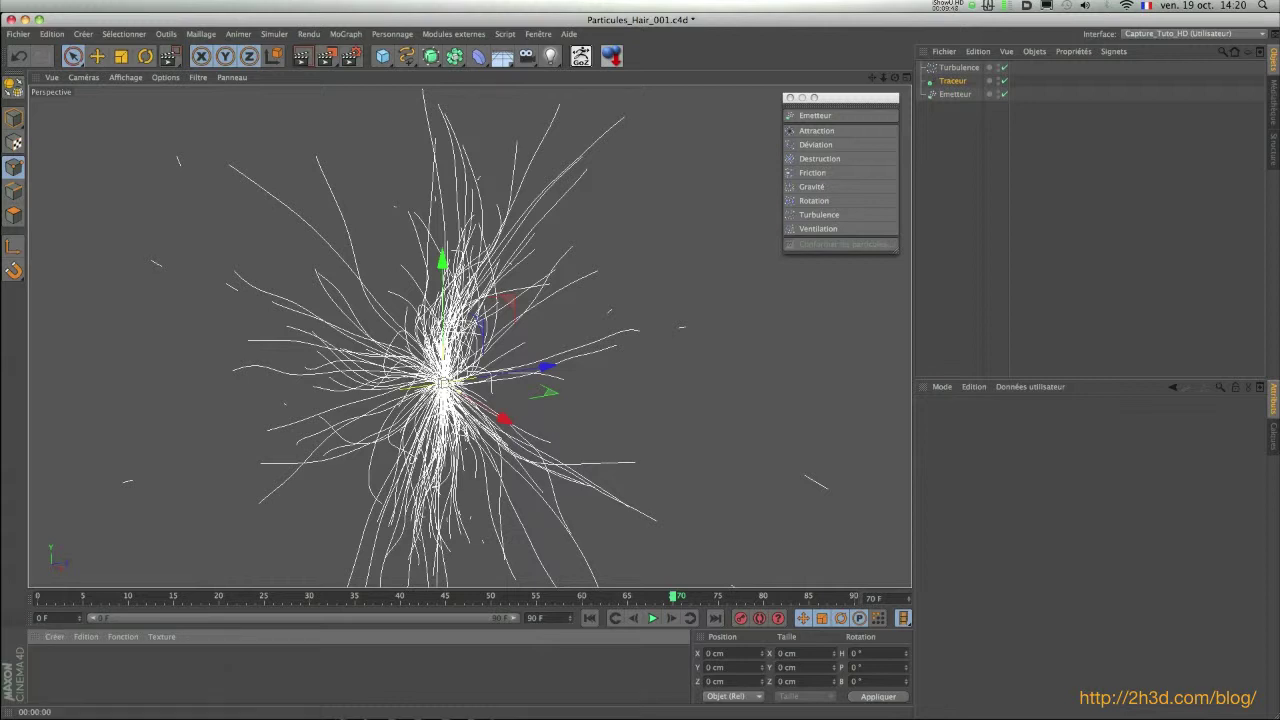
pyautogui.click(73, 678)
pyautogui.doubleClick(41, 664)
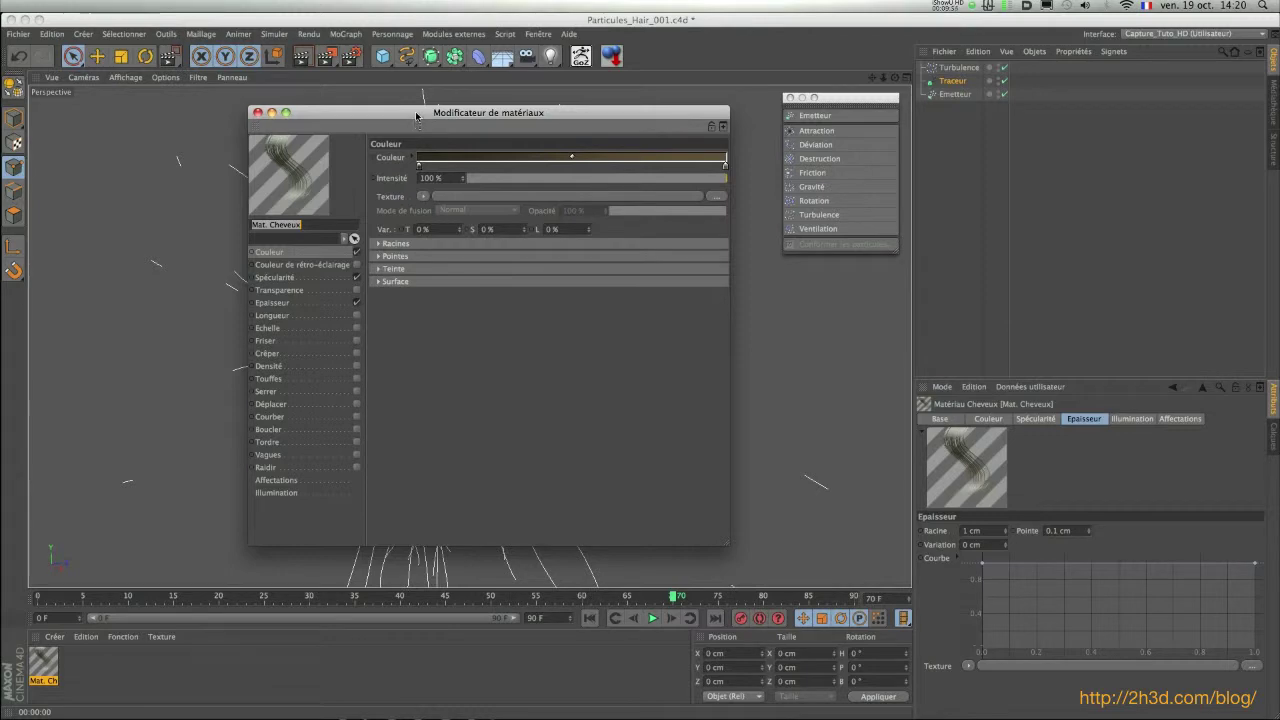
pyautogui.moveTo(417, 115); pyautogui.dragTo(936, 254)
# Apply the Mat. Cheveux hair material to the Traceur object
pyautogui.click(40, 664)
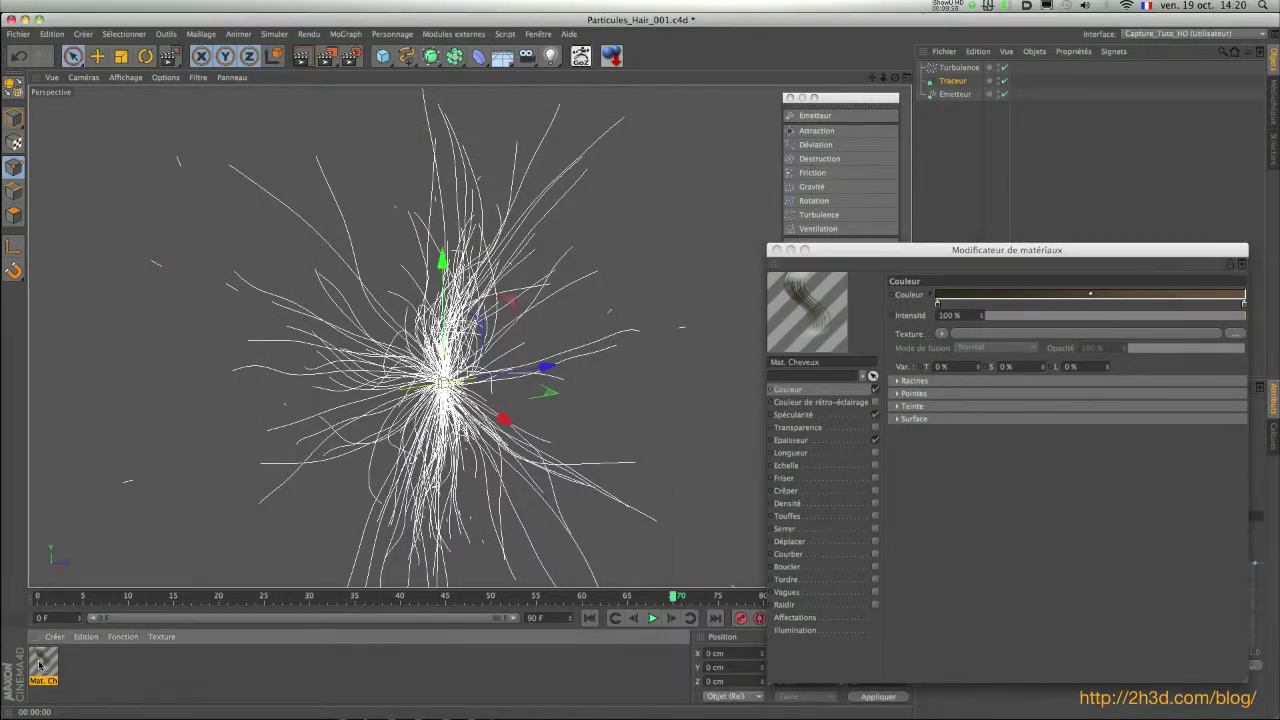
pyautogui.moveTo(106, 638); pyautogui.dragTo(507, 441)
pyautogui.moveTo(955, 86); pyautogui.dragTo(955, 84)
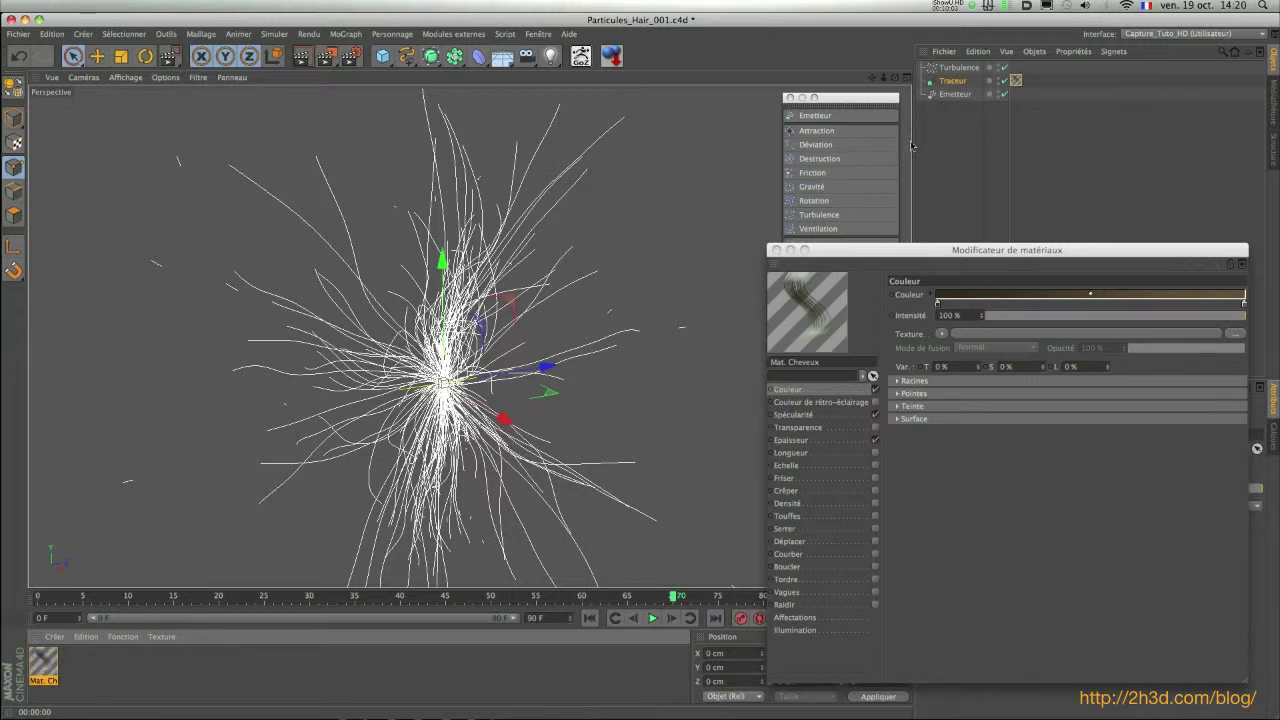
# Replay the particle animation from the first frame and stop it at about frame 48
pyautogui.click(590, 620)
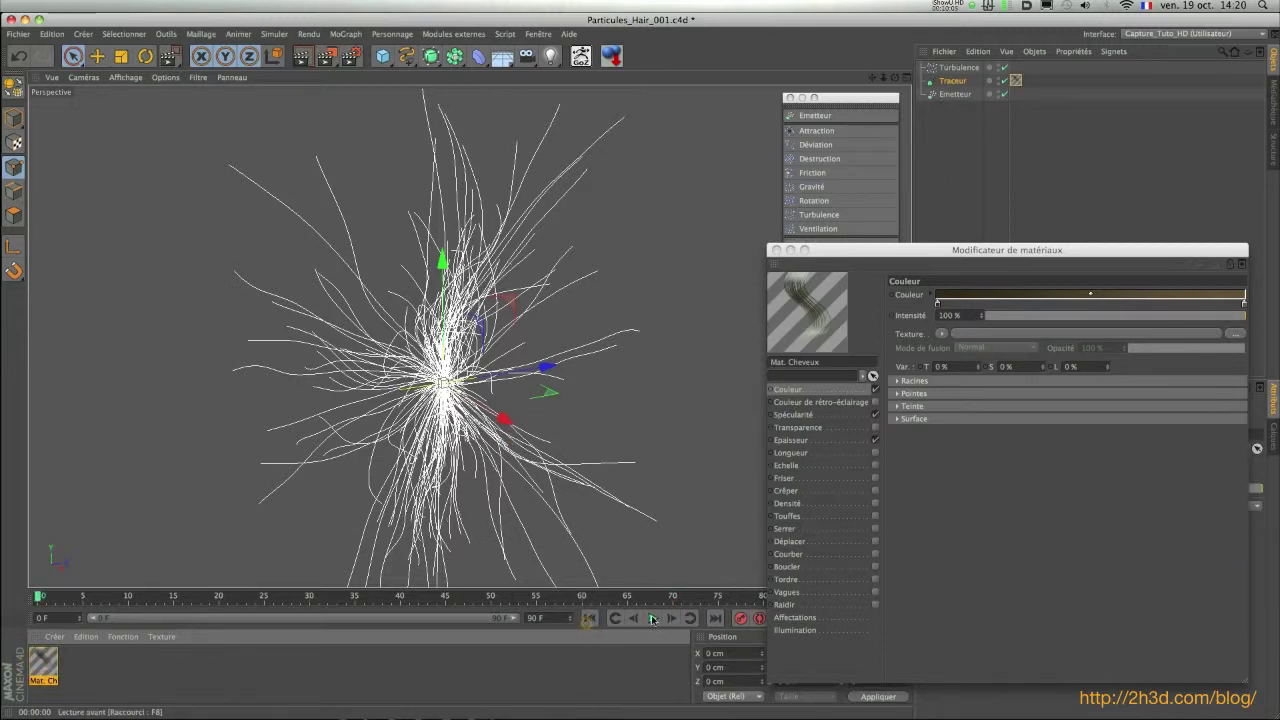
pyautogui.click(652, 618)
pyautogui.click(653, 619)
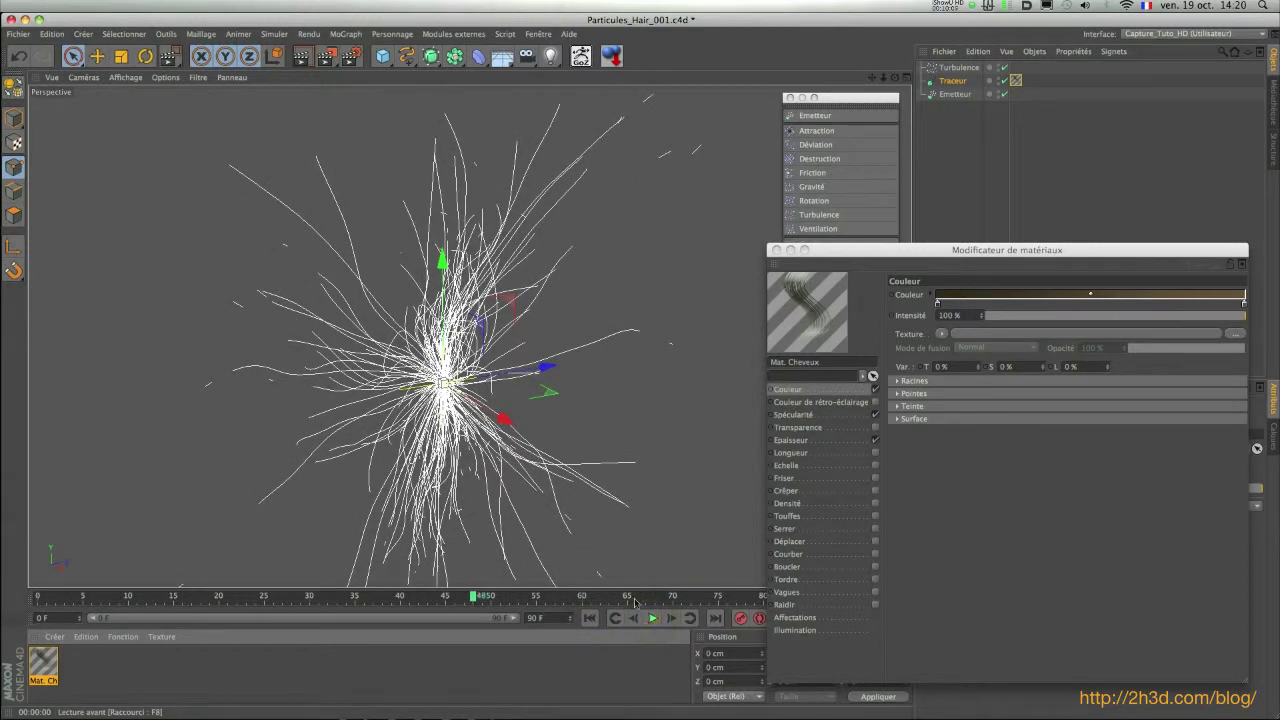
# Render a selected area of the viewport, widening it to take in nearly the whole burst of trails
pyautogui.moveTo(328, 54); pyautogui.dragTo(362, 66)
pyautogui.moveTo(262, 169); pyautogui.dragTo(604, 576)
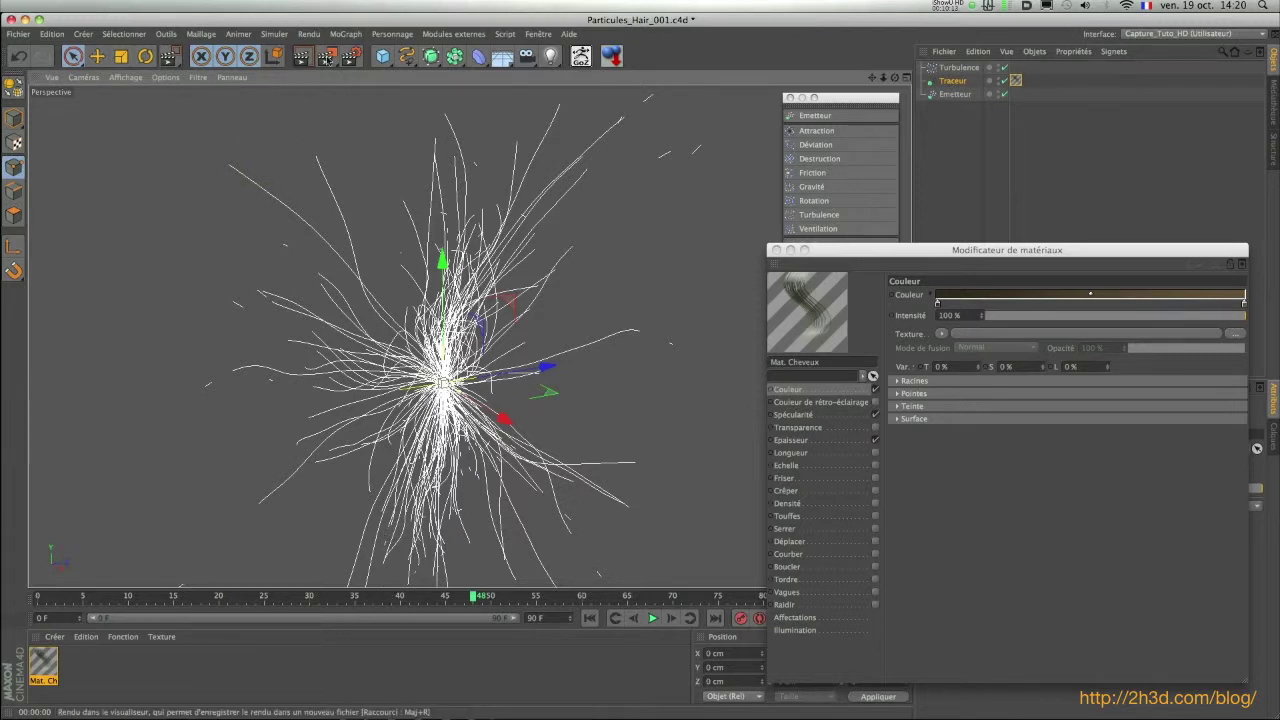
pyautogui.moveTo(328, 56); pyautogui.dragTo(355, 66)
pyautogui.moveTo(311, 245); pyautogui.dragTo(646, 554)
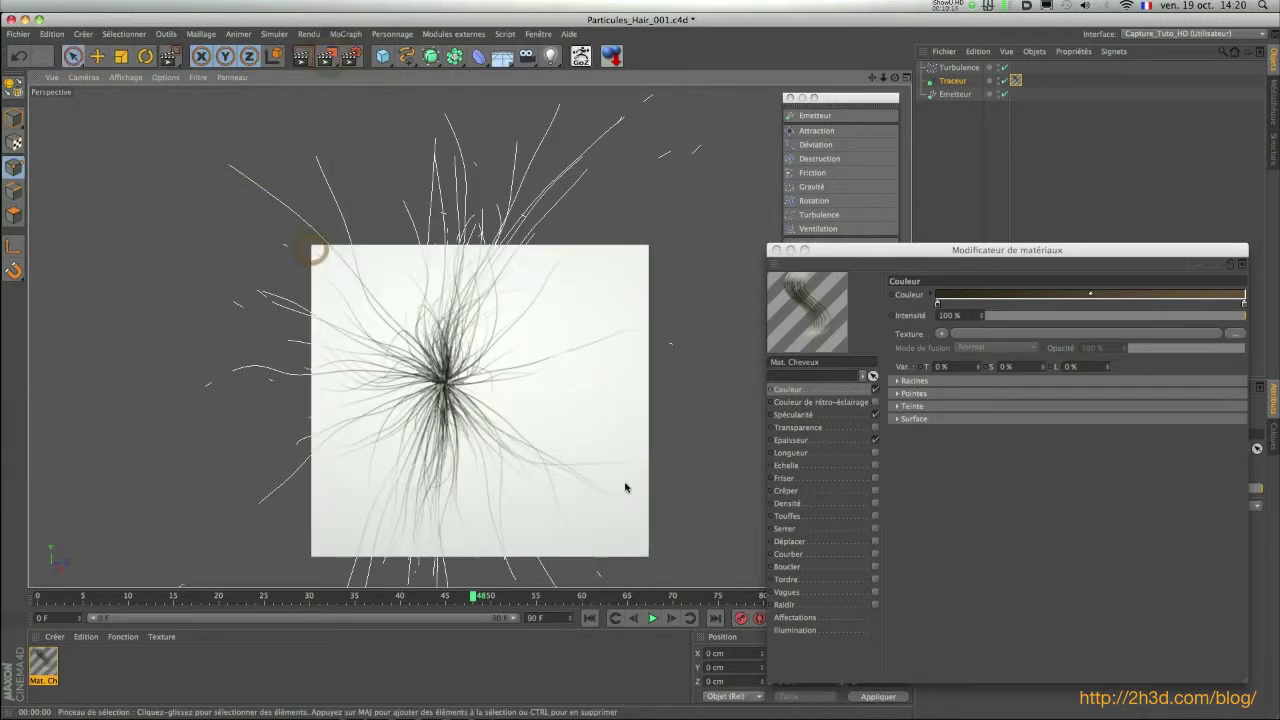
pyautogui.moveTo(328, 58); pyautogui.dragTo(338, 64)
pyautogui.moveTo(123, 97); pyautogui.dragTo(745, 578)
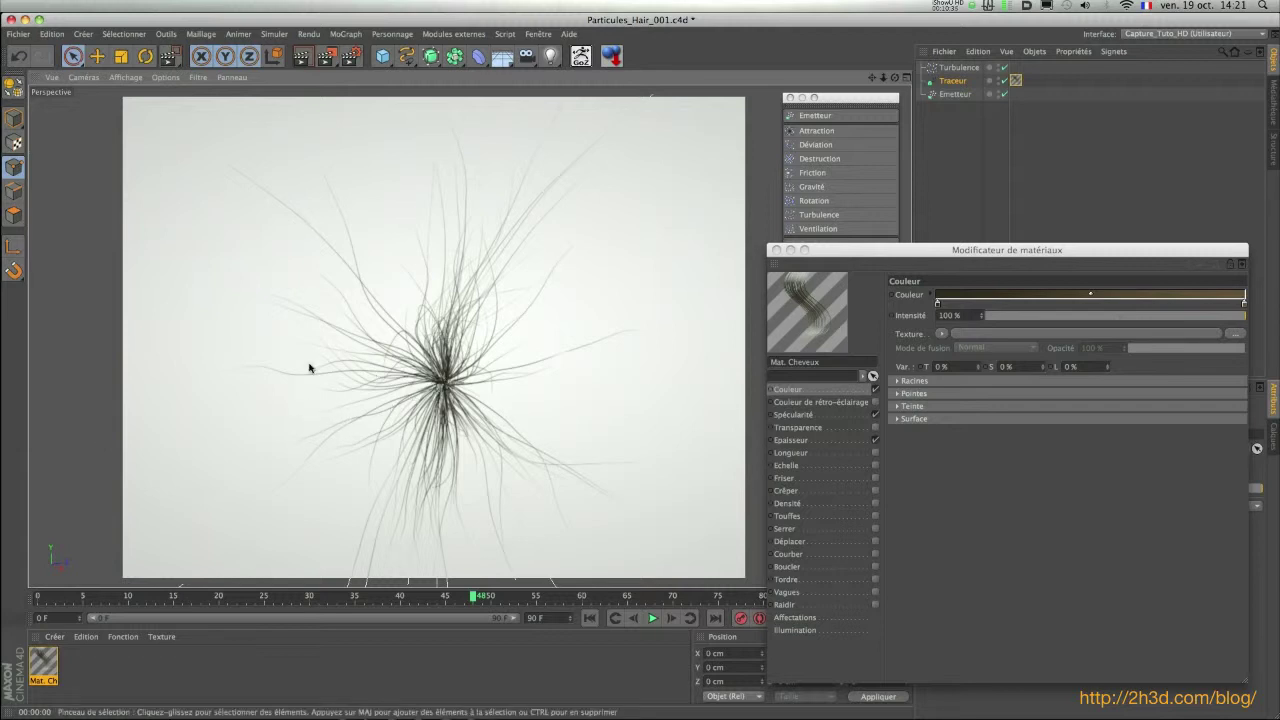
# Set the start knot of the hair material's colour gradient to the purple swatch, RGB 182, 80, 166
pyautogui.moveTo(981, 250); pyautogui.dragTo(847, 215)
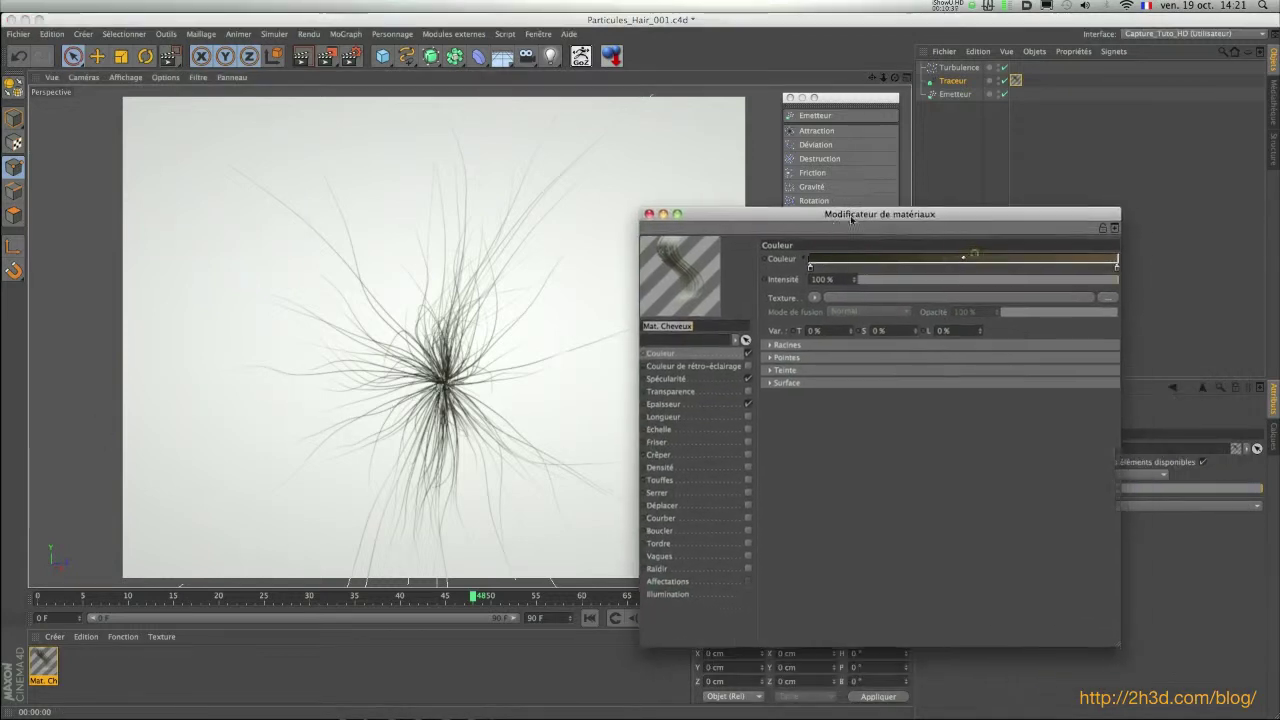
pyautogui.moveTo(750, 215); pyautogui.dragTo(730, 215)
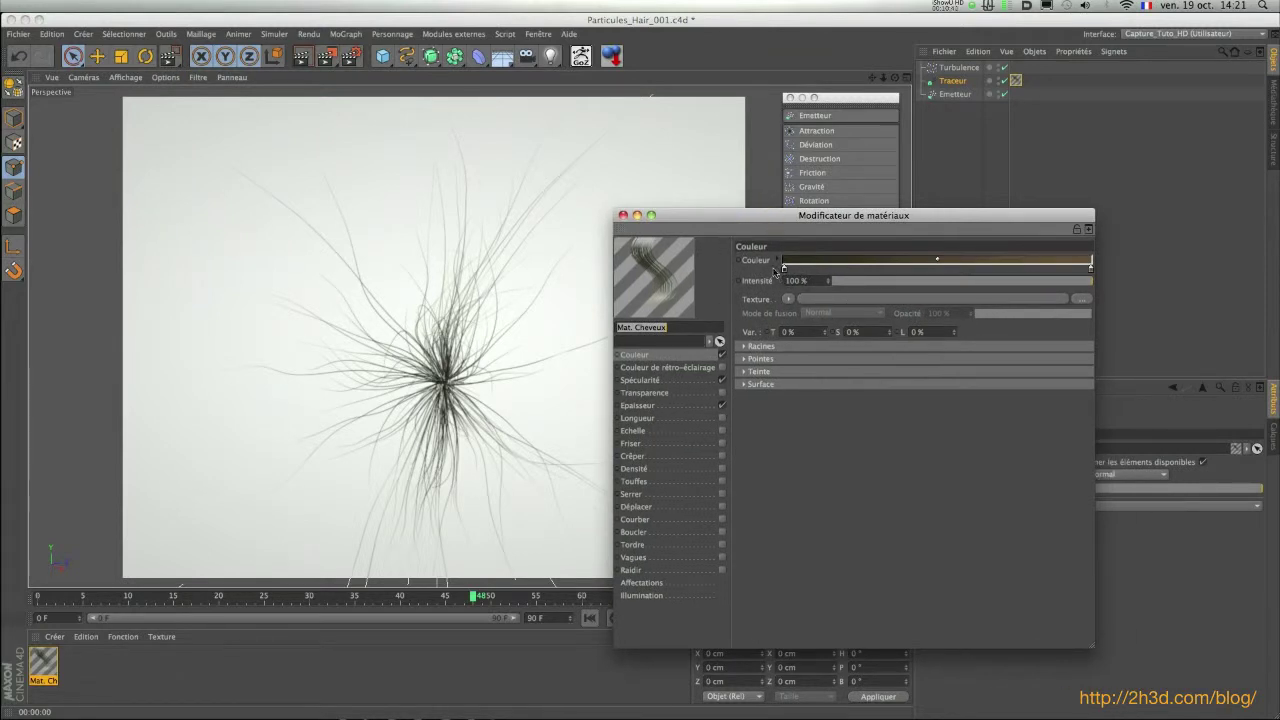
pyautogui.click(784, 268)
pyautogui.click(777, 260)
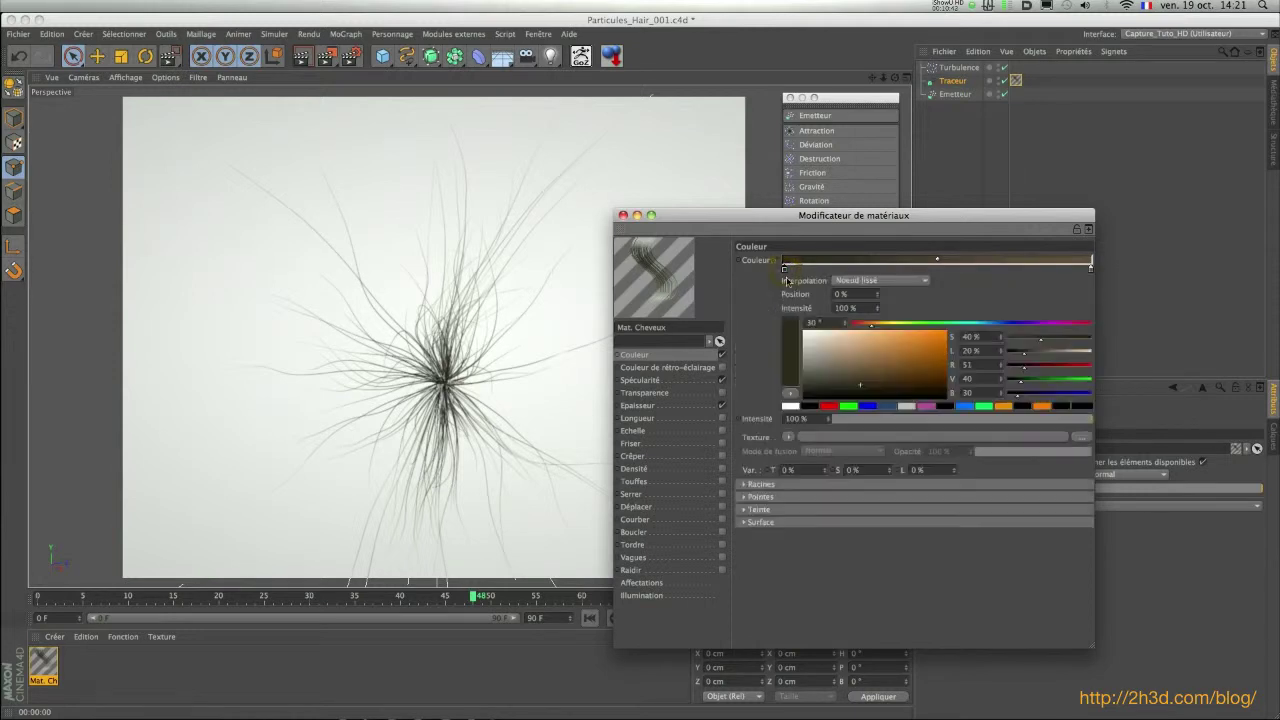
pyautogui.click(926, 407)
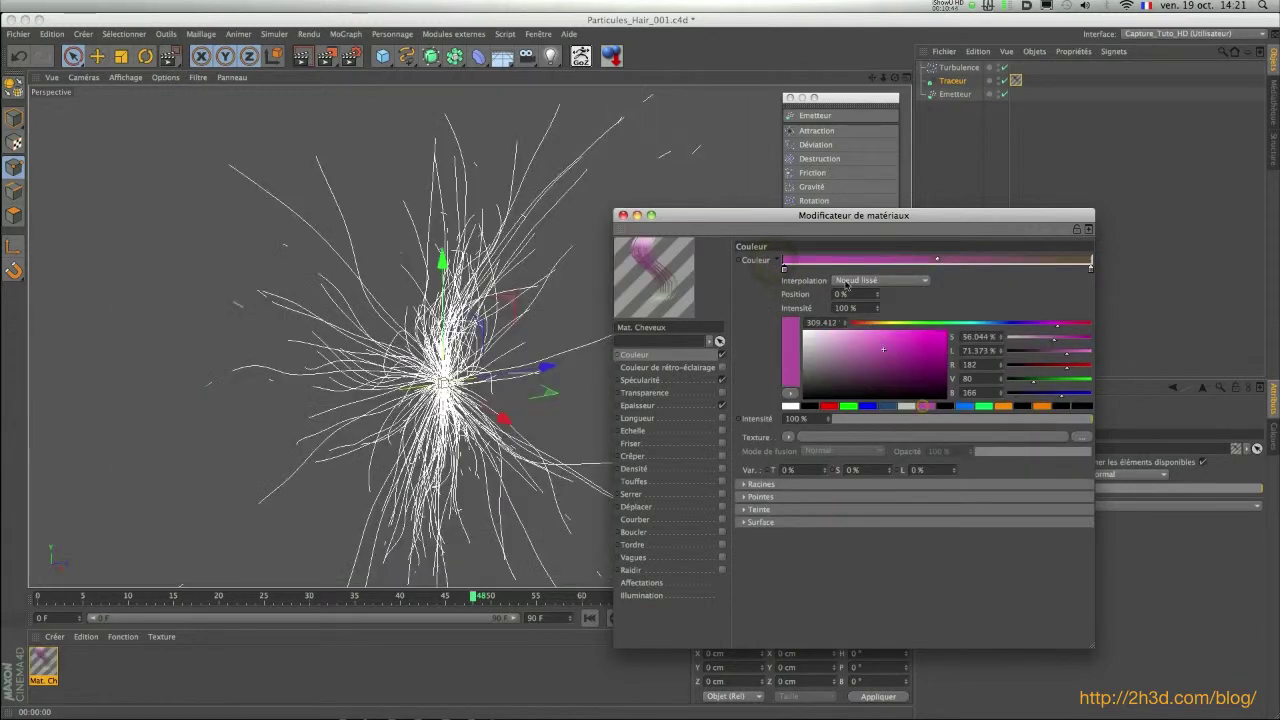
# Set the gradient's end knot to bright magenta, RGB 255, 0, 215, and darken the start knot to RGB 126, 14, 108
pyautogui.click(1090, 269)
pyautogui.moveTo(924, 352); pyautogui.dragTo(951, 320)
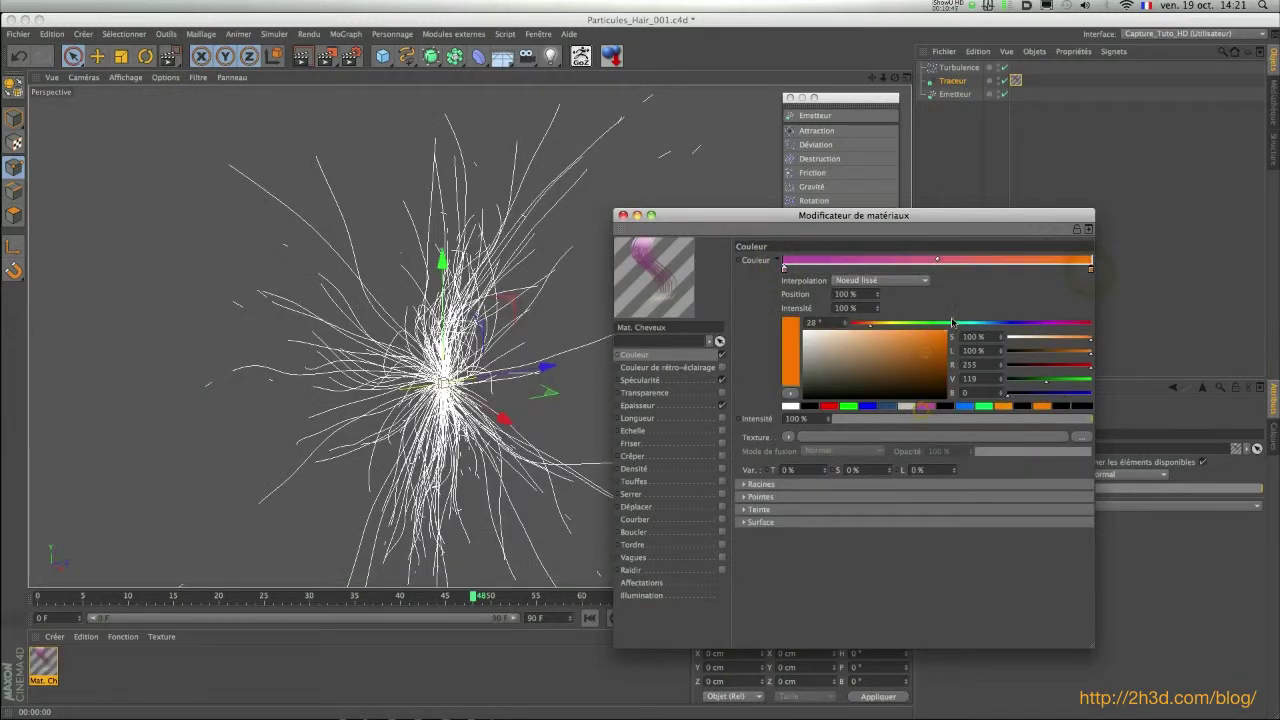
pyautogui.click(926, 407)
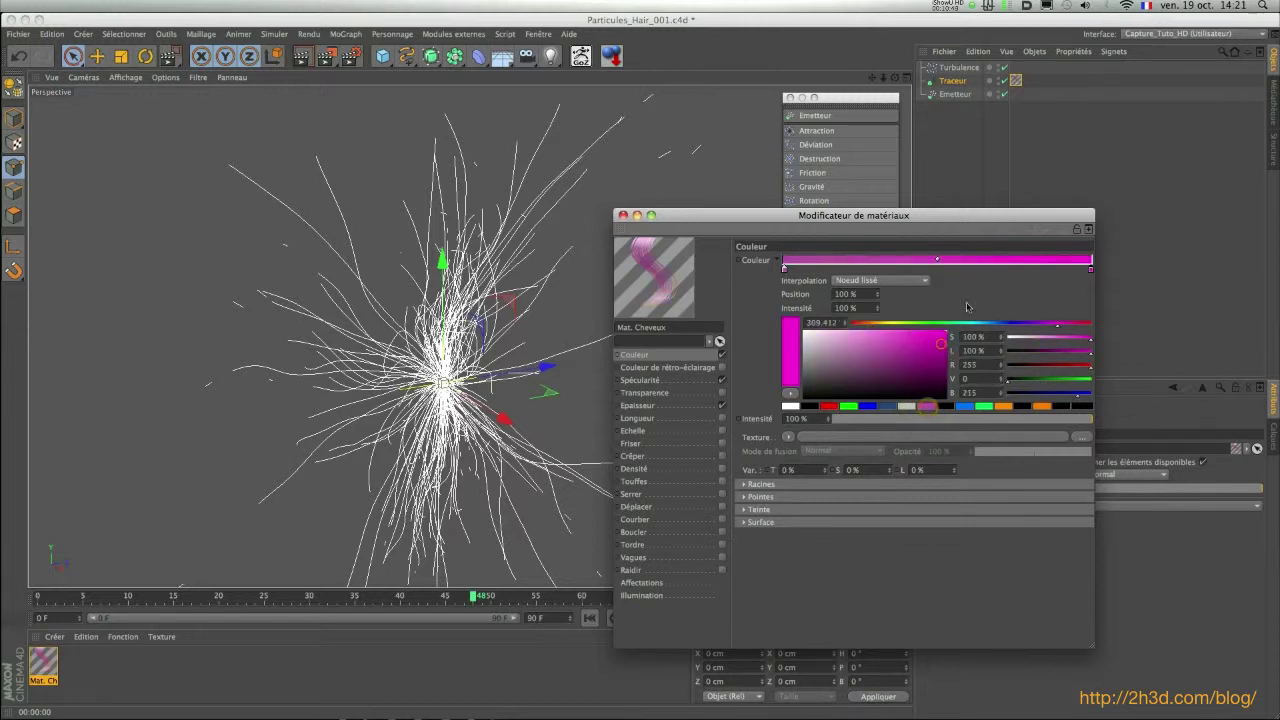
pyautogui.click(784, 270)
pyautogui.moveTo(884, 347); pyautogui.dragTo(930, 365)
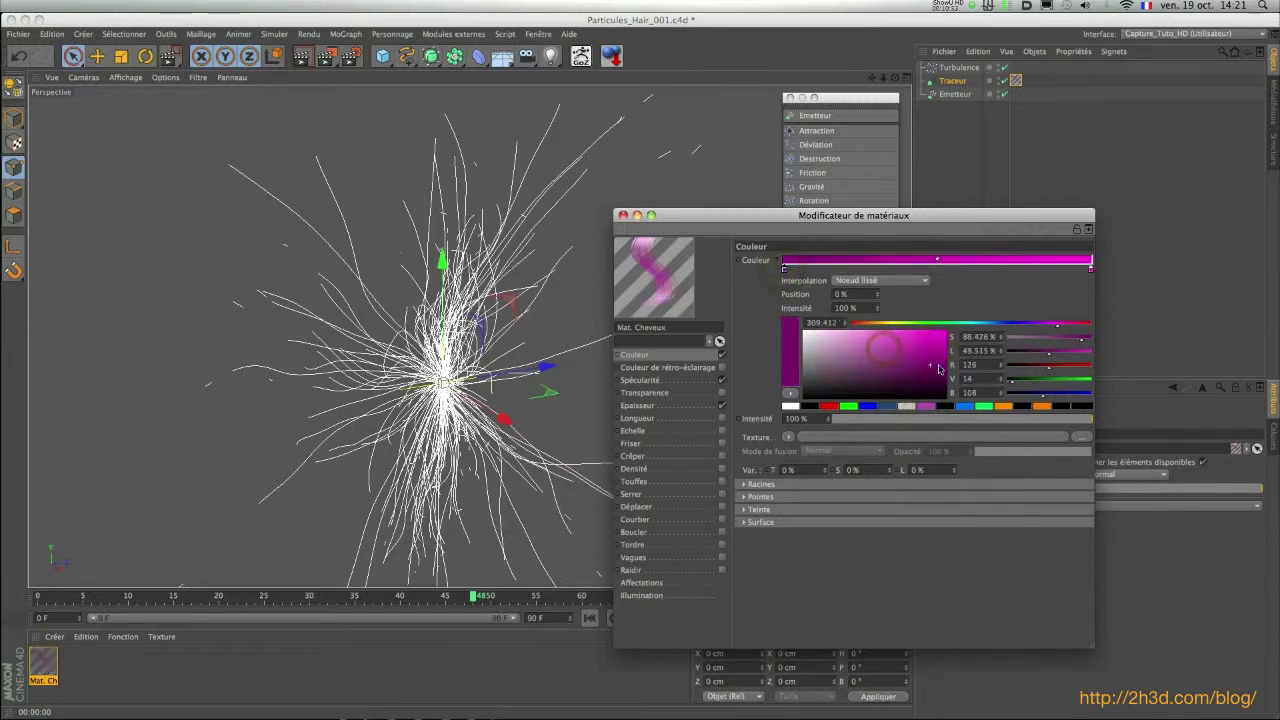
# Turn on the interactive render region and enlarge it to cover most of the burst of trails
pyautogui.moveTo(692, 216); pyautogui.dragTo(803, 216)
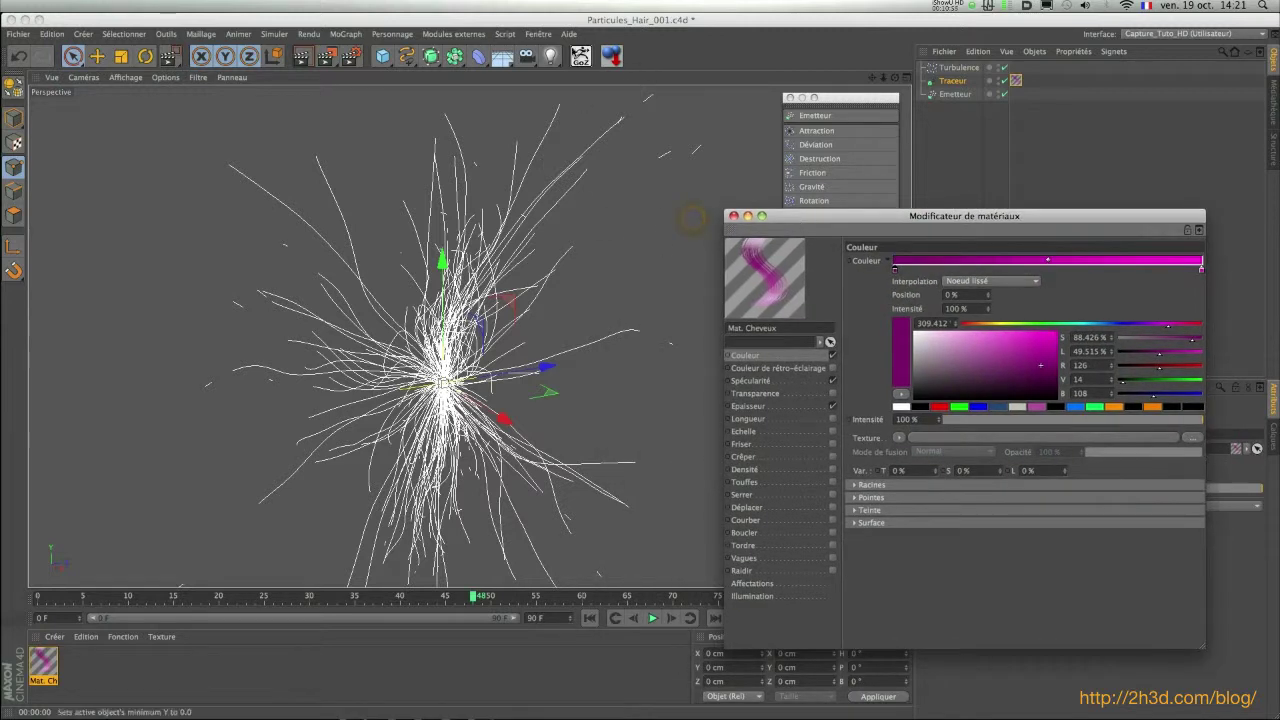
pyautogui.moveTo(328, 57); pyautogui.dragTo(348, 226)
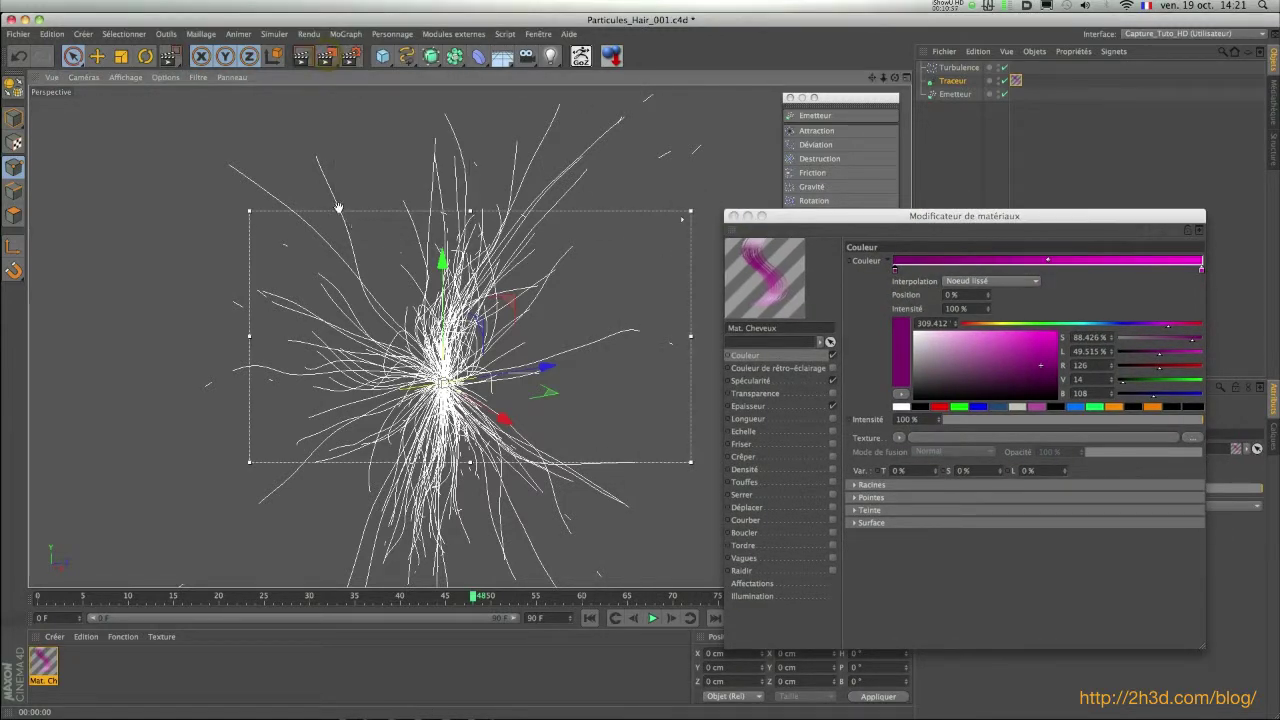
pyautogui.moveTo(248, 211); pyautogui.dragTo(219, 110)
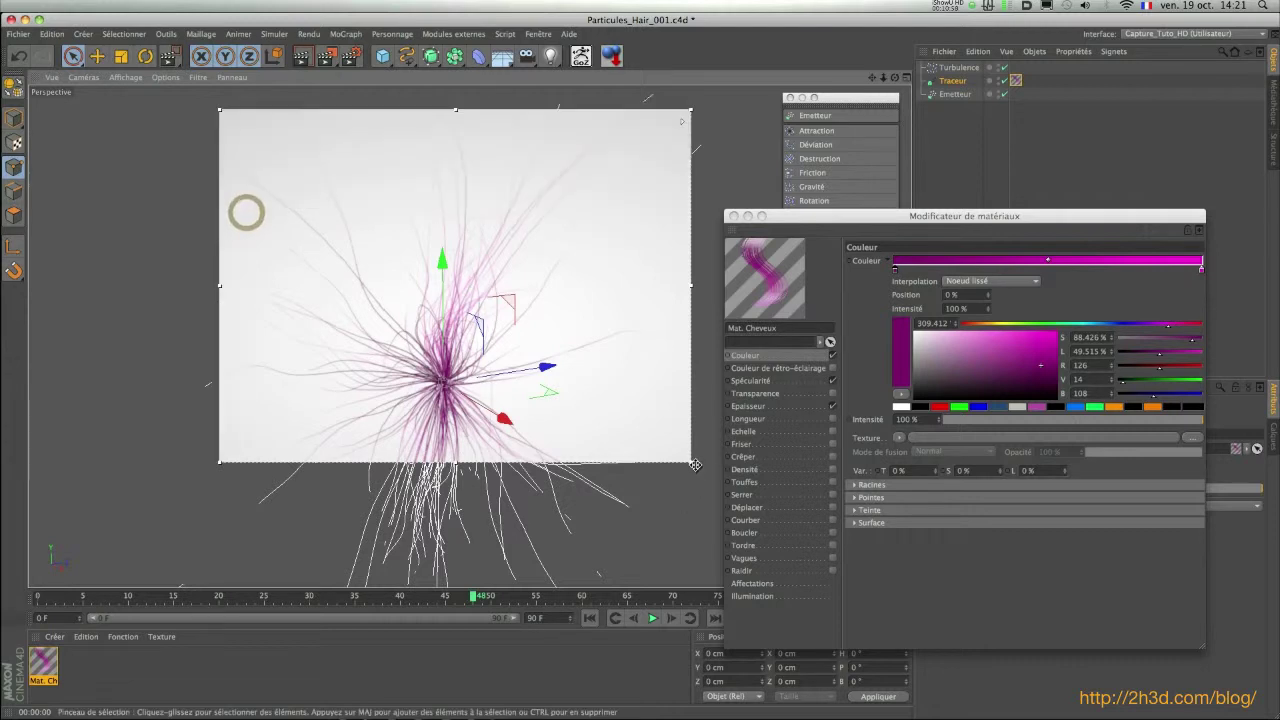
pyautogui.moveTo(695, 465); pyautogui.dragTo(713, 567)
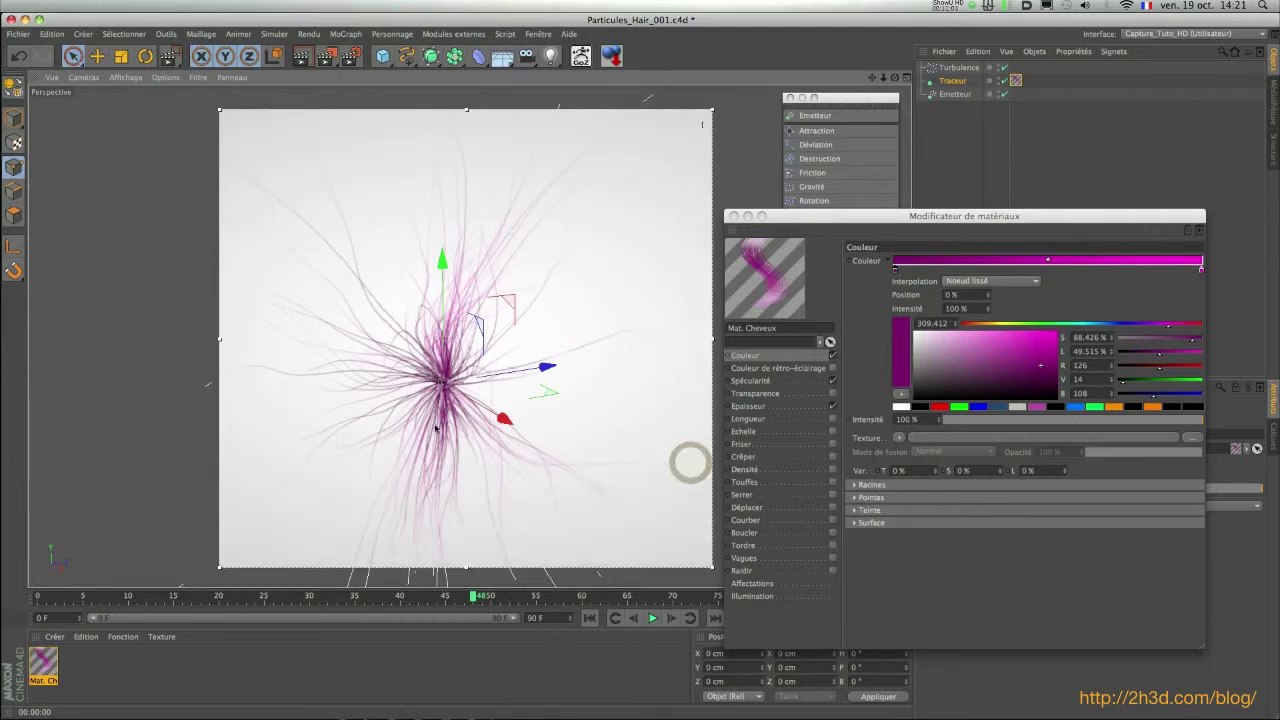
# Set the hair material's root thickness to 0.3 cm, raise it to 0.4 cm, and close the material editor
pyautogui.click(763, 382)
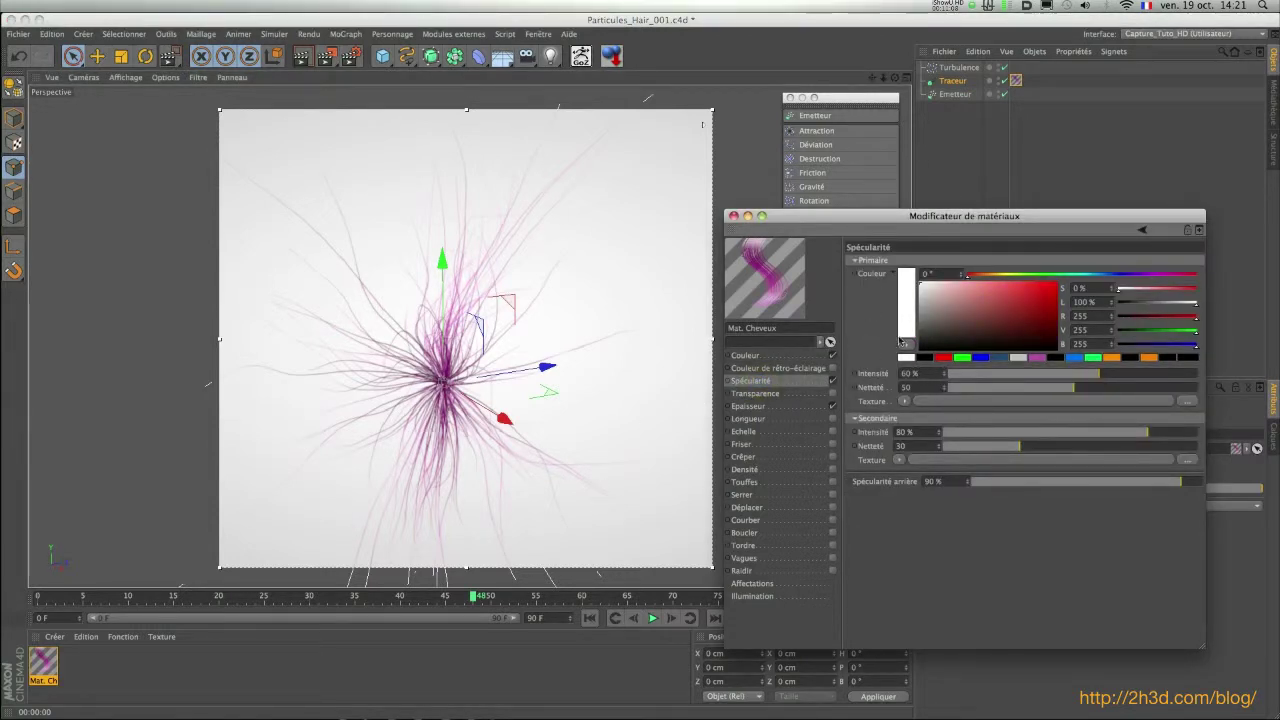
pyautogui.click(748, 406)
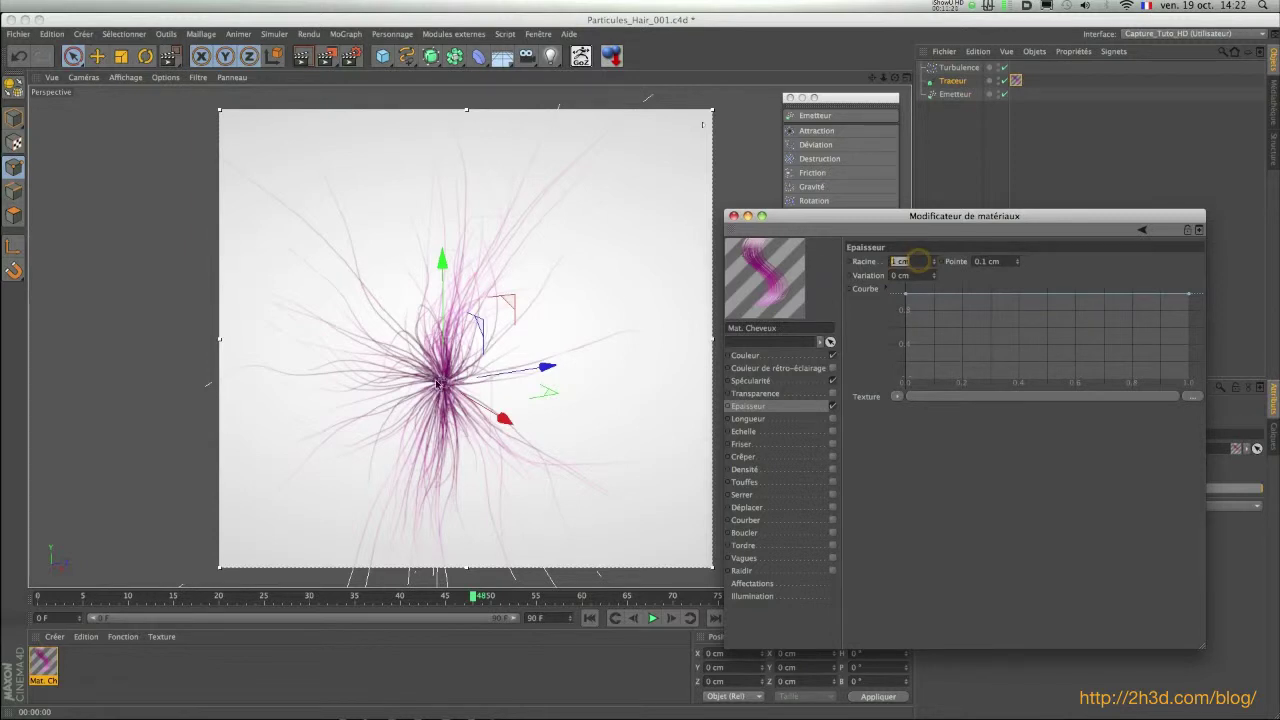
pyautogui.write('0.3')
pyautogui.press('Return')
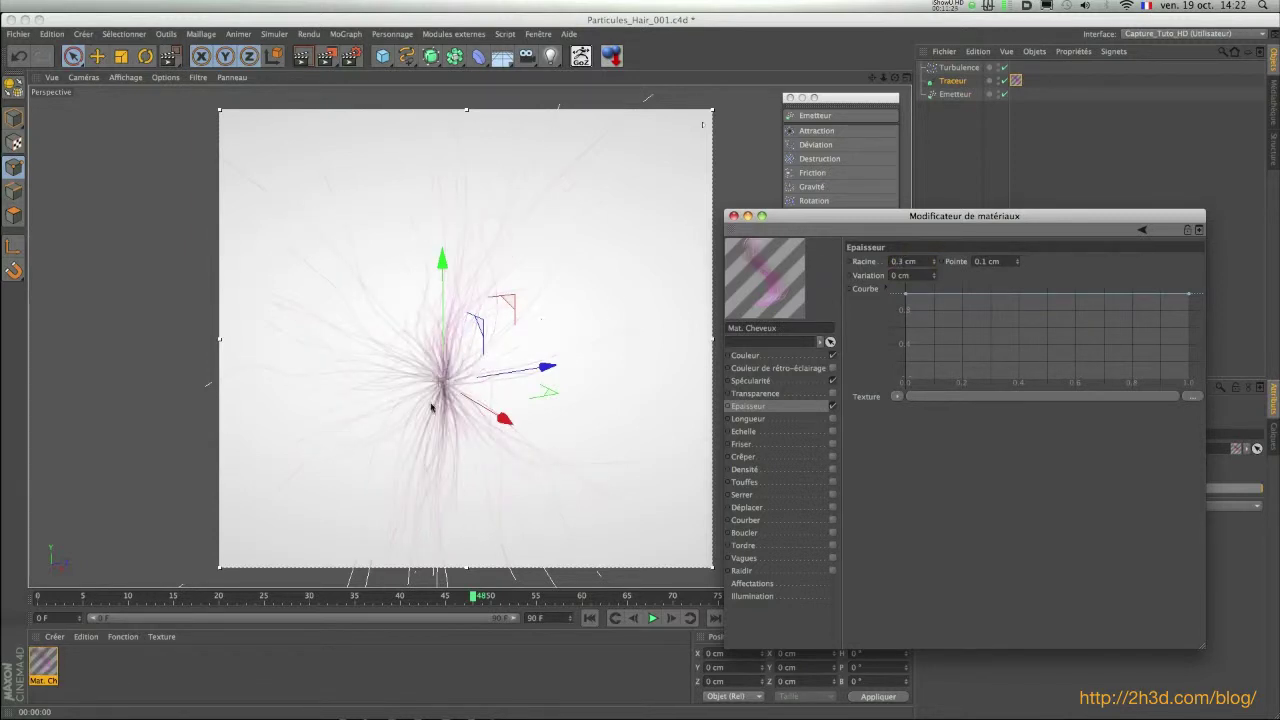
pyautogui.moveTo(921, 262); pyautogui.dragTo(810, 269)
pyautogui.write('0.4')
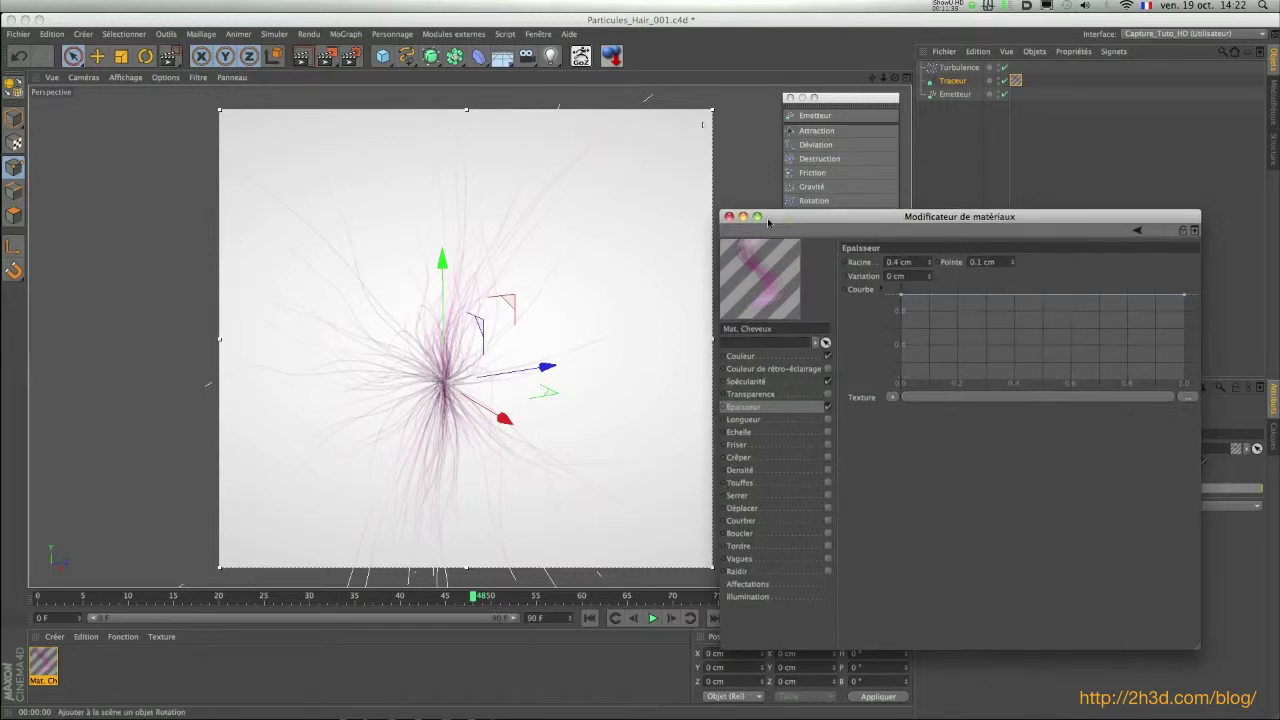
pyautogui.click(733, 216)
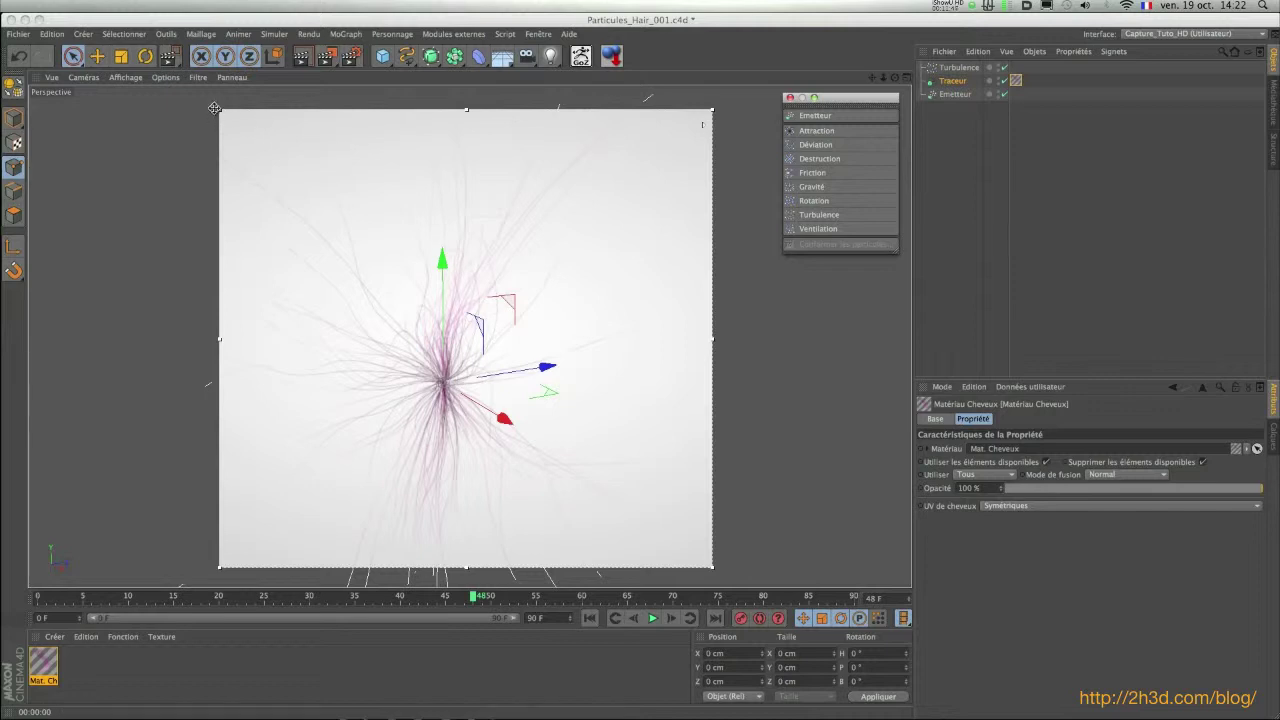
# Enlarge the interactive render region and compare the rendered trails with the reference movie, putting the movie away again
pyautogui.moveTo(219, 109); pyautogui.dragTo(173, 97)
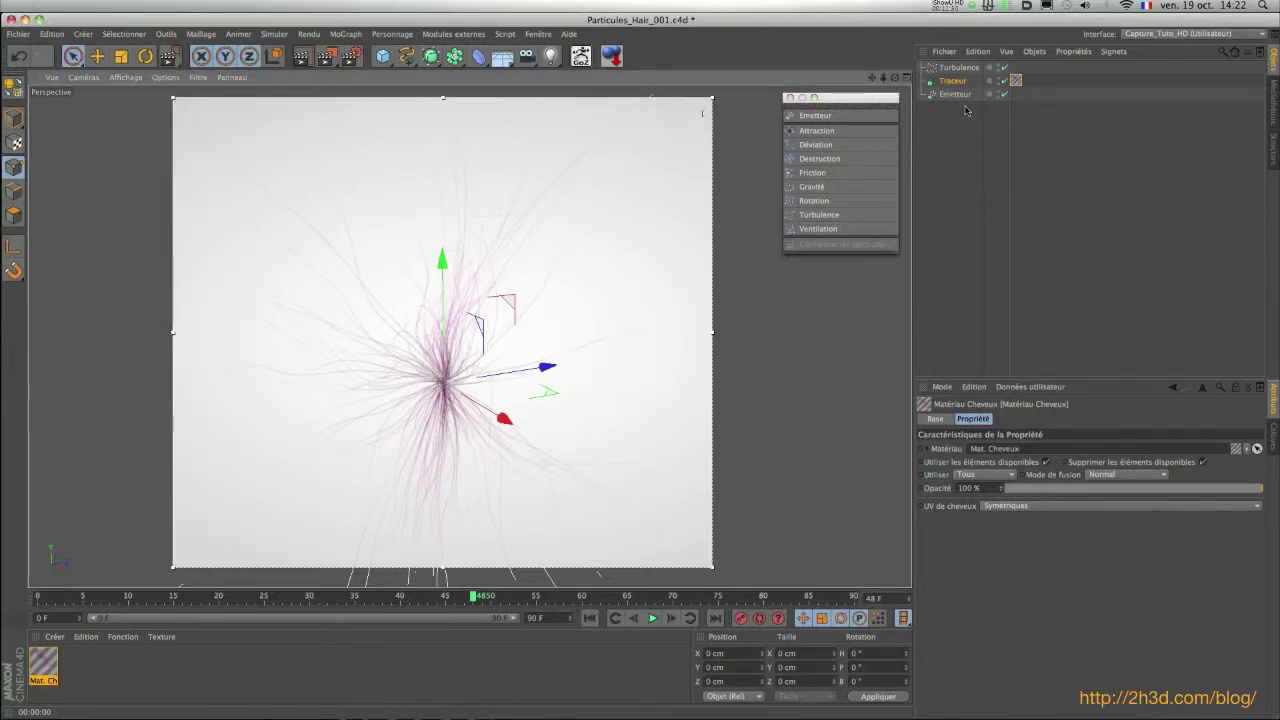
pyautogui.click(1055, 719)
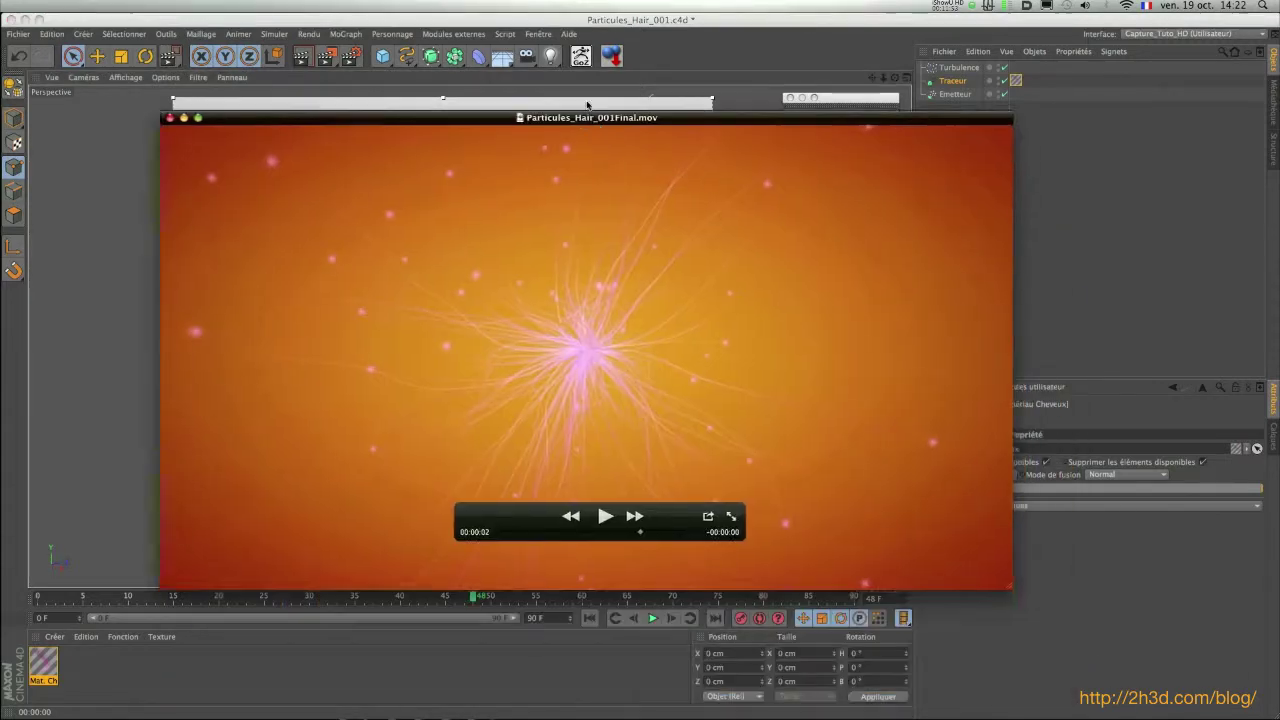
pyautogui.moveTo(593, 118); pyautogui.dragTo(474, 101)
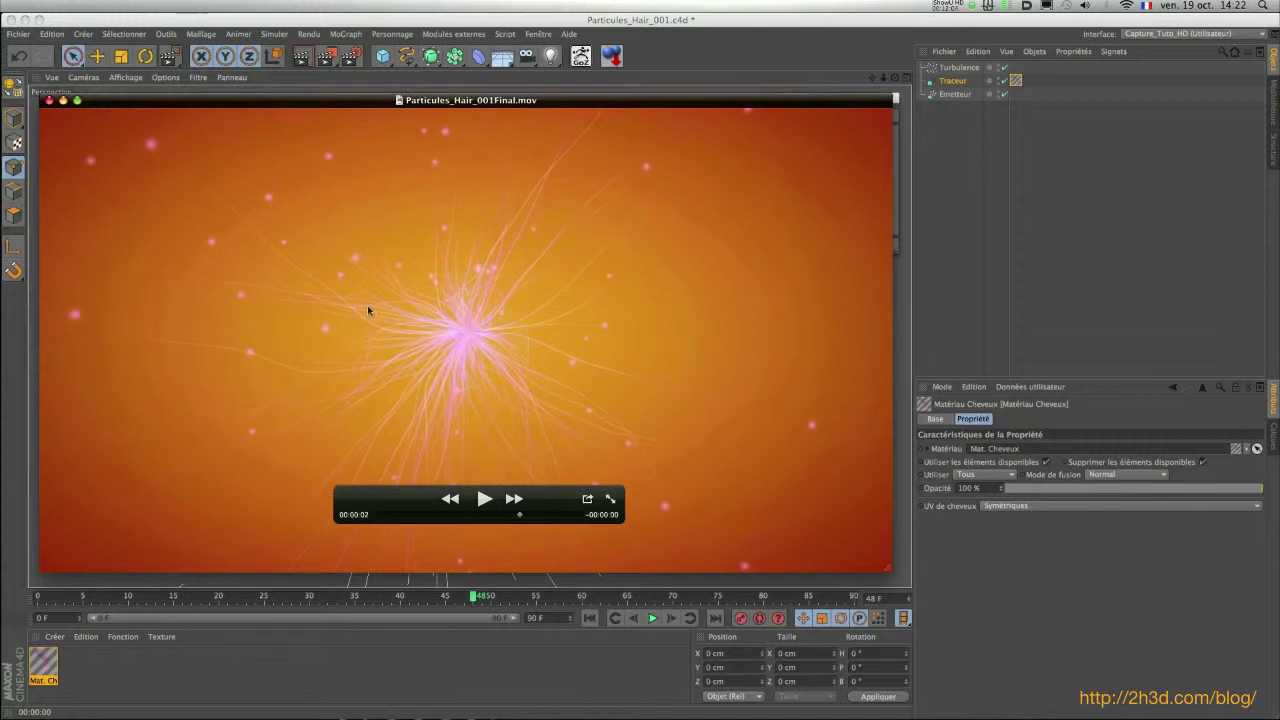
pyautogui.moveTo(601, 104); pyautogui.dragTo(714, 718)
# Turn off the interactive render region and add a Solide platonicien primitive to the scene
pyautogui.click(966, 138)
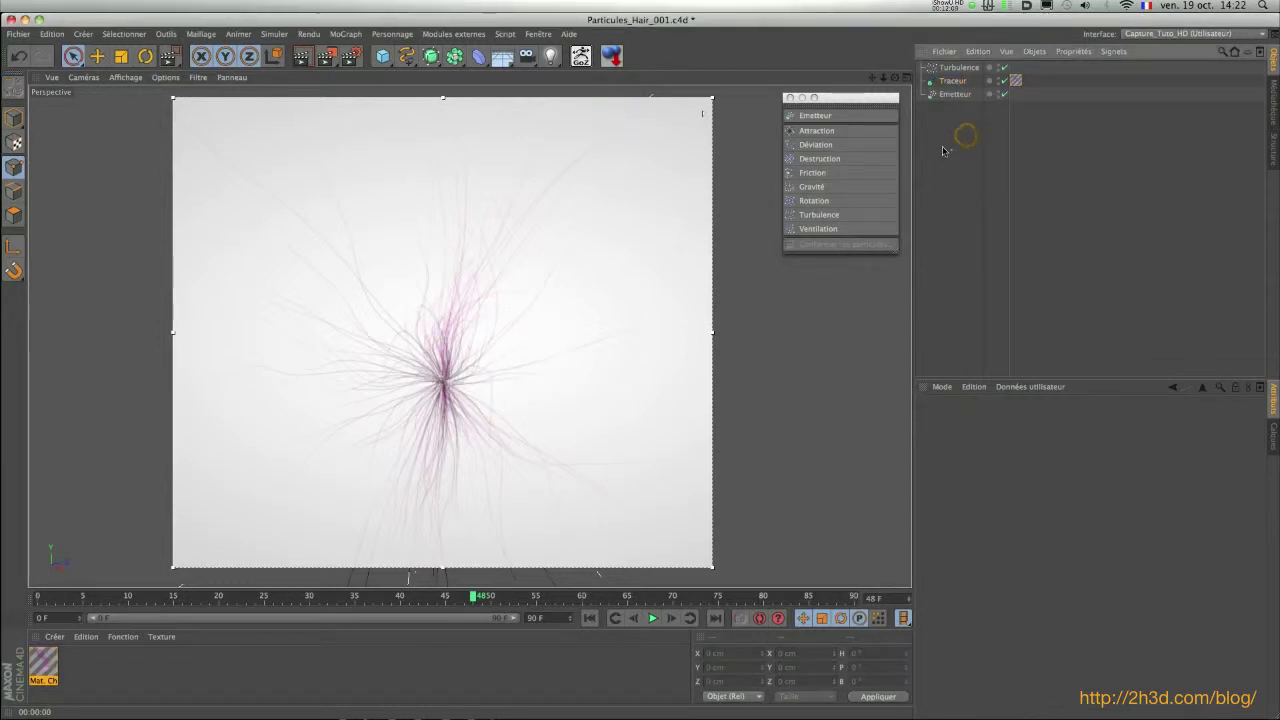
pyautogui.moveTo(381, 67); pyautogui.dragTo(602, 34)
pyautogui.moveTo(325, 57); pyautogui.dragTo(409, 233)
pyautogui.moveTo(382, 57); pyautogui.dragTo(536, 143)
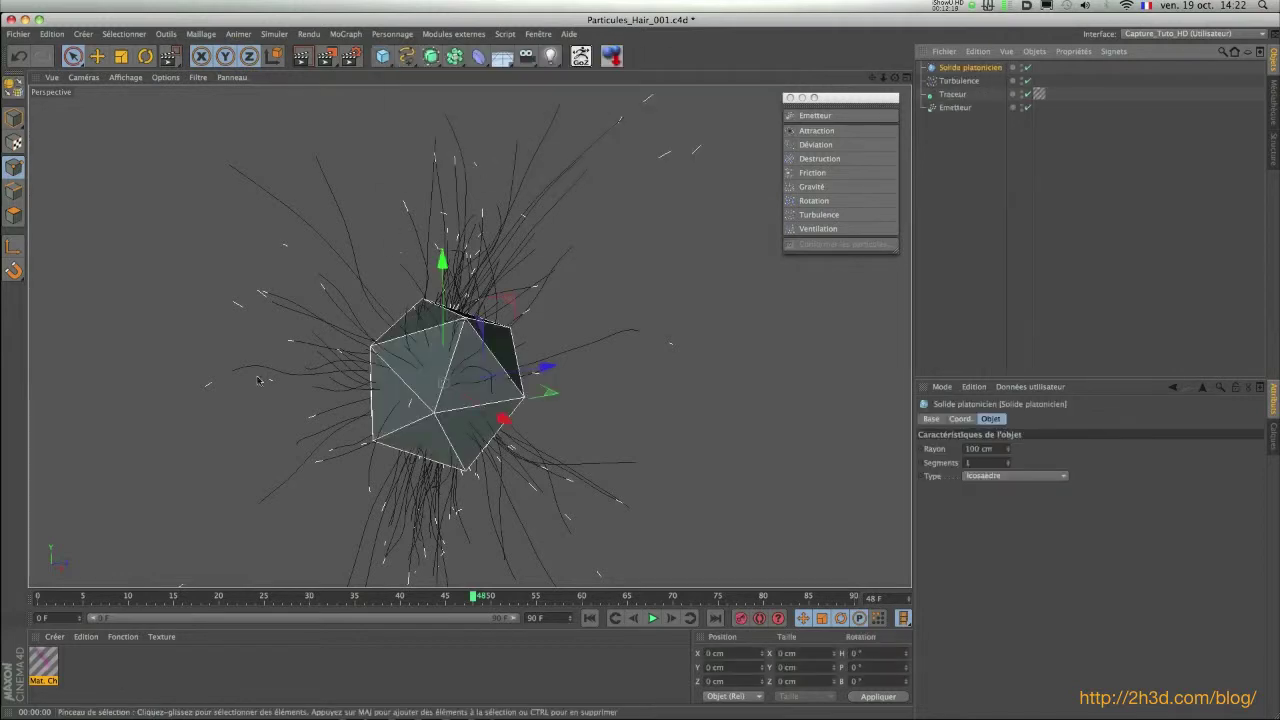
# Scale the Solide platonicien down to a radius of about 10.7 cm
pyautogui.press('t')
pyautogui.moveTo(607, 278); pyautogui.dragTo(270, 568)
pyautogui.moveTo(588, 278); pyautogui.dragTo(466, 399)
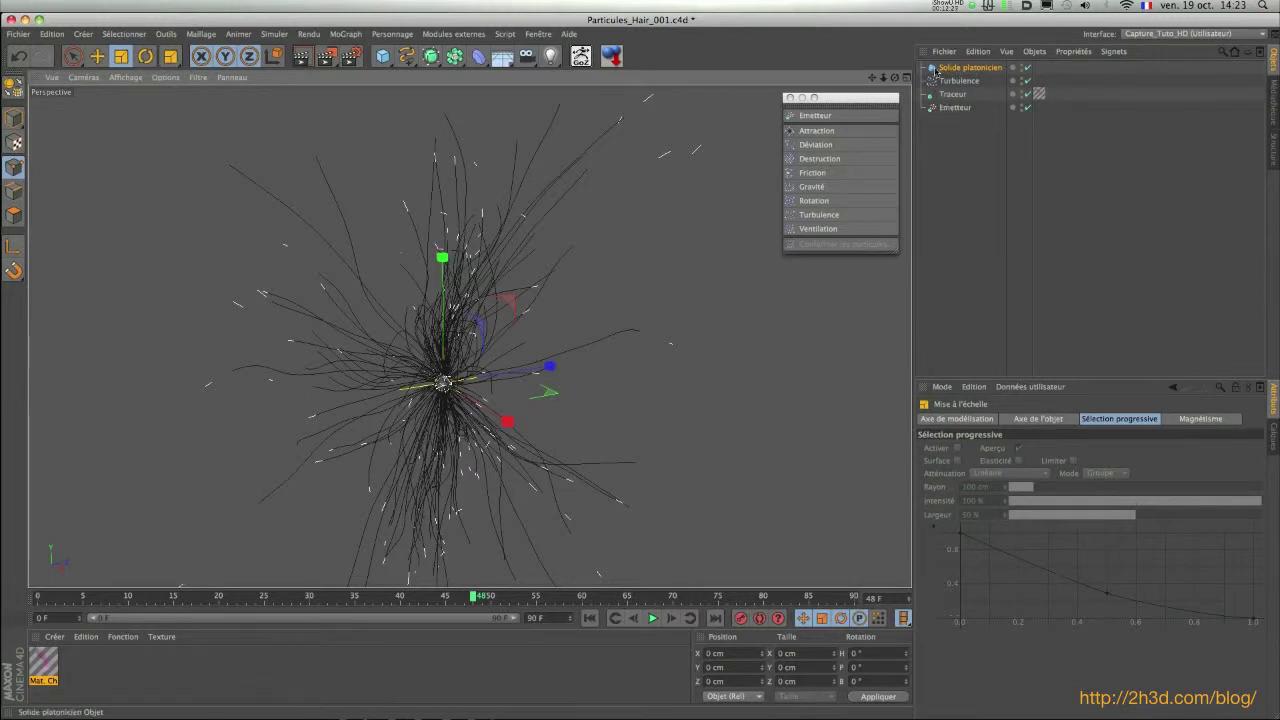
# Nest the Solide platonicien under the Emetteur and replay the animation from the first frame
pyautogui.moveTo(960, 71); pyautogui.dragTo(960, 111)
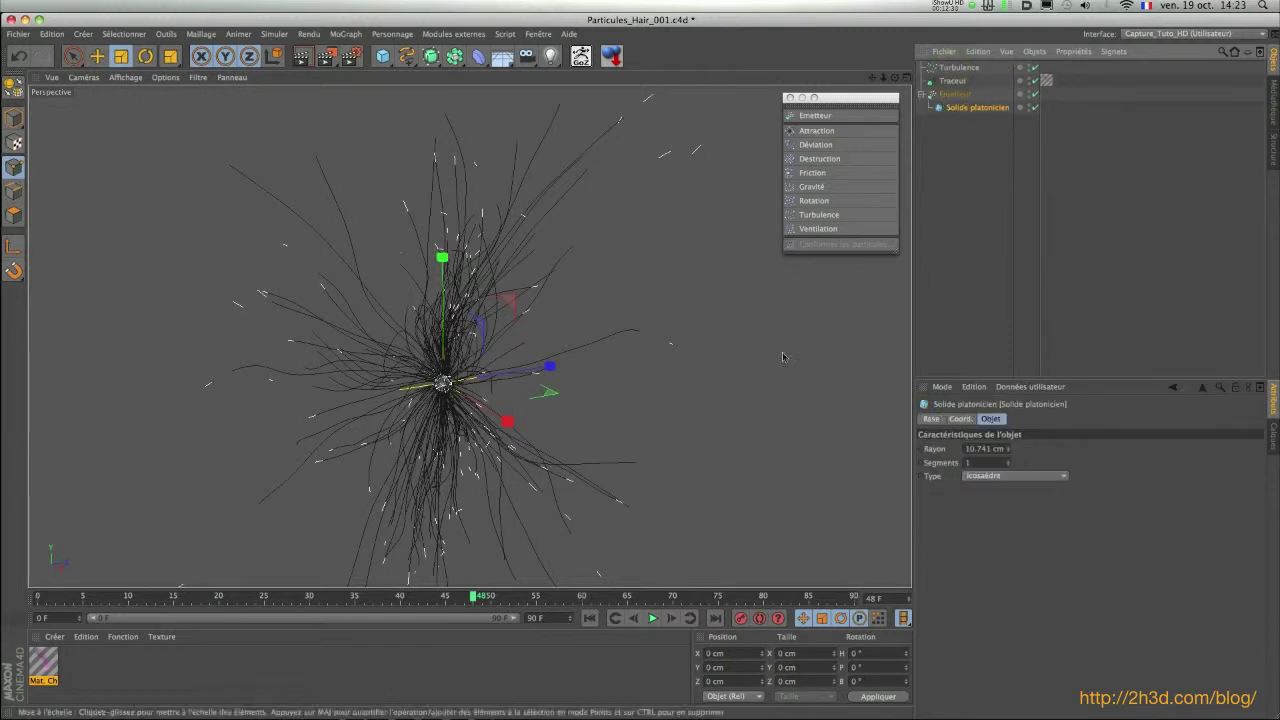
pyautogui.click(590, 618)
pyautogui.click(651, 620)
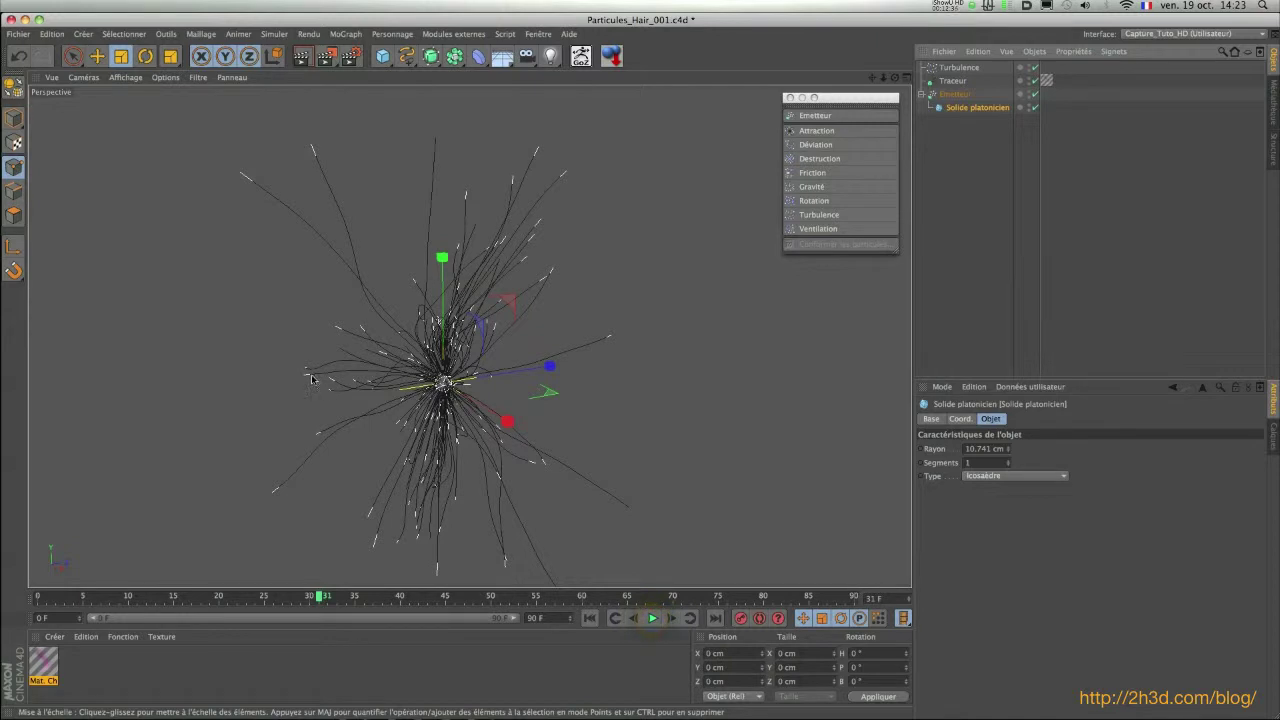
# Preview the emitted solids at frame 31 in the interactive render region, switching the region off again
pyautogui.click(327, 58)
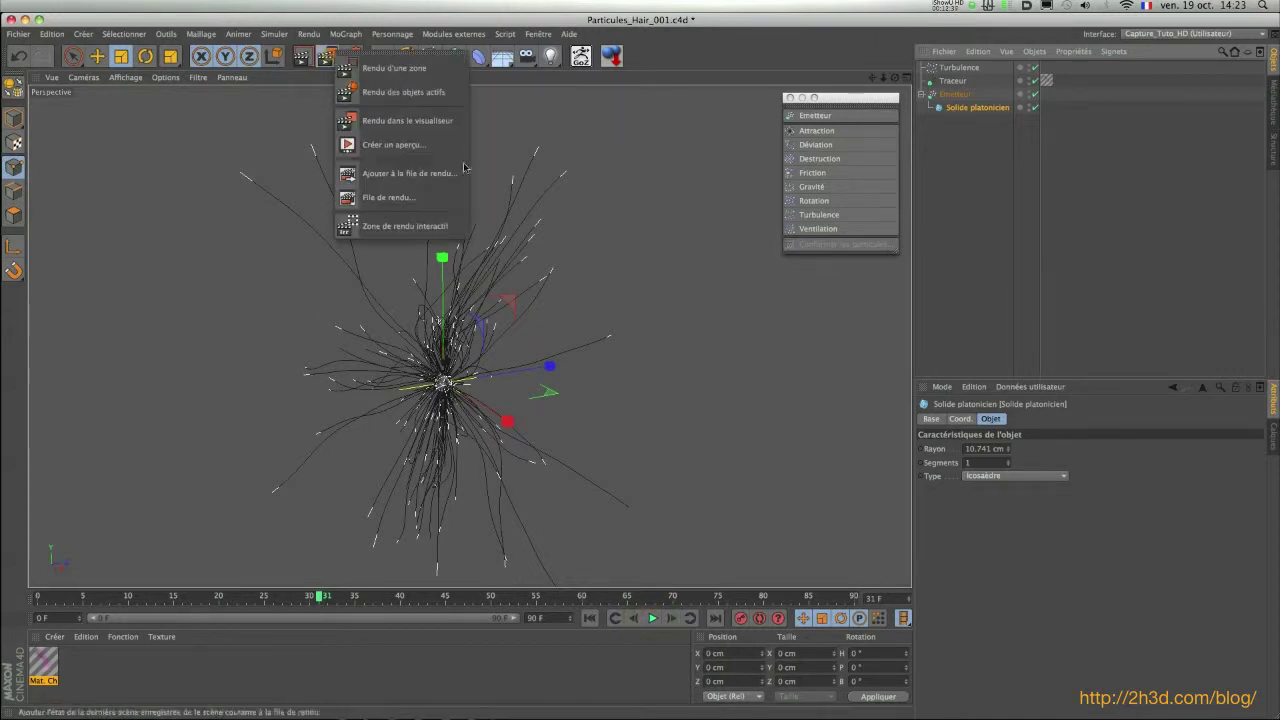
pyautogui.click(352, 227)
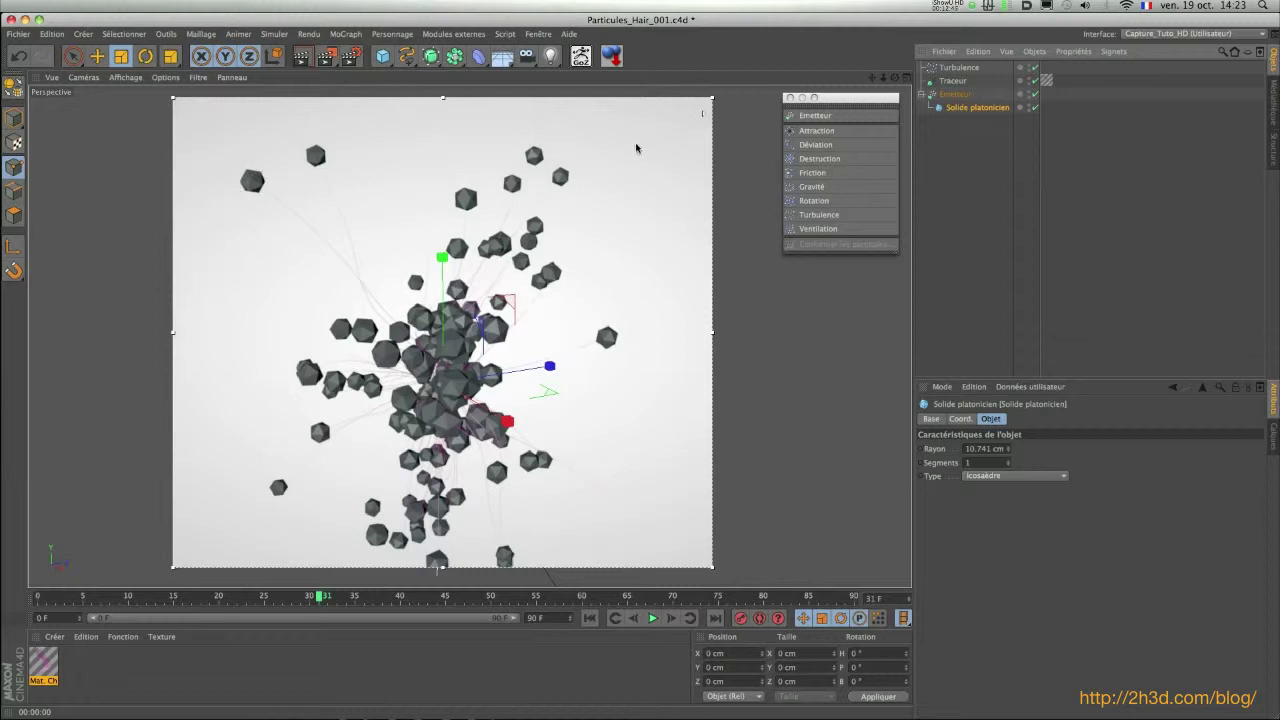
pyautogui.moveTo(328, 57); pyautogui.dragTo(387, 227)
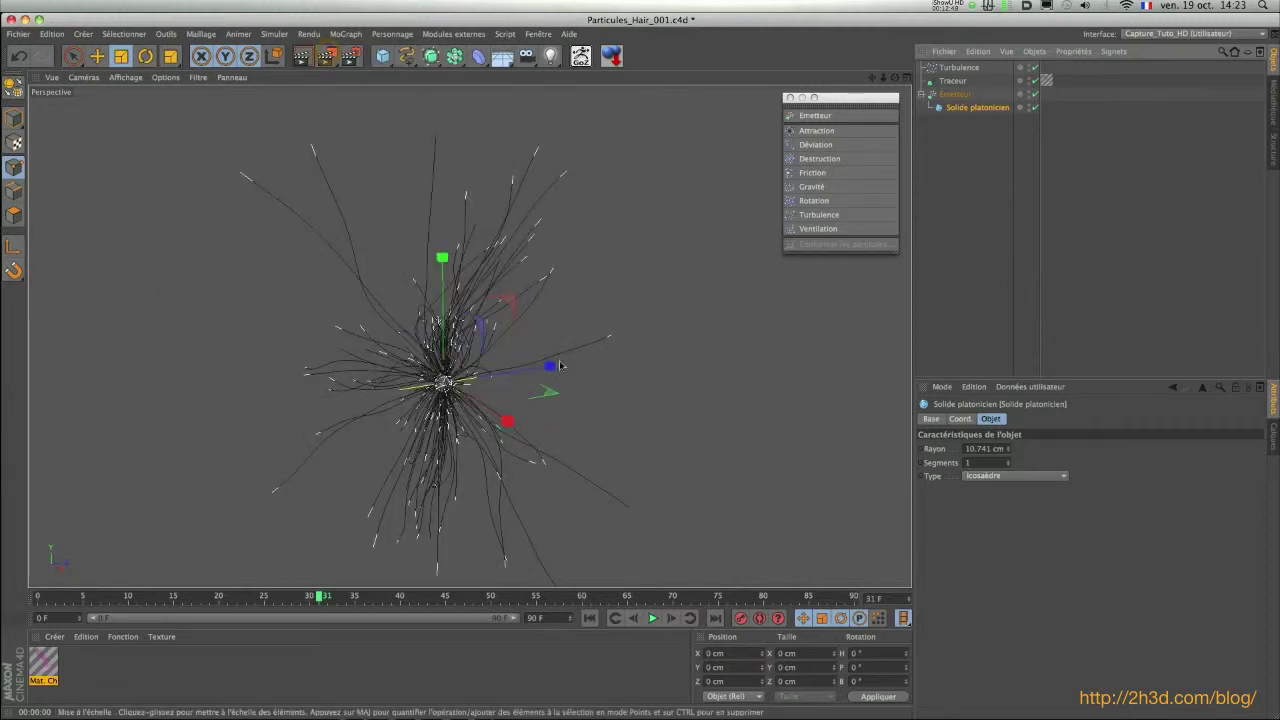
# Enable Afficher les objets in the Emetteur's particle settings so the emitted geometry is drawn in the viewport
pyautogui.click(946, 95)
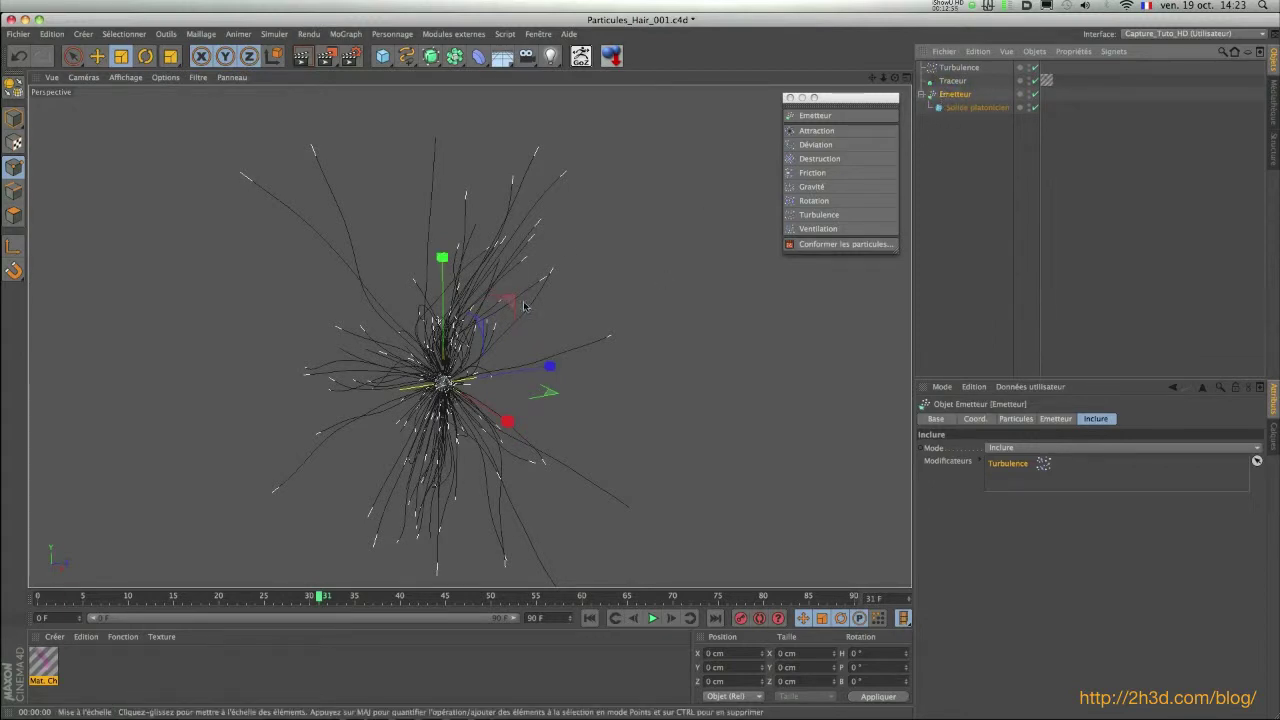
pyautogui.click(1016, 418)
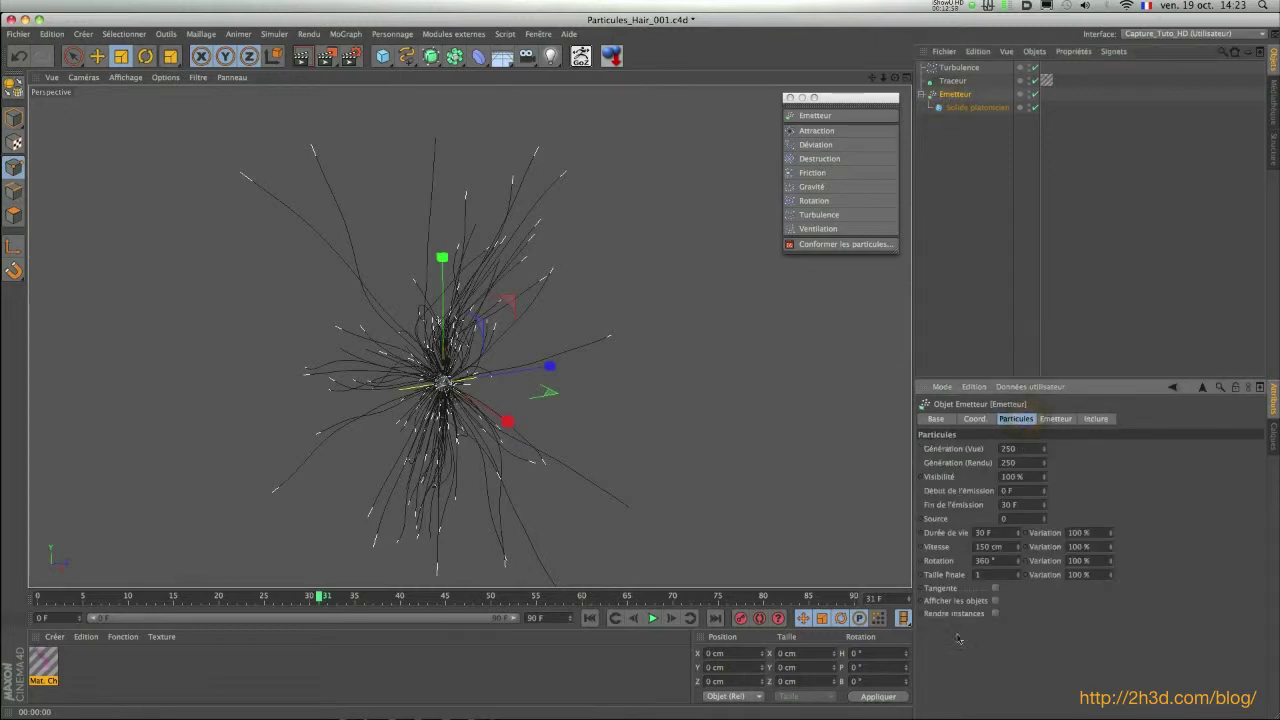
pyautogui.click(995, 600)
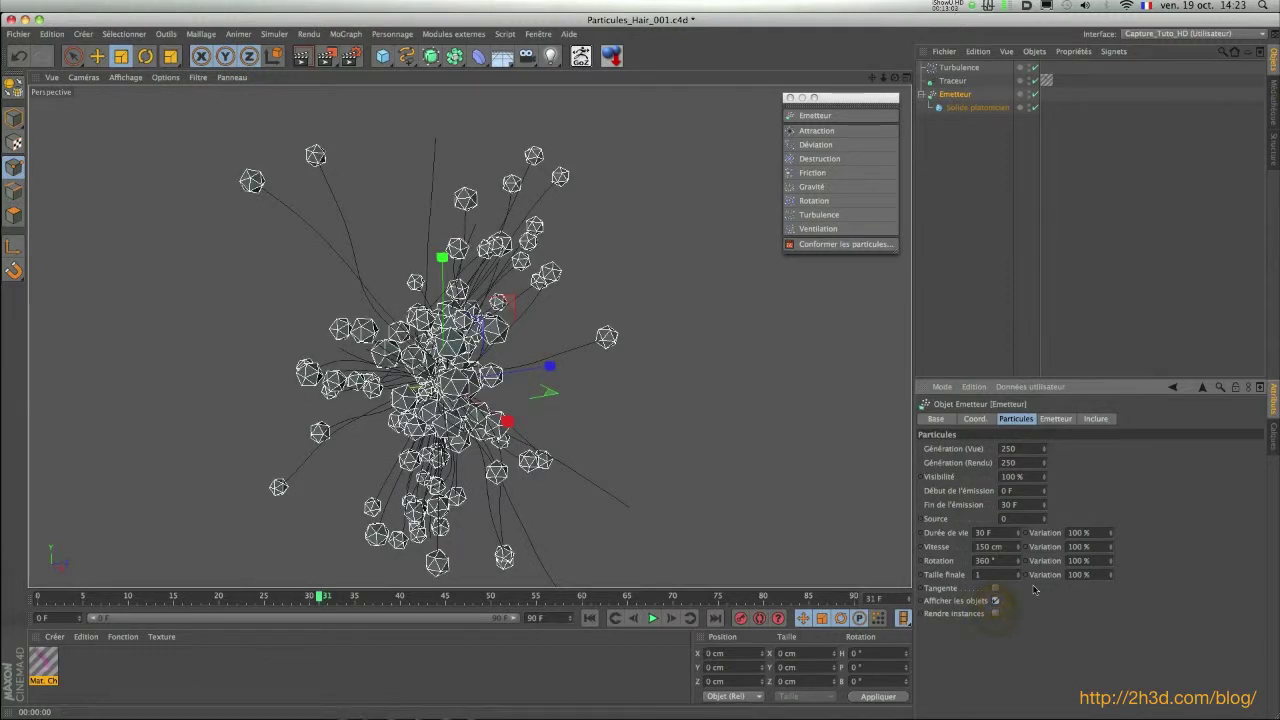
# Scale the Solide platonicien down to small dots and check them briefly in the interactive render region
pyautogui.click(955, 108)
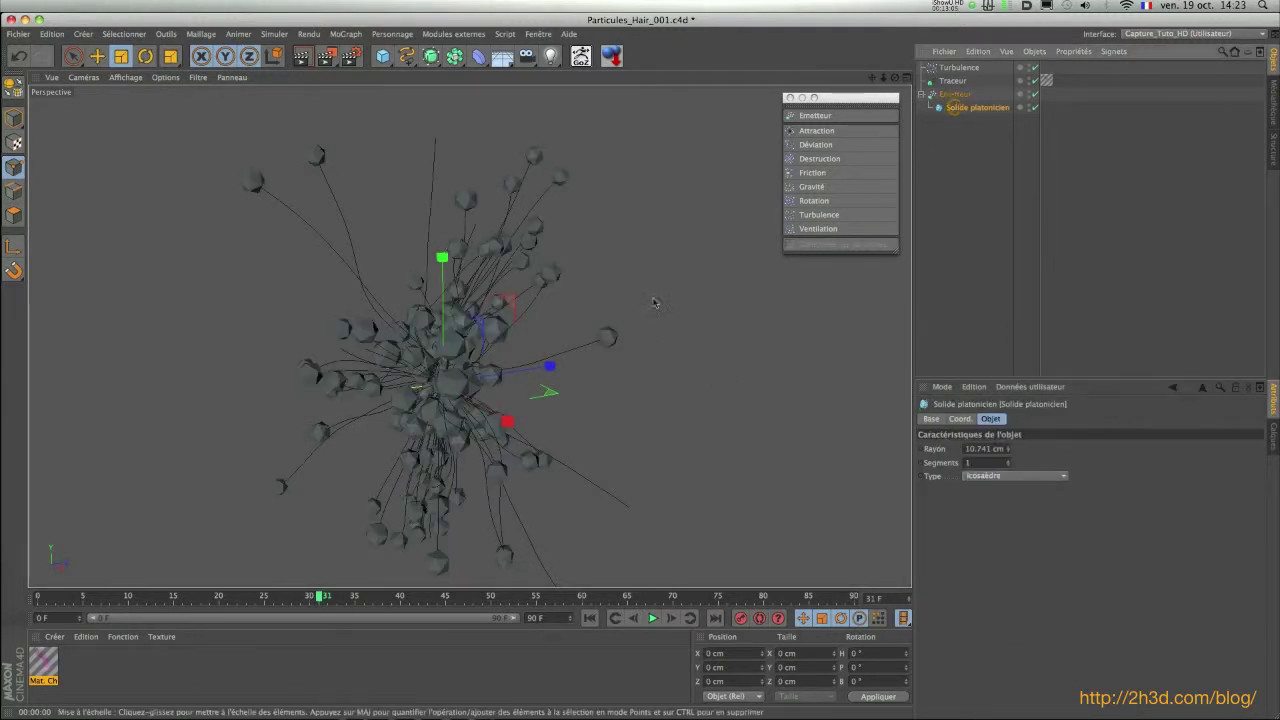
pyautogui.press('t')
pyautogui.moveTo(626, 242); pyautogui.dragTo(355, 442)
pyautogui.click(998, 193)
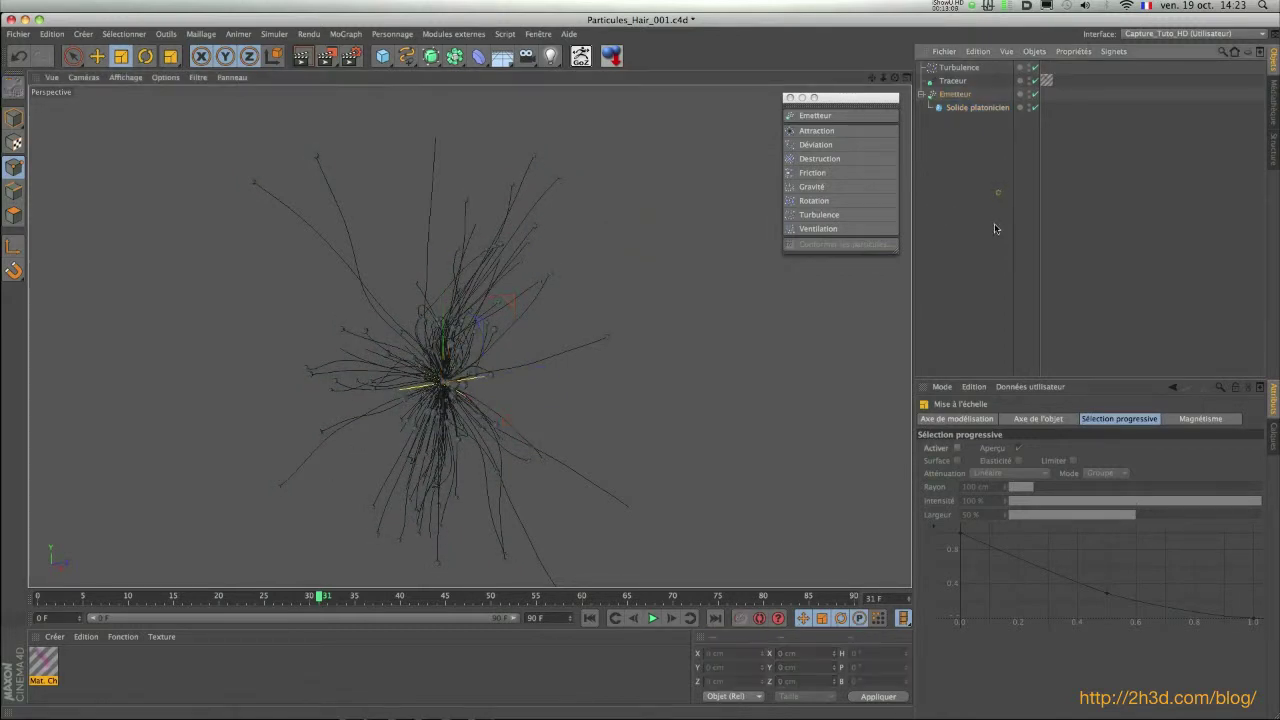
pyautogui.moveTo(327, 58); pyautogui.dragTo(352, 229)
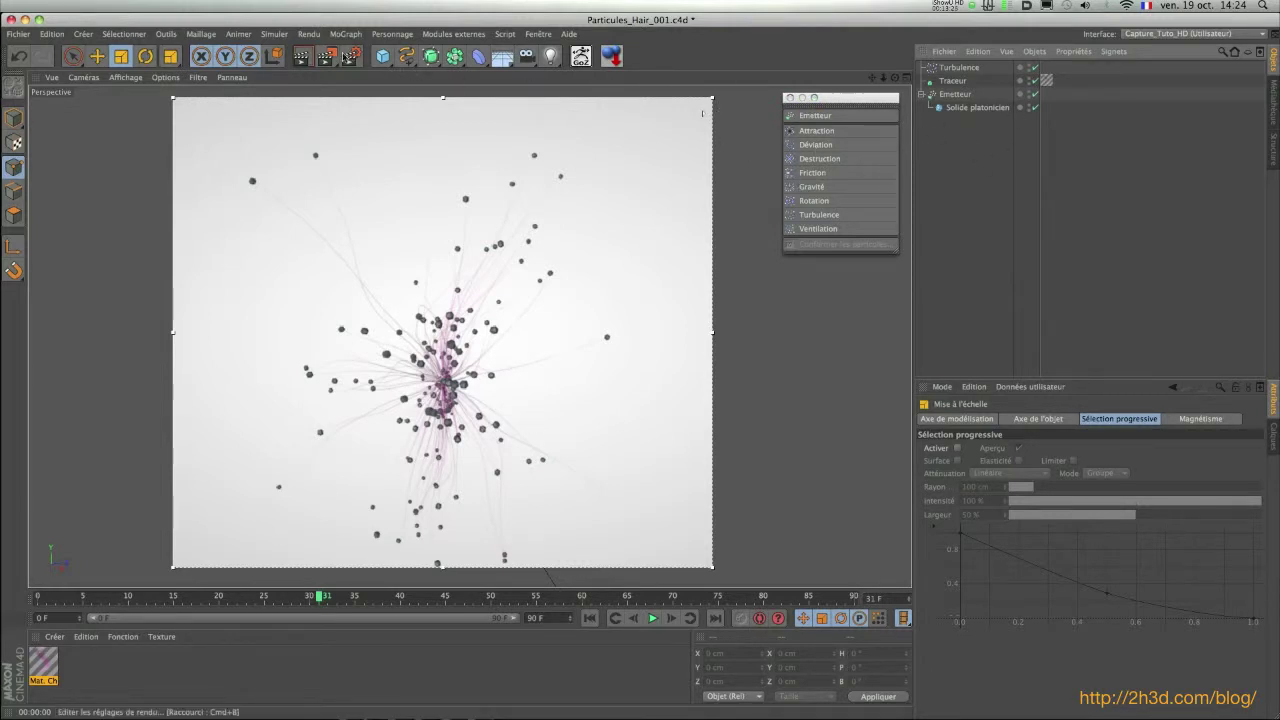
pyautogui.moveTo(327, 57); pyautogui.dragTo(375, 227)
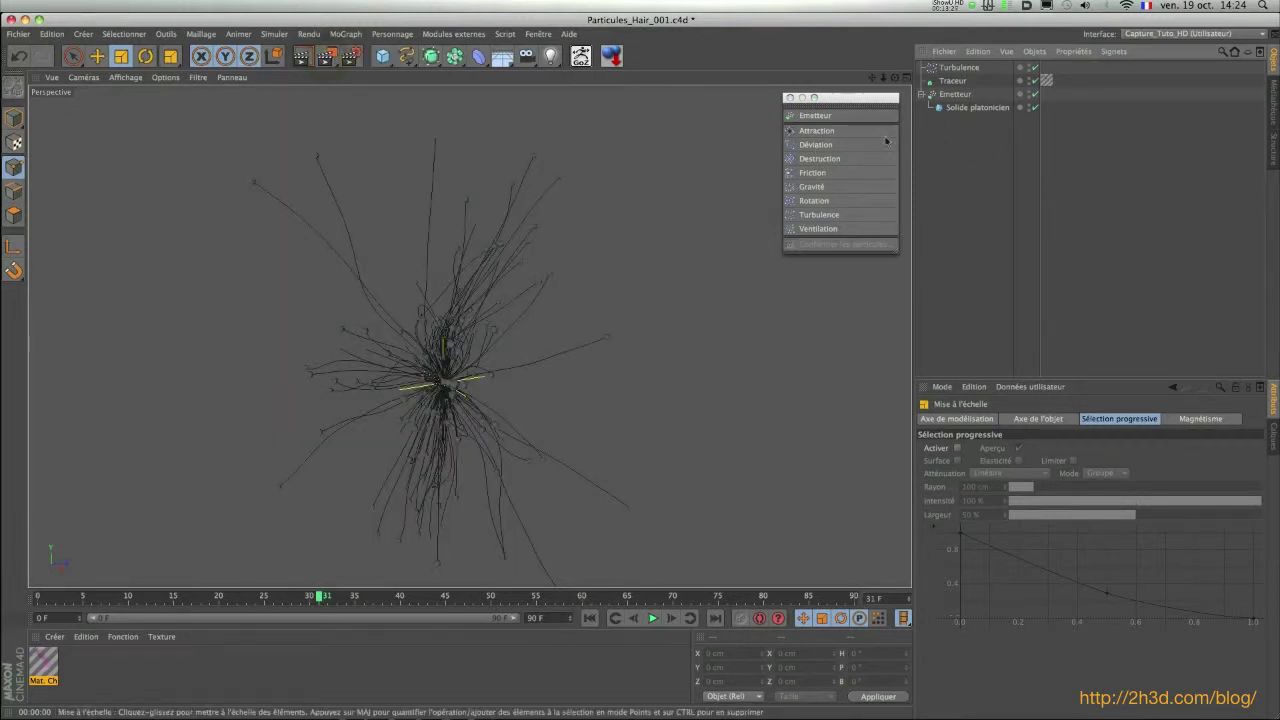
# Delete the Solide platonicien from the Emetteur and add a light to the scene
pyautogui.click(965, 110)
pyautogui.press('Delete')
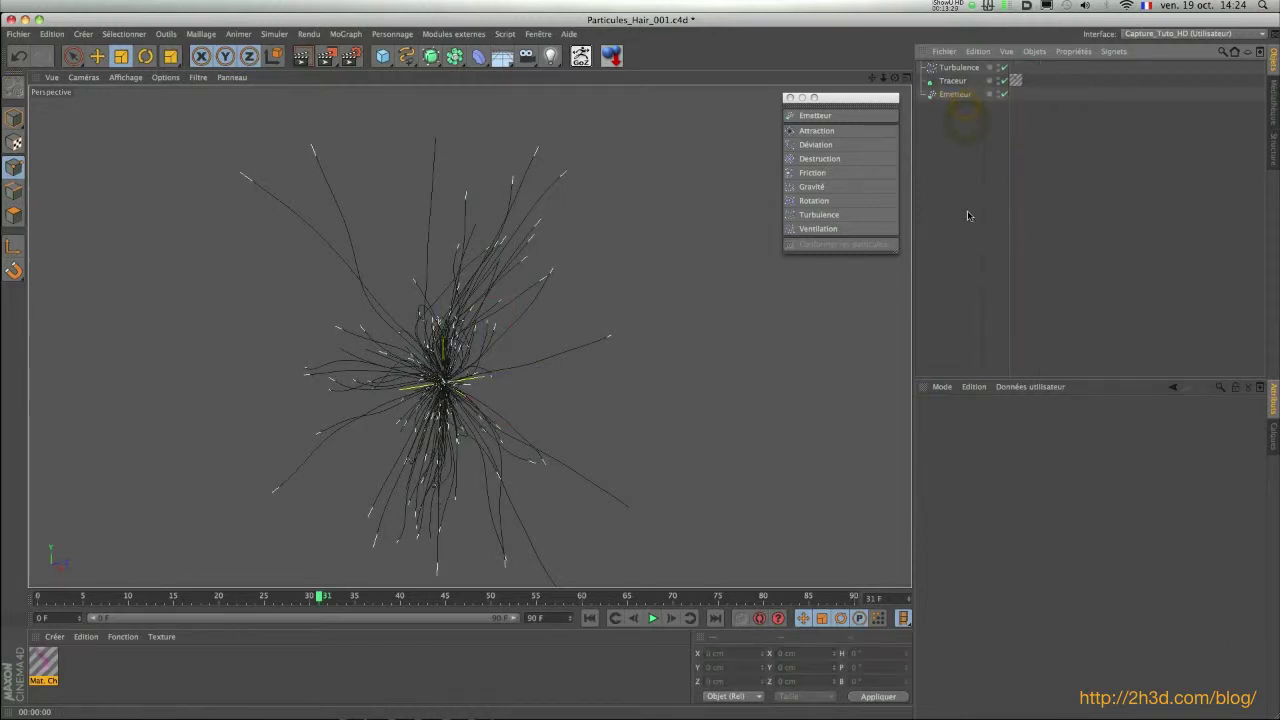
pyautogui.click(550, 57)
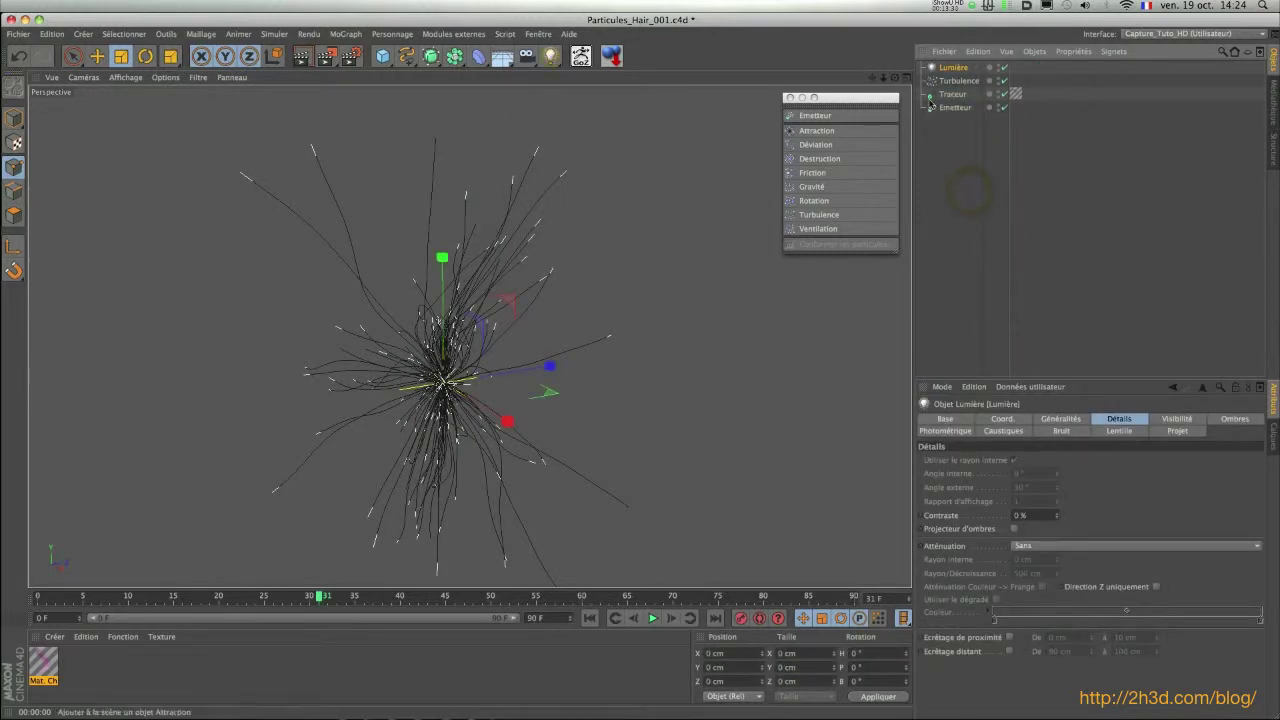
# Set the light's Lumière visible to Visible and its shadows to Masques d'ombres (ombres diffuses)
pyautogui.click(1061, 419)
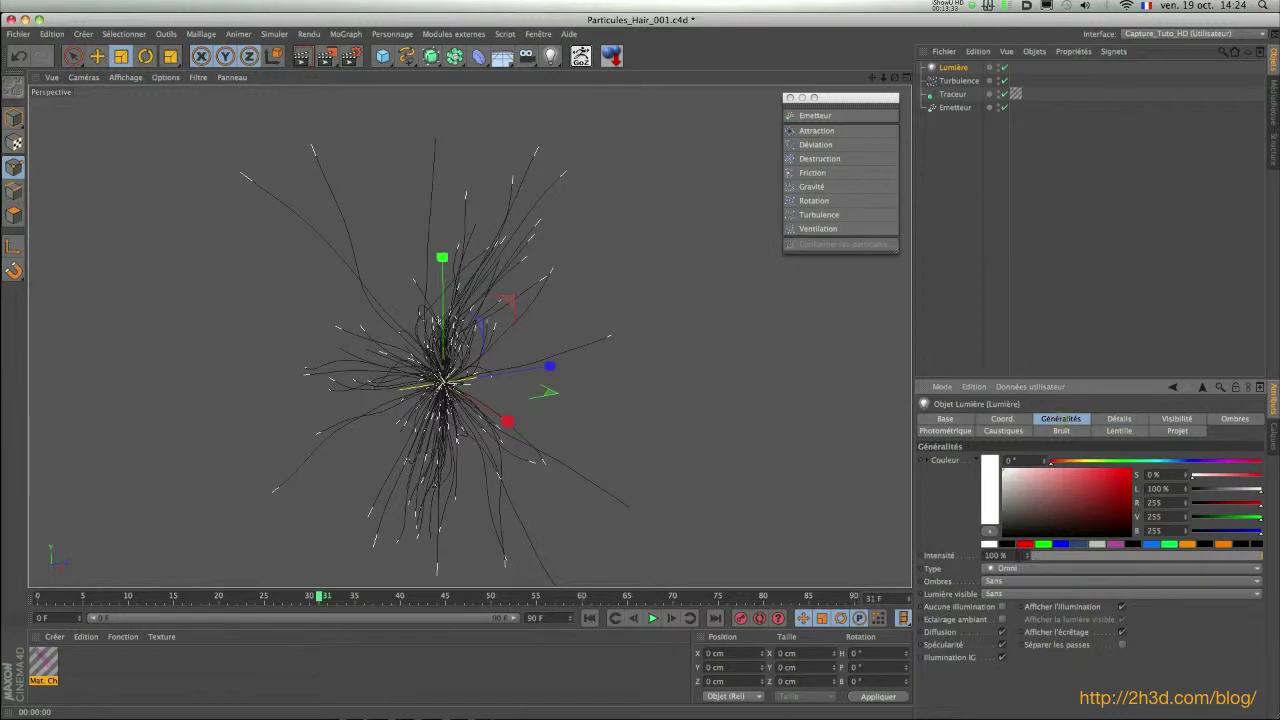
pyautogui.click(1006, 594)
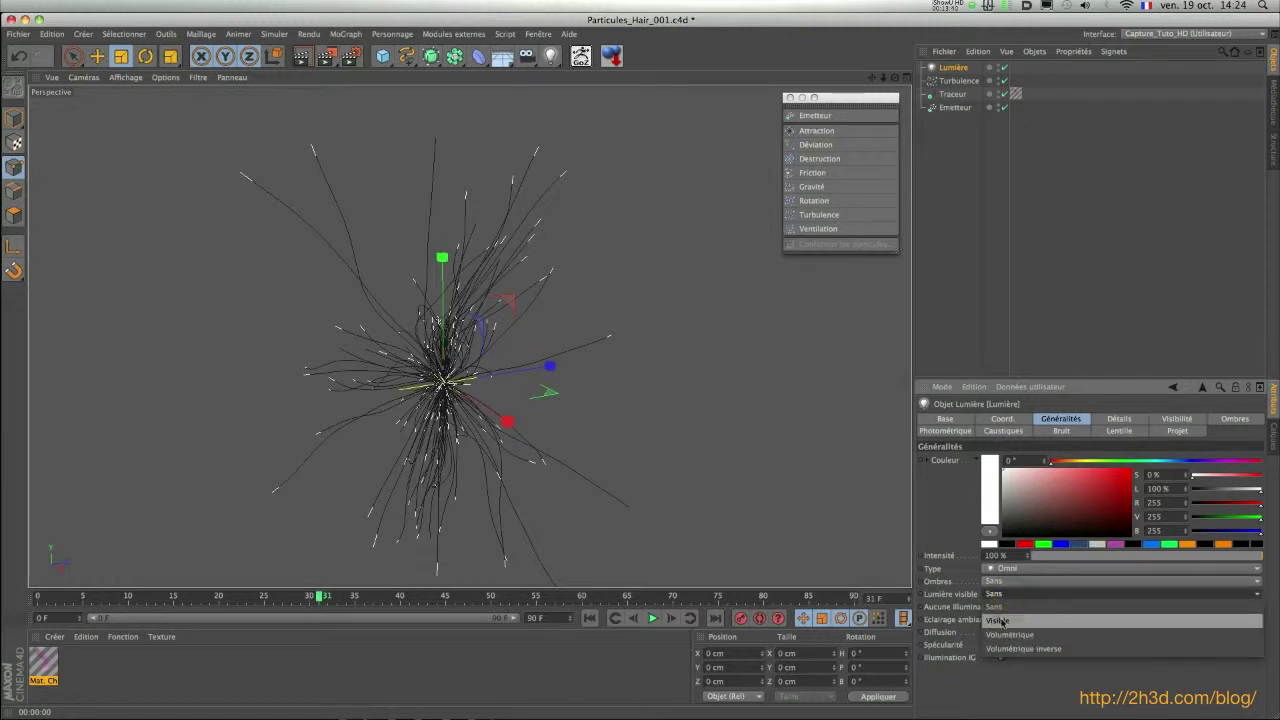
pyautogui.click(999, 621)
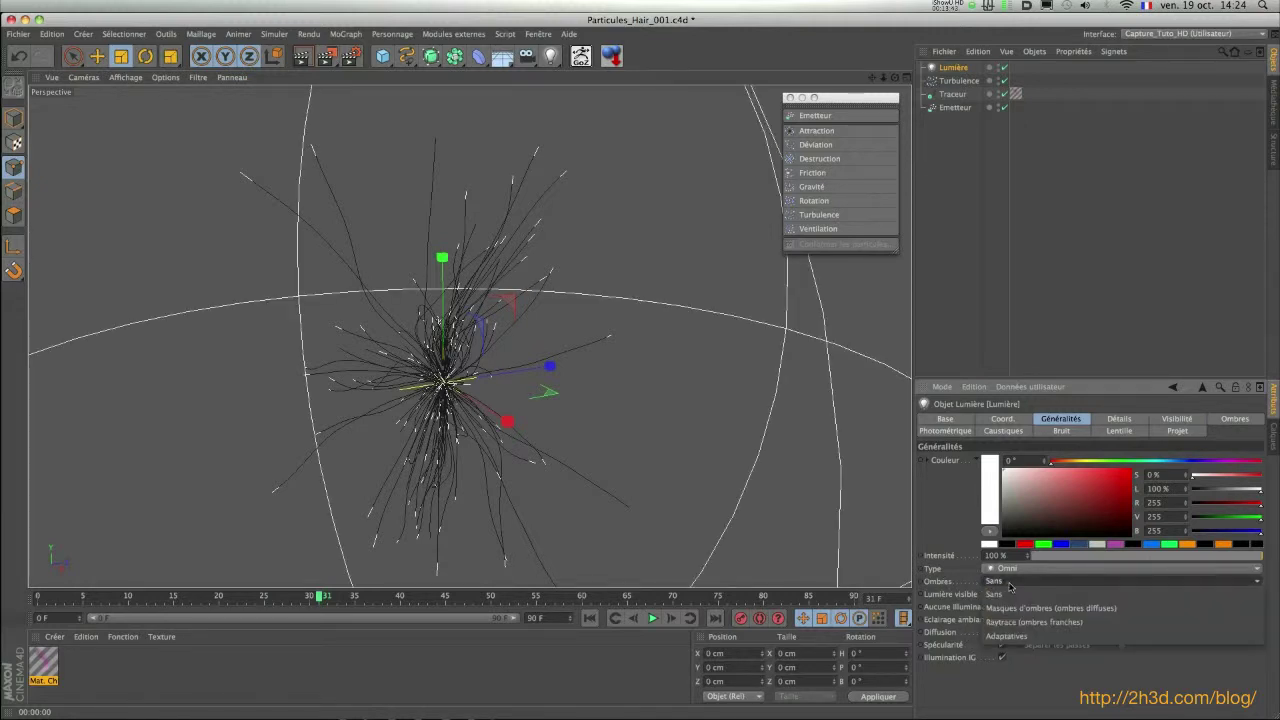
pyautogui.click(1016, 580)
pyautogui.click(1005, 608)
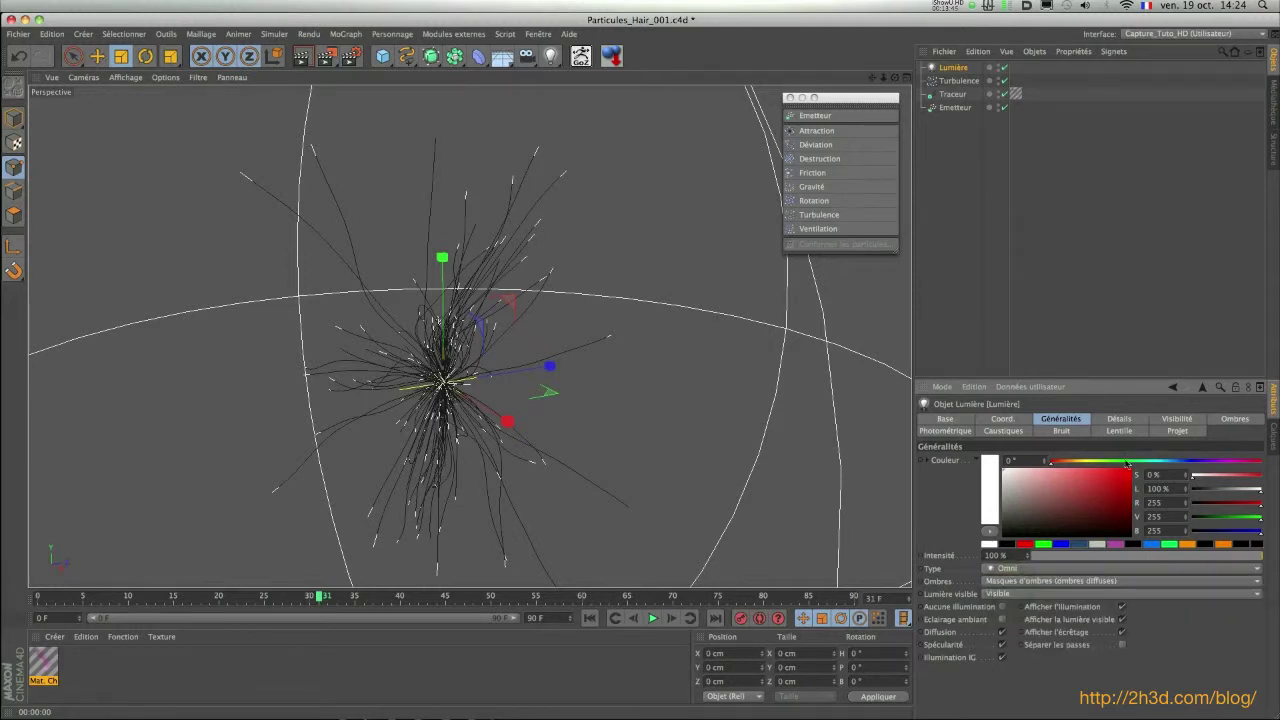
# Set the light's visible outer distance (Distance externe) to 10 cm
pyautogui.click(1120, 419)
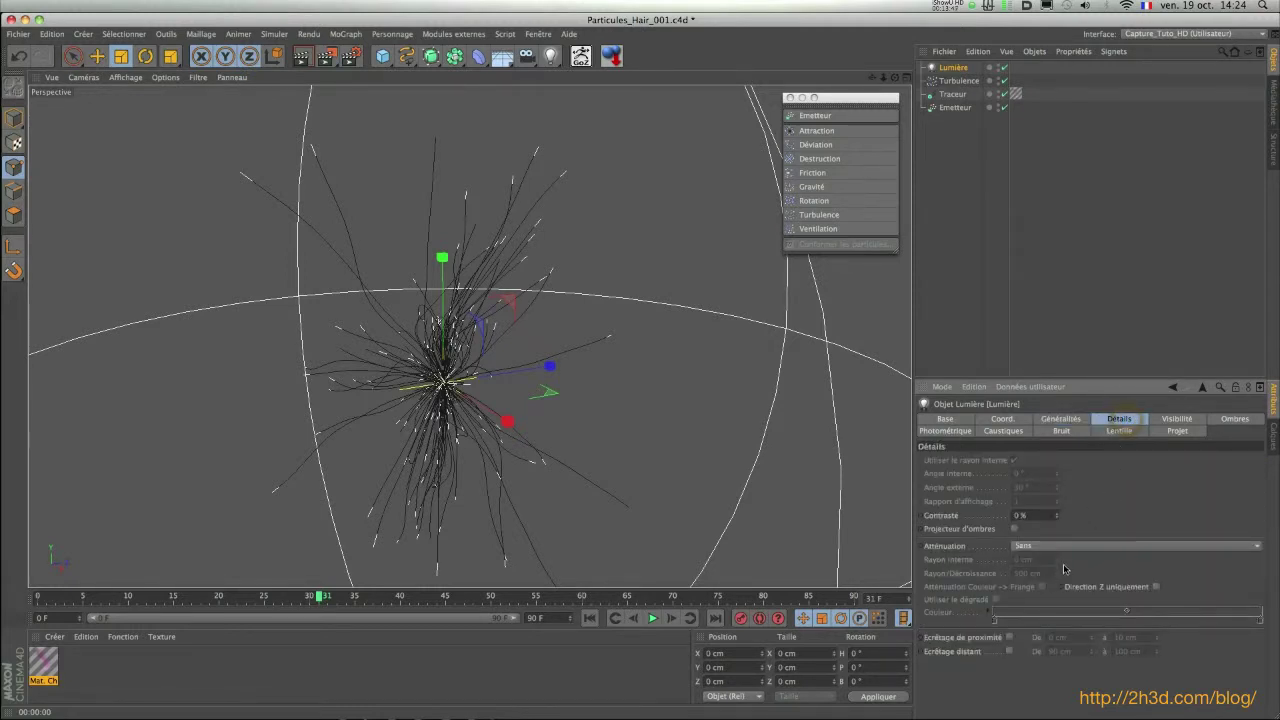
pyautogui.click(1180, 419)
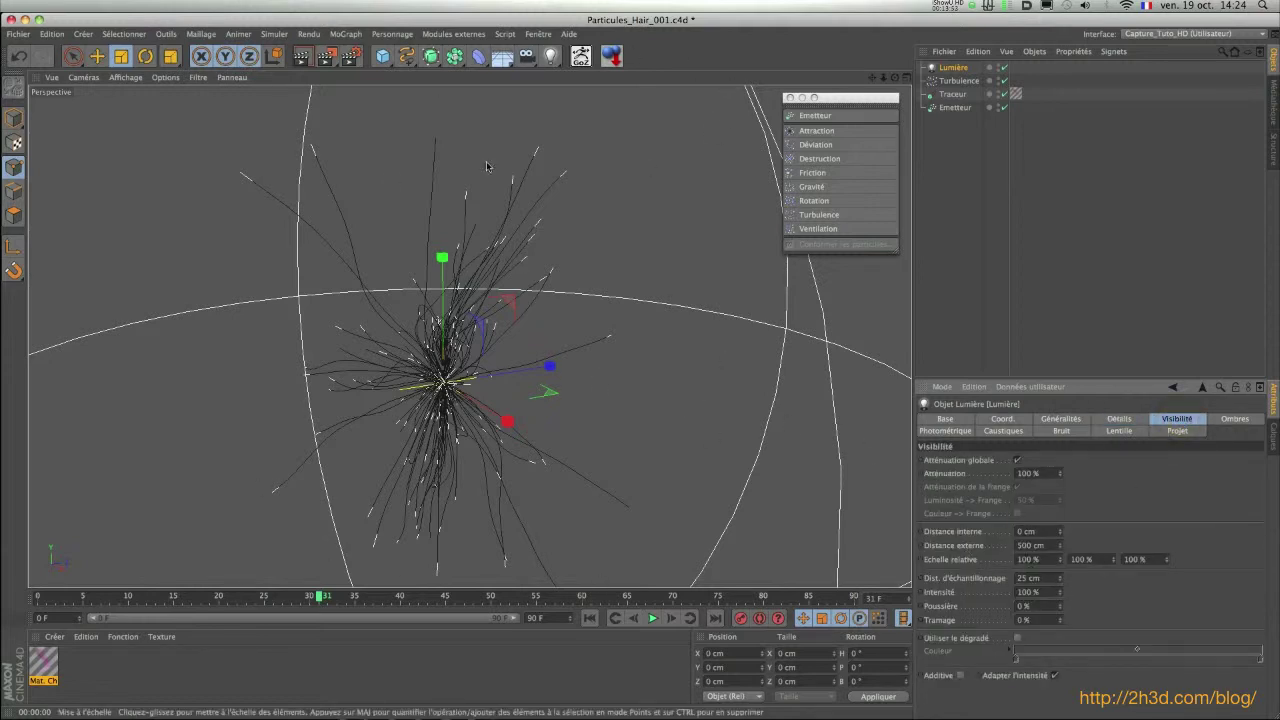
pyautogui.moveTo(1060, 546); pyautogui.dragTo(1060, 564)
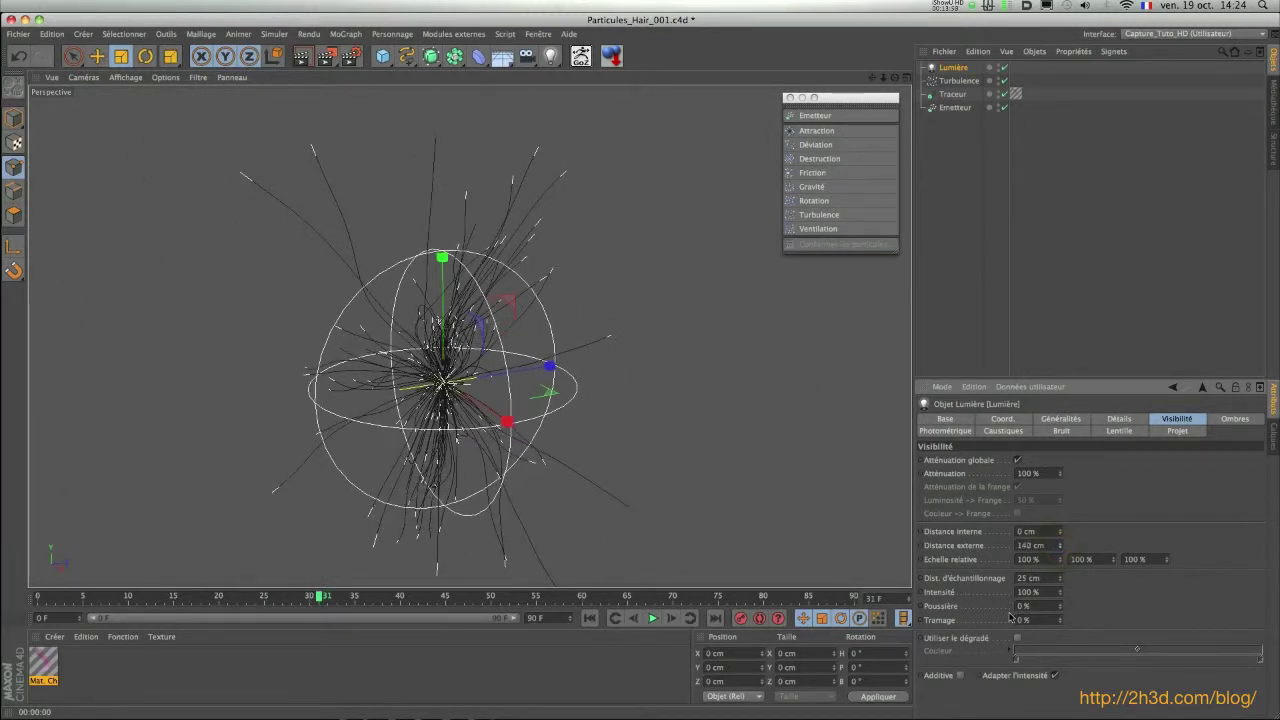
pyautogui.moveTo(1010, 615); pyautogui.dragTo(1008, 622)
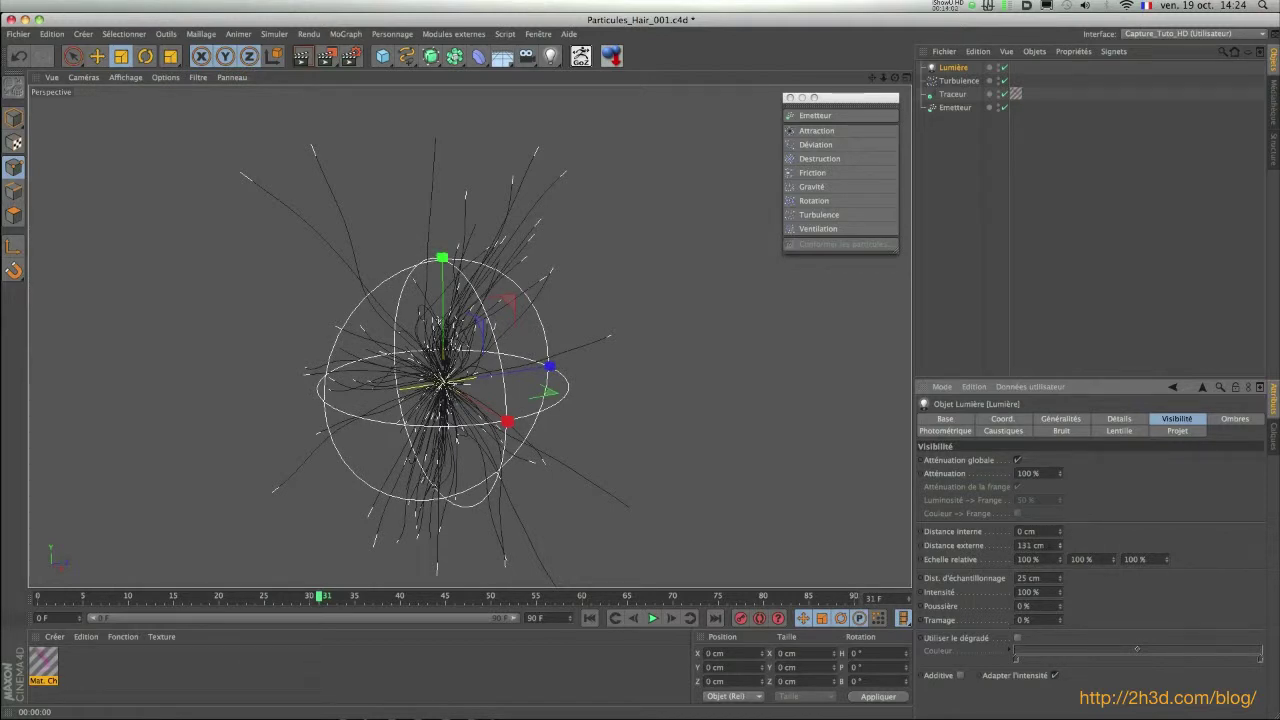
pyautogui.doubleClick(1048, 546)
pyautogui.write('10')
pyautogui.press('Return')
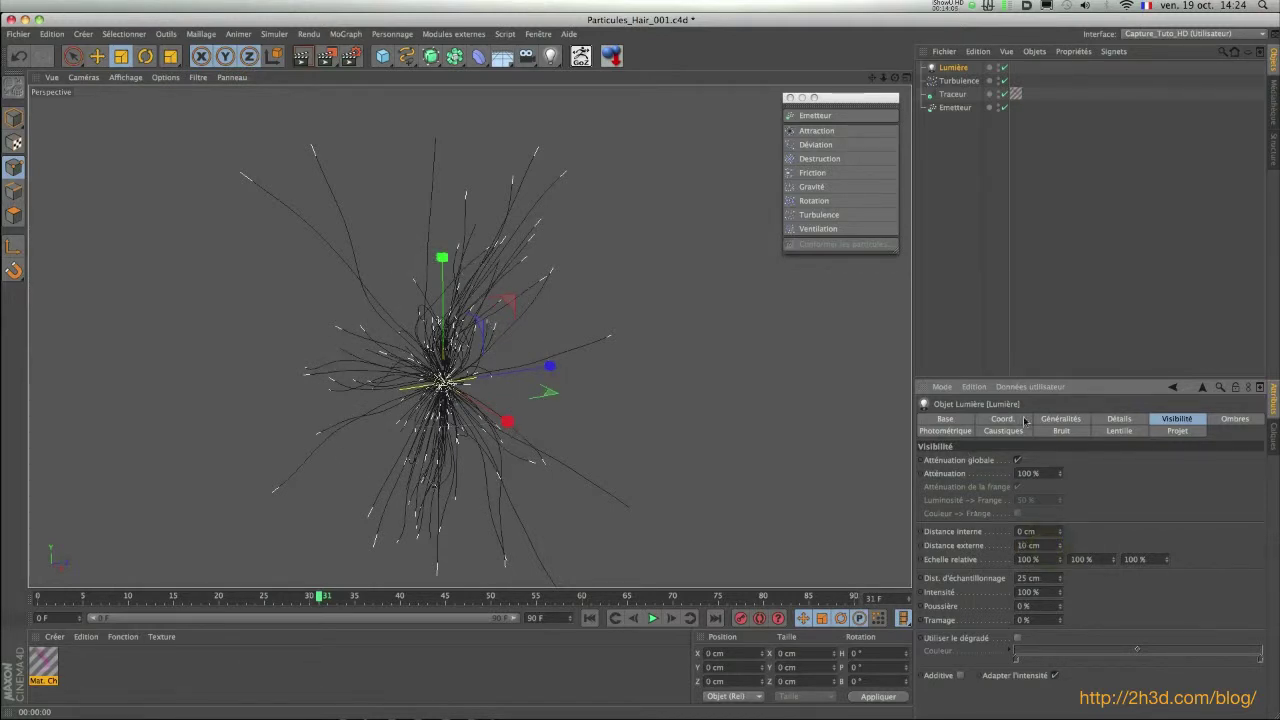
# Color the Lumière a bright saturated magenta, about RGB 255, 13, 217
pyautogui.click(1064, 174)
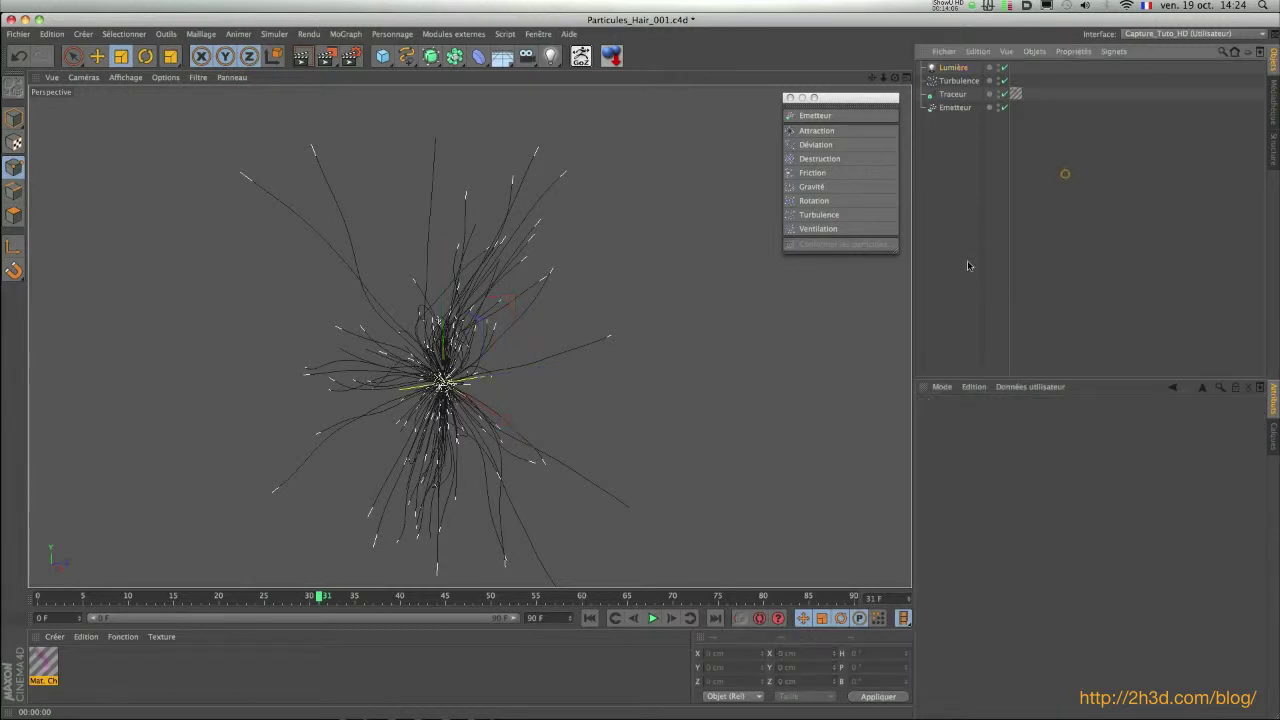
pyautogui.click(949, 68)
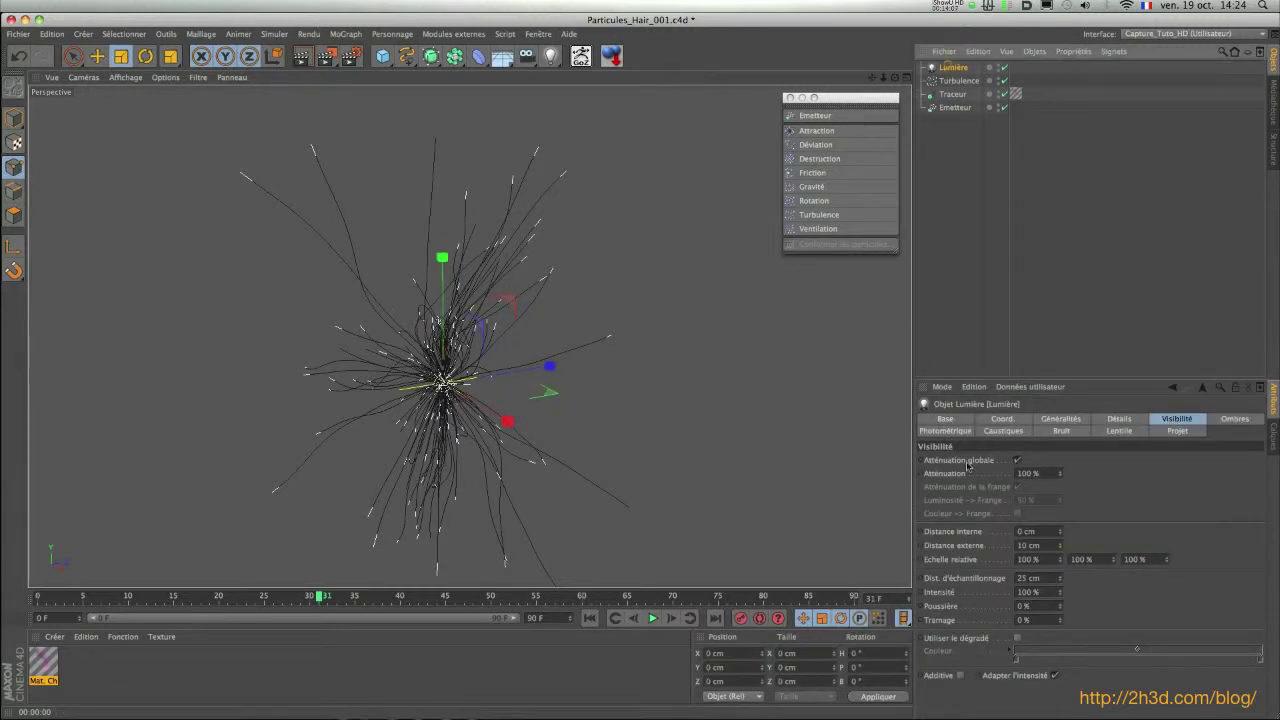
pyautogui.click(1060, 418)
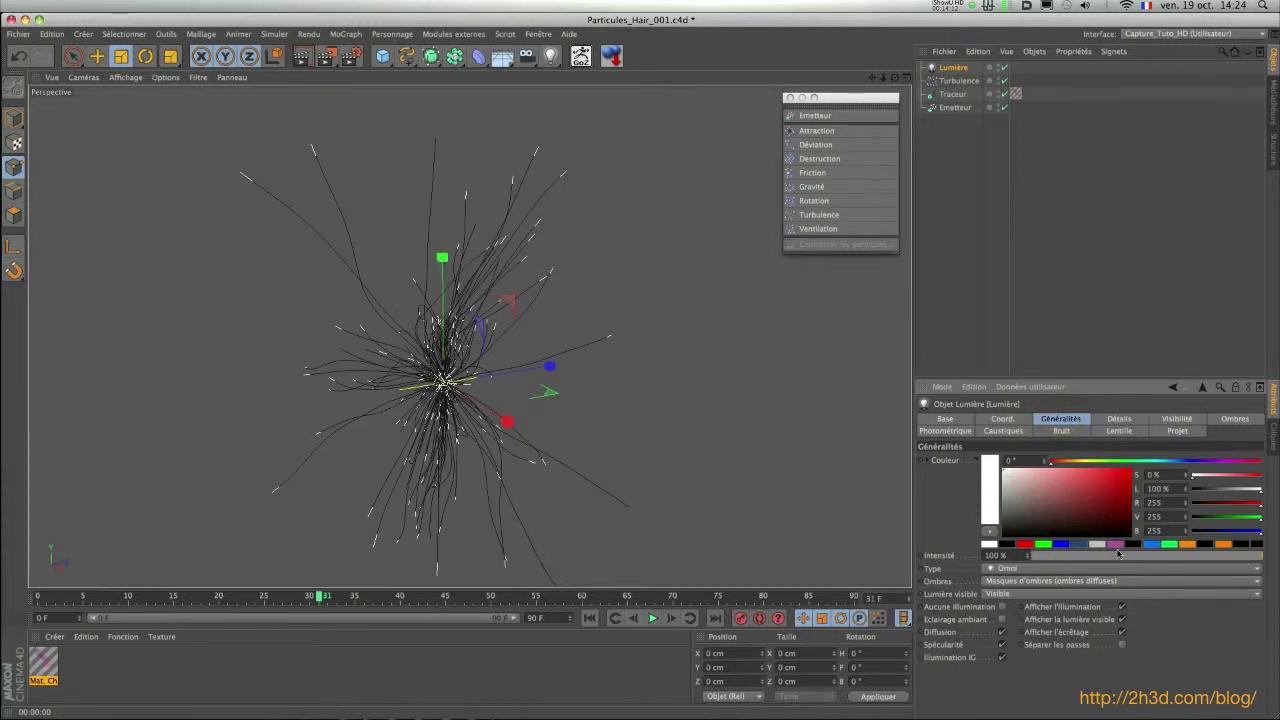
pyautogui.click(1114, 546)
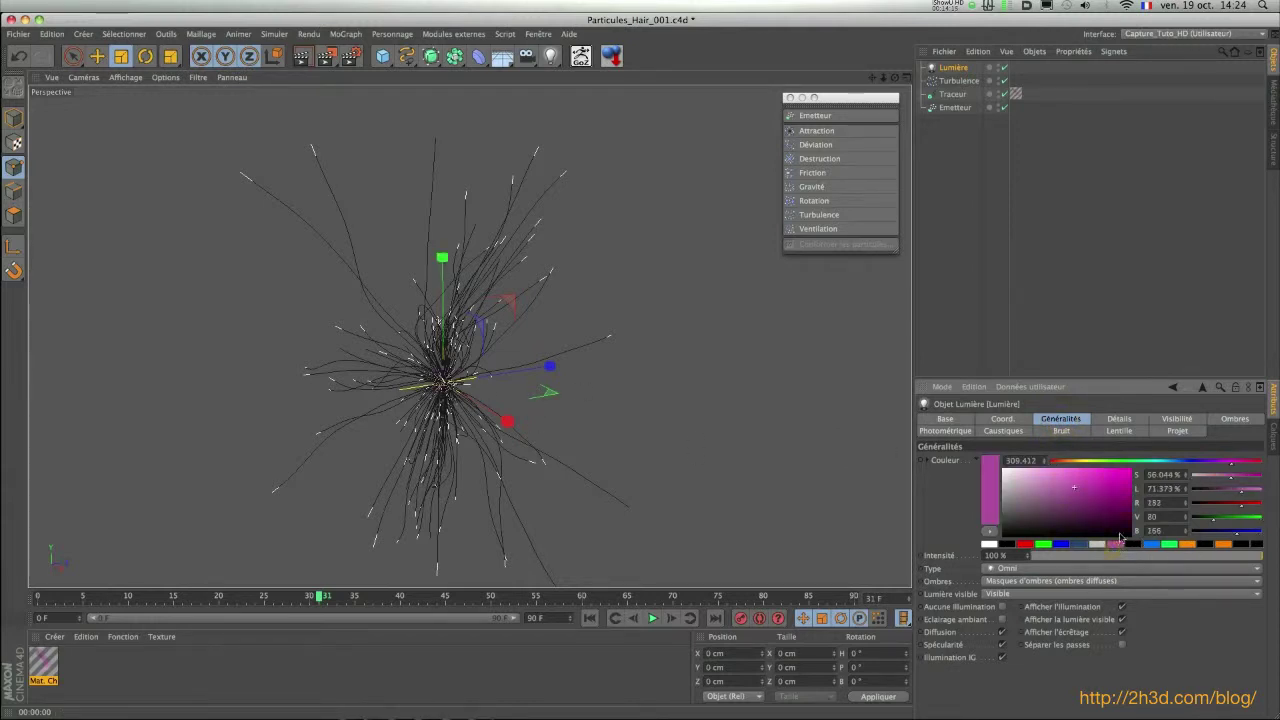
pyautogui.moveTo(1078, 487); pyautogui.dragTo(1125, 469)
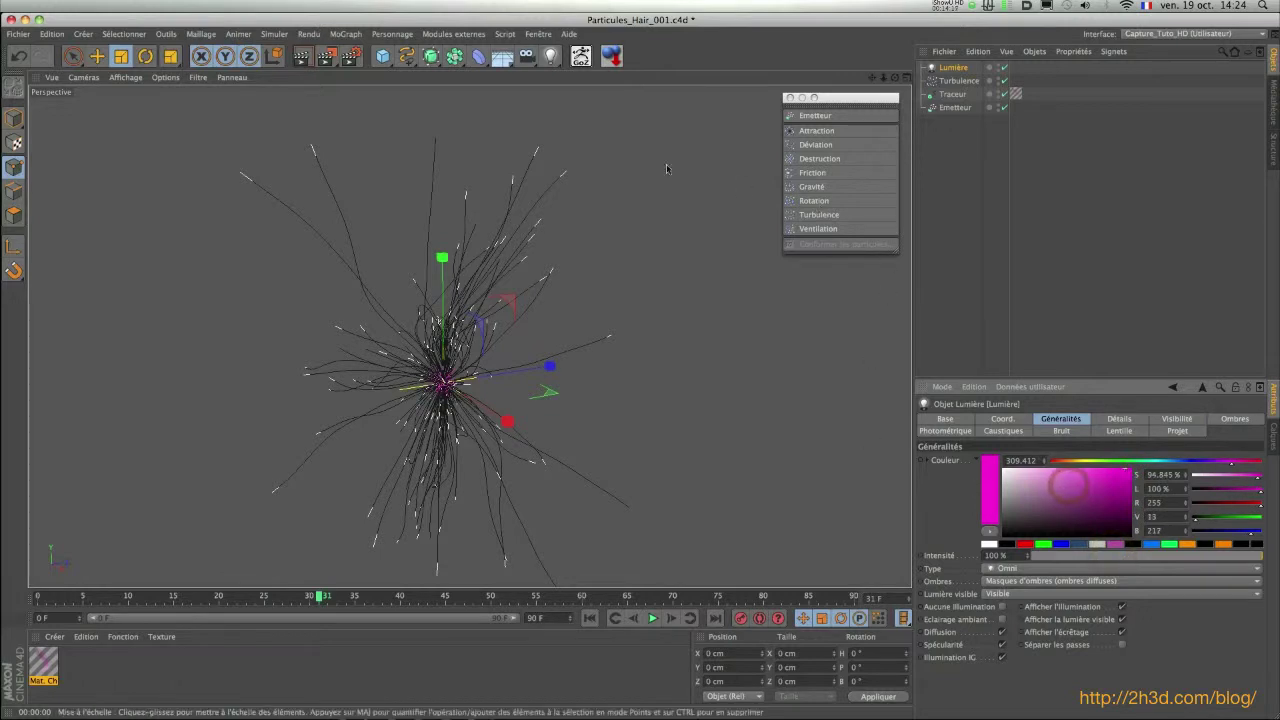
# Nest the Lumière under the Emetteur and render a zone of the viewport covering the particle burst
pyautogui.click(946, 70)
pyautogui.moveTo(946, 70); pyautogui.dragTo(953, 110)
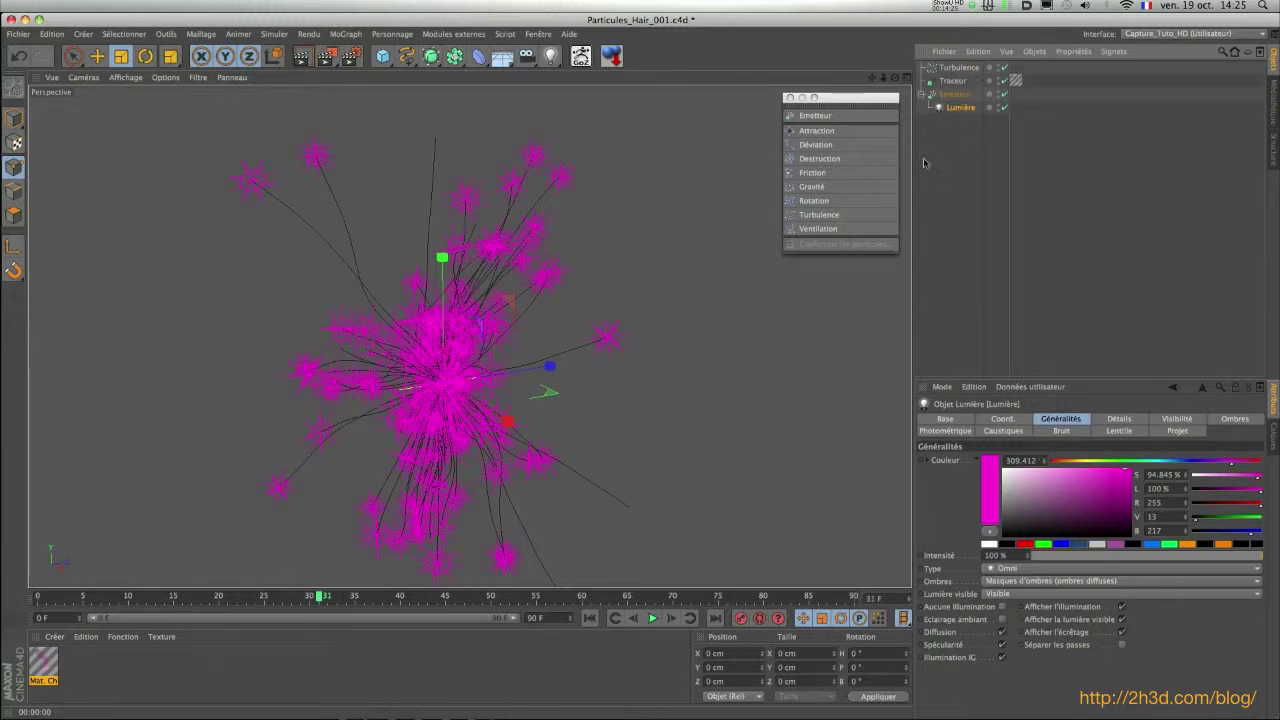
pyautogui.moveTo(335, 65); pyautogui.dragTo(378, 69)
pyautogui.moveTo(209, 117); pyautogui.dragTo(663, 584)
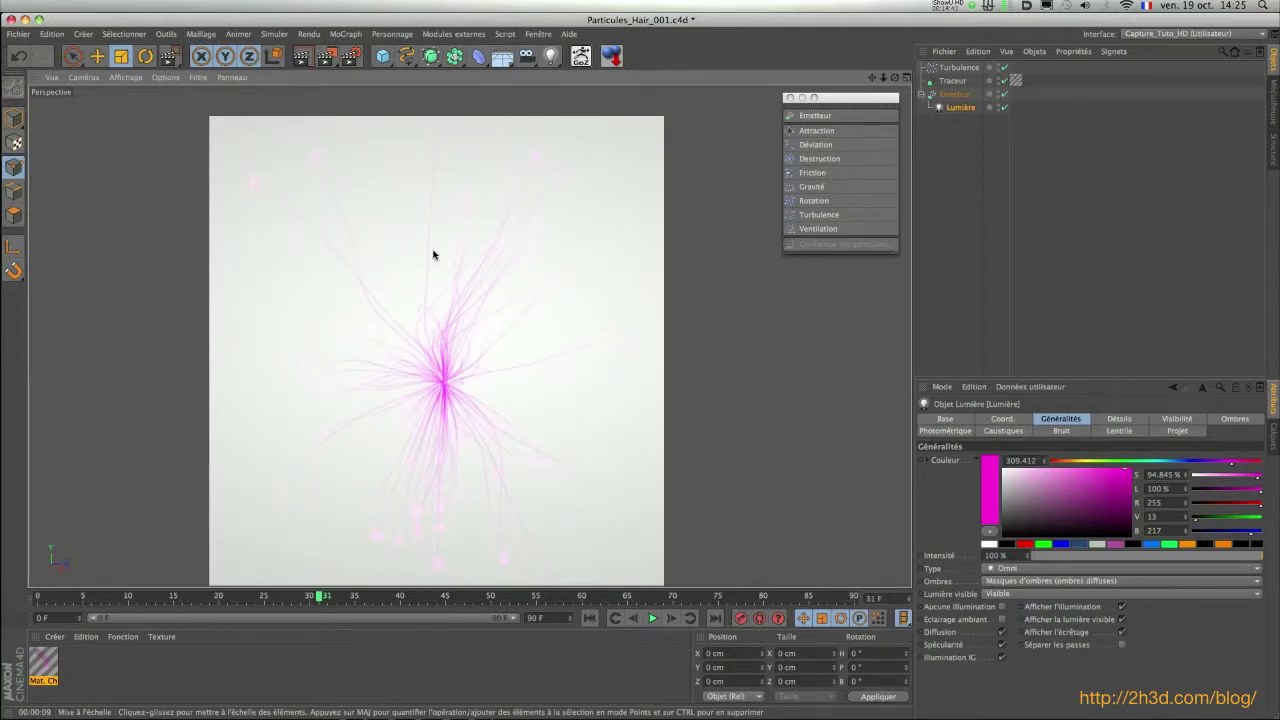
pyautogui.click(970, 190)
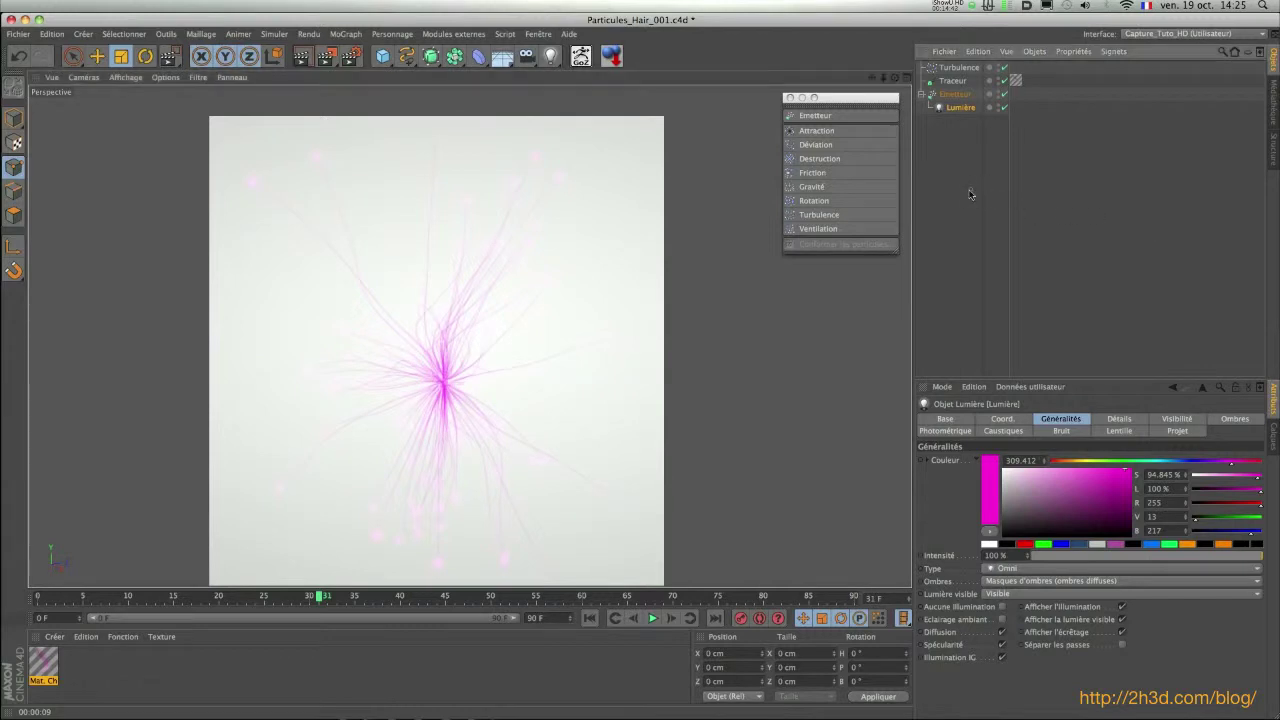
# Show the Studio layer's objects in the object manager, expand Seamless Floor and display its Seamless Floor Controls
pyautogui.click(1275, 436)
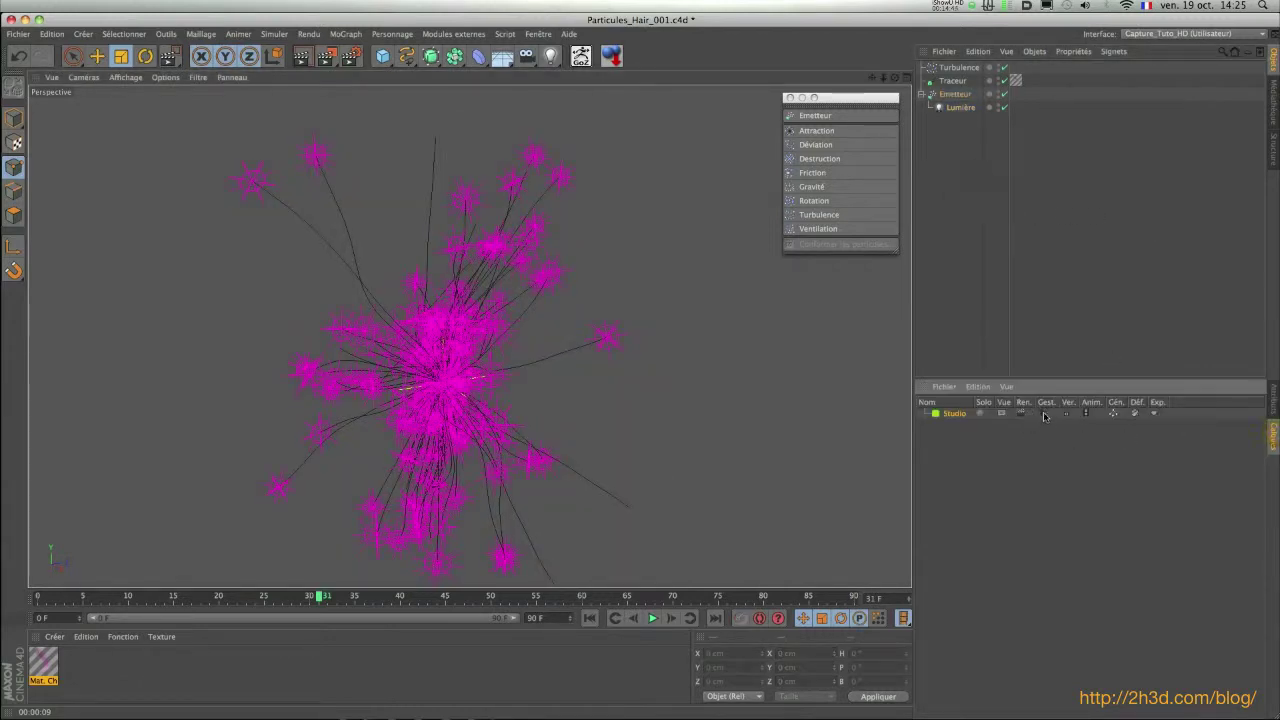
pyautogui.click(1044, 414)
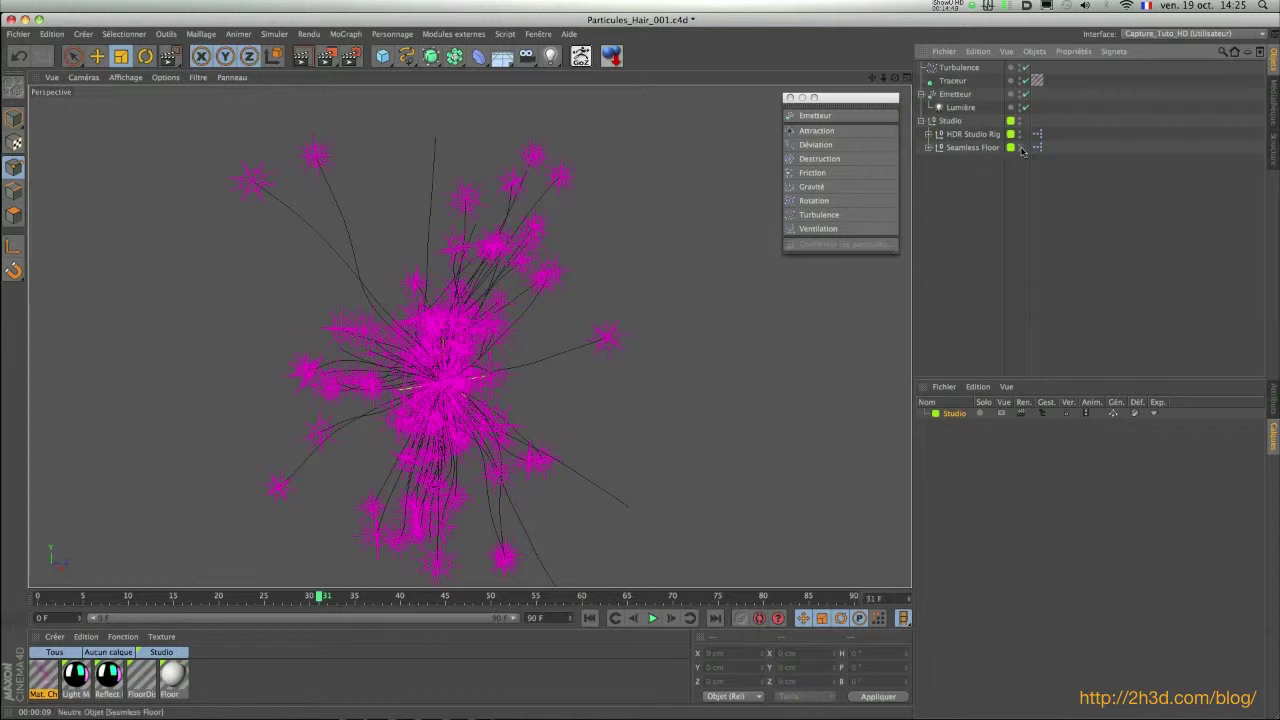
pyautogui.click(975, 148)
pyautogui.click(928, 147)
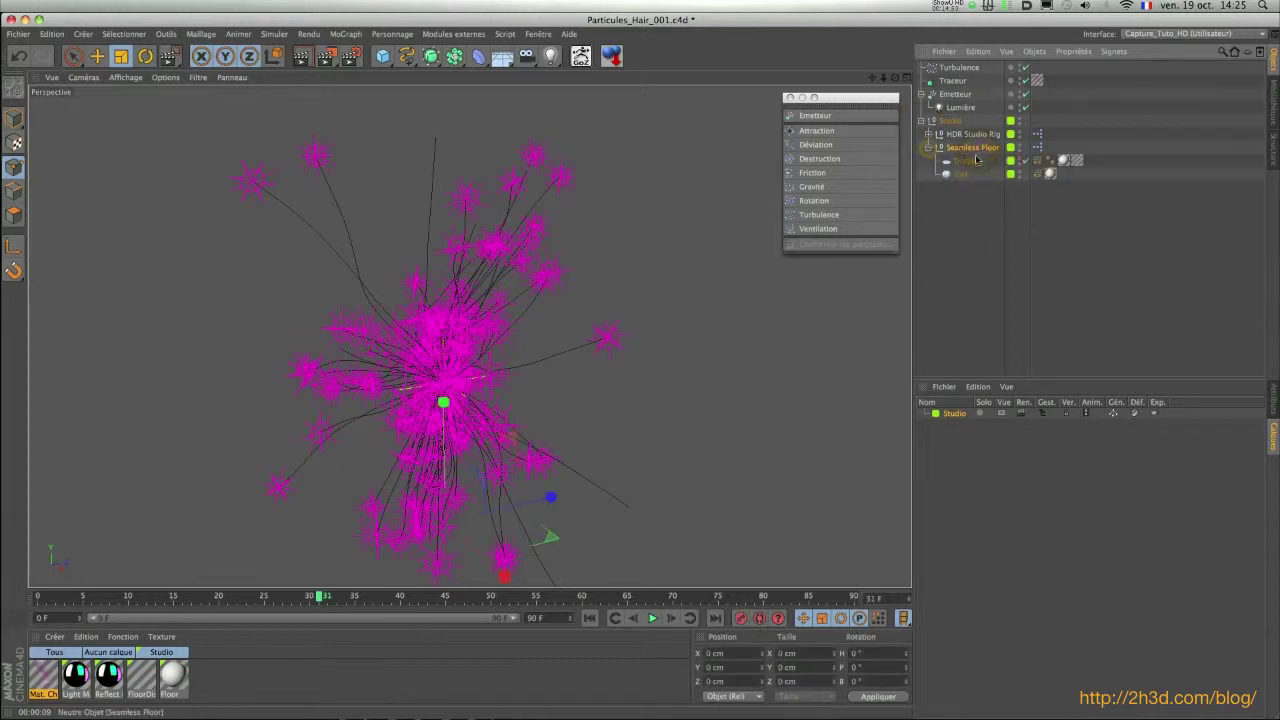
pyautogui.click(1274, 397)
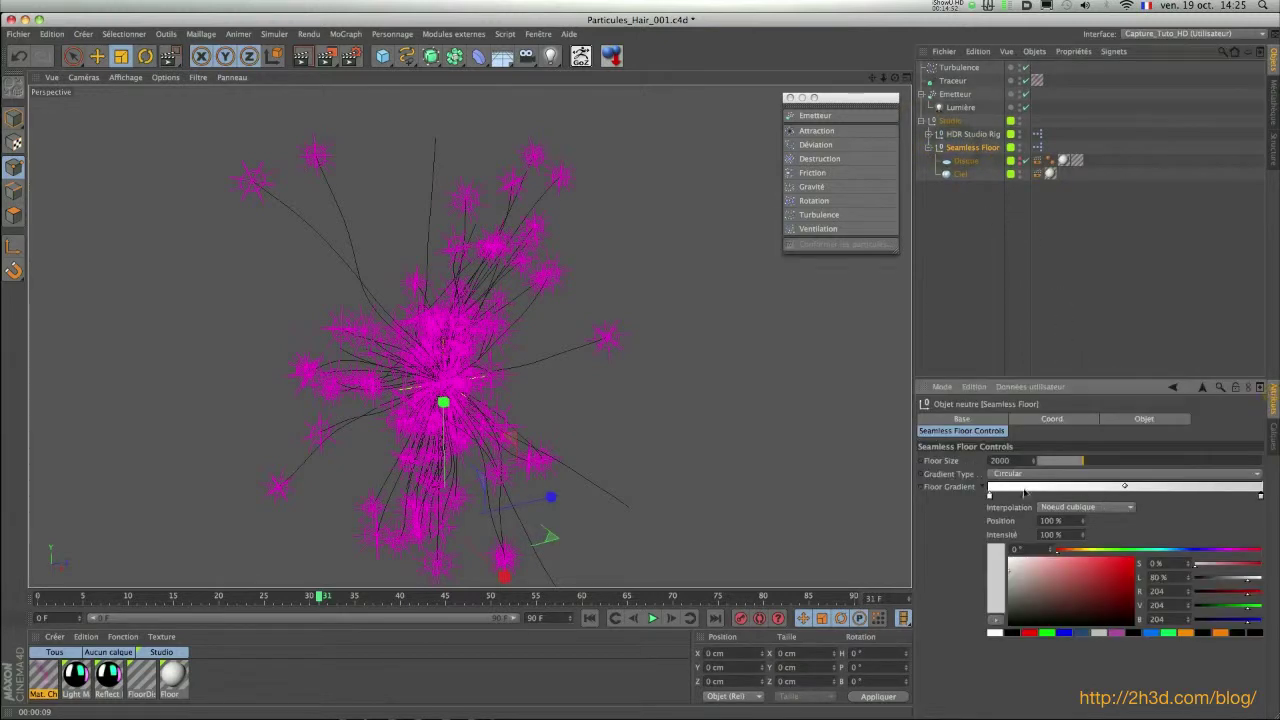
# Recolor the Floor Gradient from orange at the start to a darker orange-brown, about RGB 118, 65, 0, at the end
pyautogui.click(1187, 634)
pyautogui.click(1260, 496)
pyautogui.click(1185, 633)
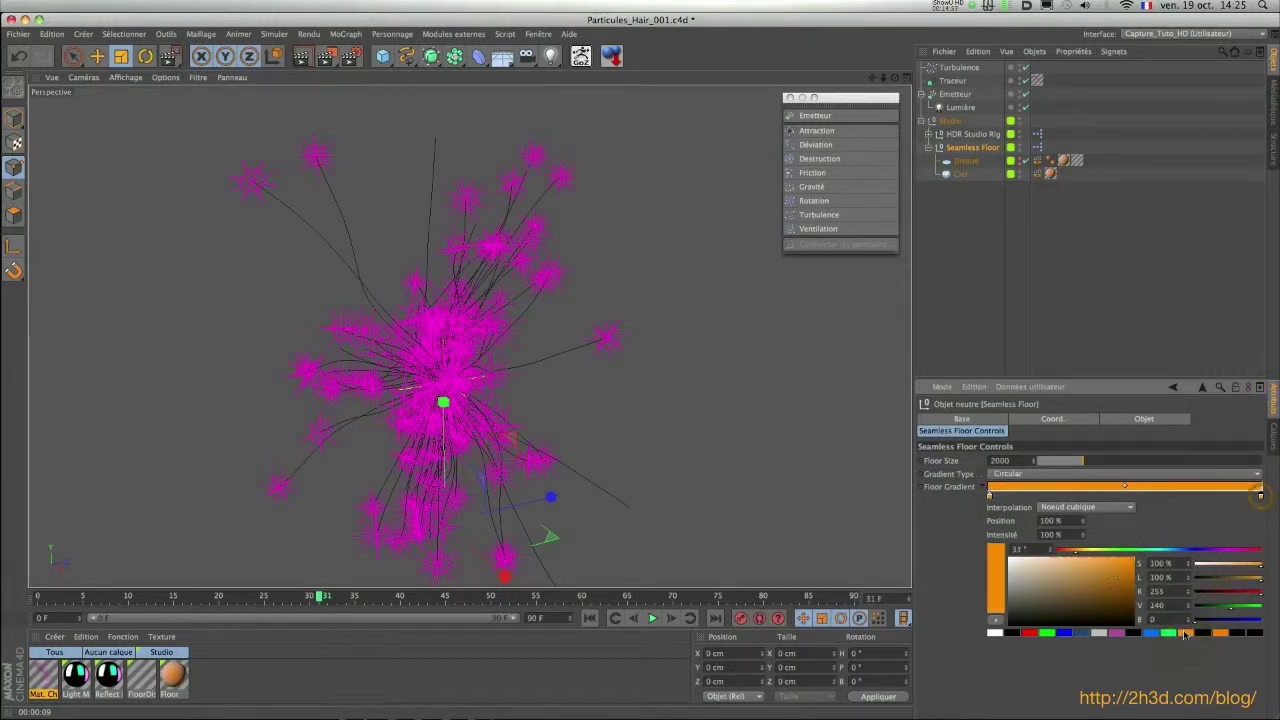
pyautogui.moveTo(1127, 566); pyautogui.dragTo(1136, 597)
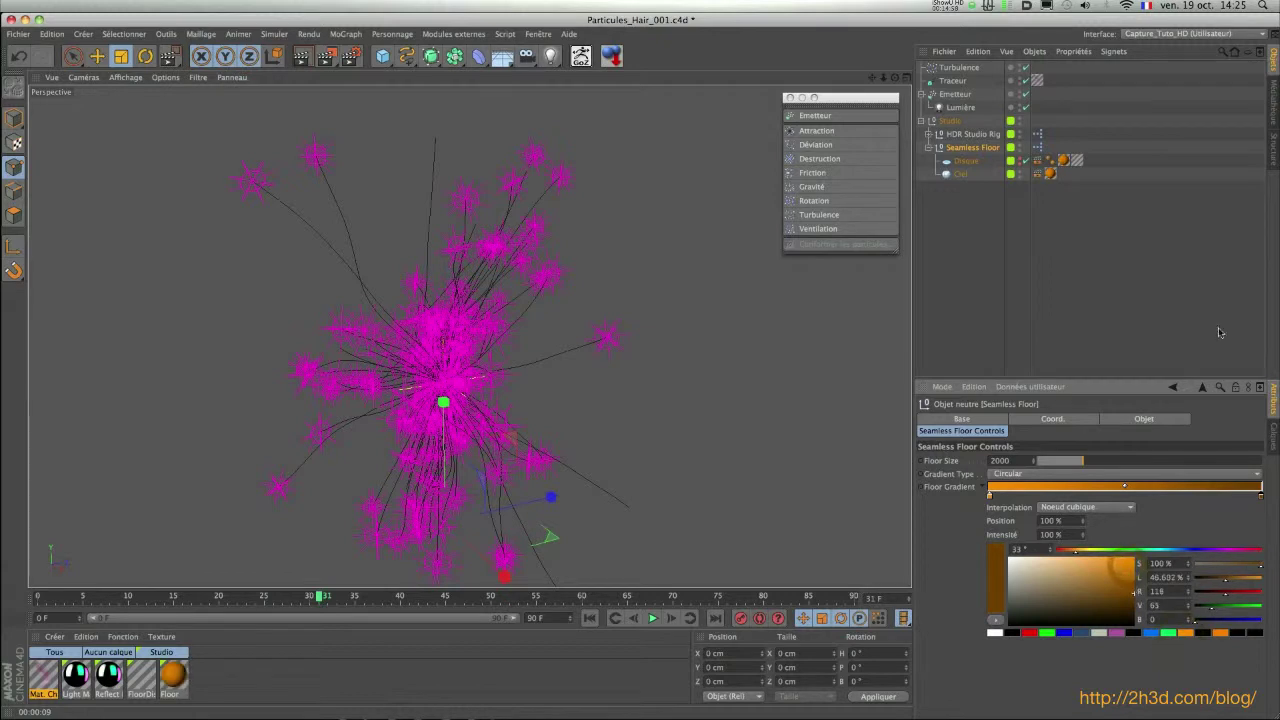
# Deselect everything and hide the Studio layer's objects and materials from the managers, returning to the object attributes
pyautogui.click(1118, 230)
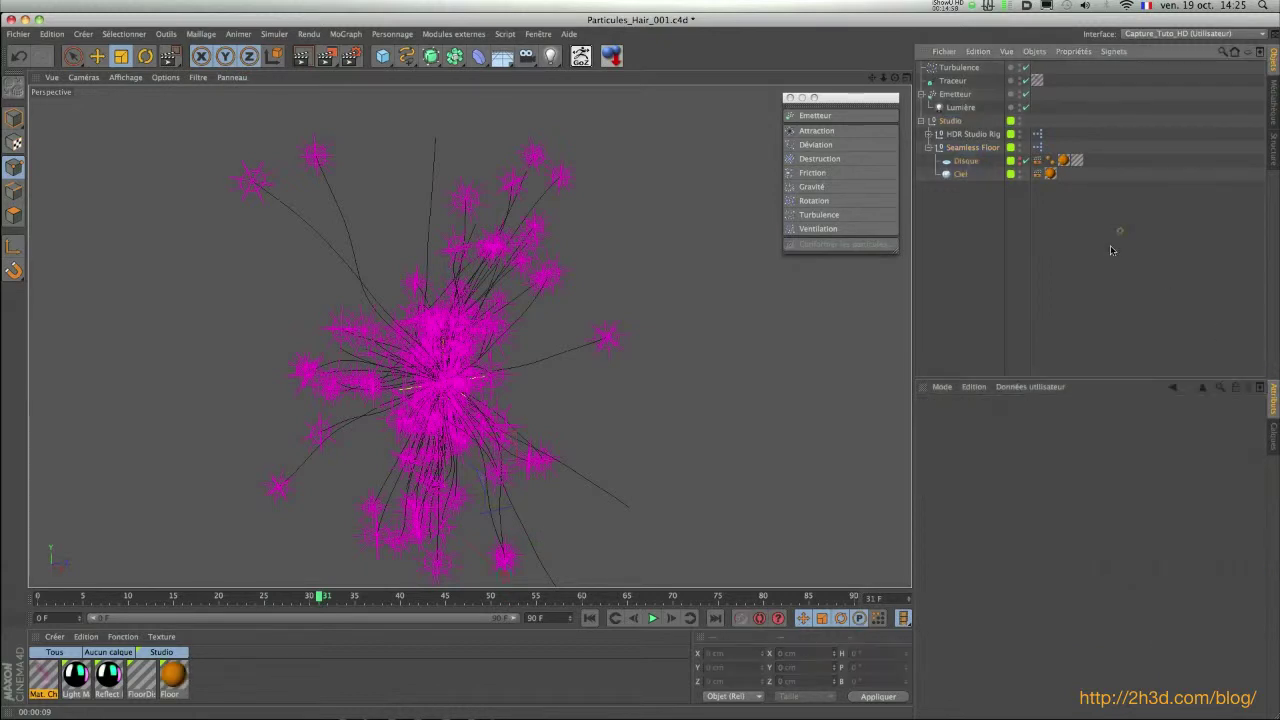
pyautogui.click(1275, 448)
pyautogui.click(1040, 415)
pyautogui.click(1274, 411)
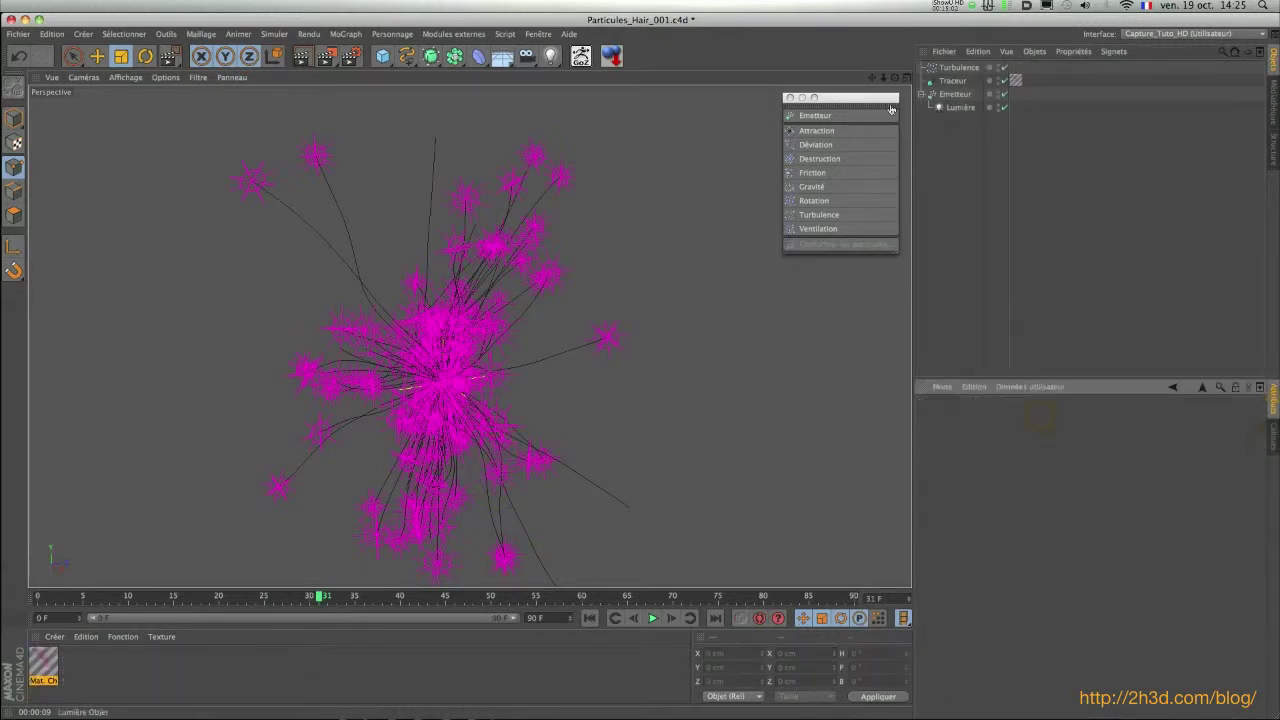
# Start an interactive render region over the viewport and enlarge it to cover the particle burst
pyautogui.click(326, 56)
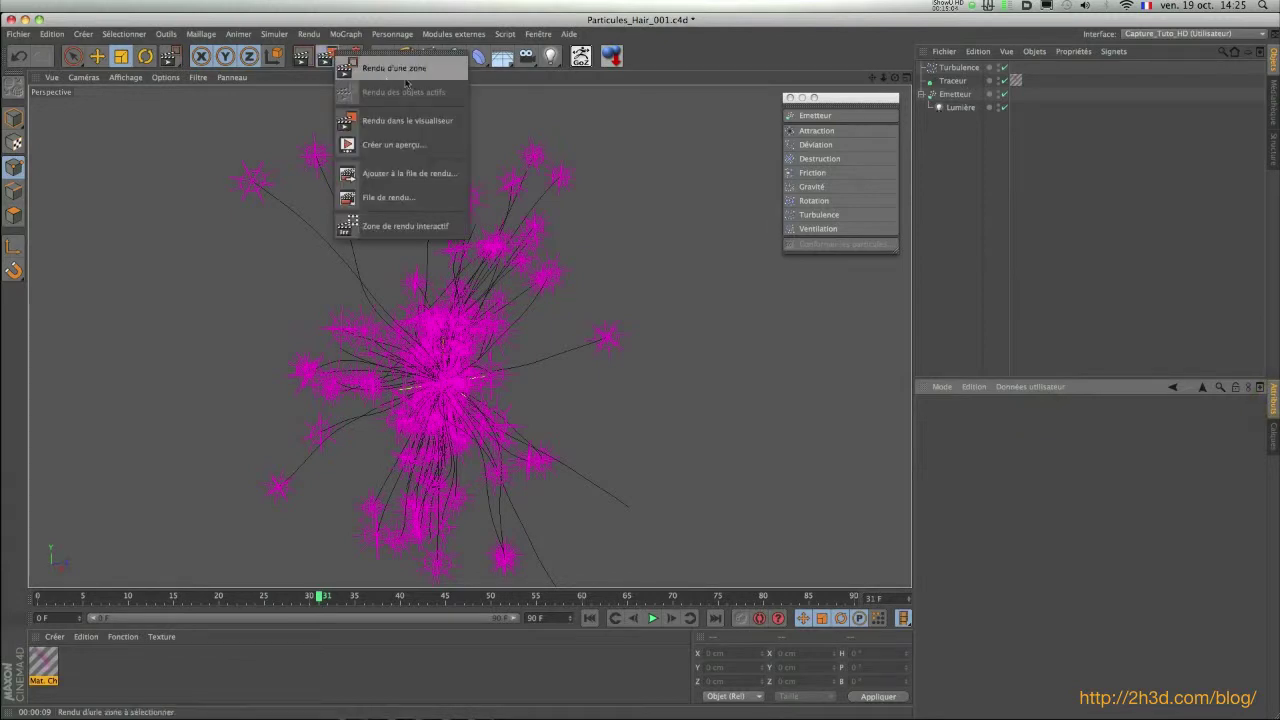
pyautogui.click(415, 228)
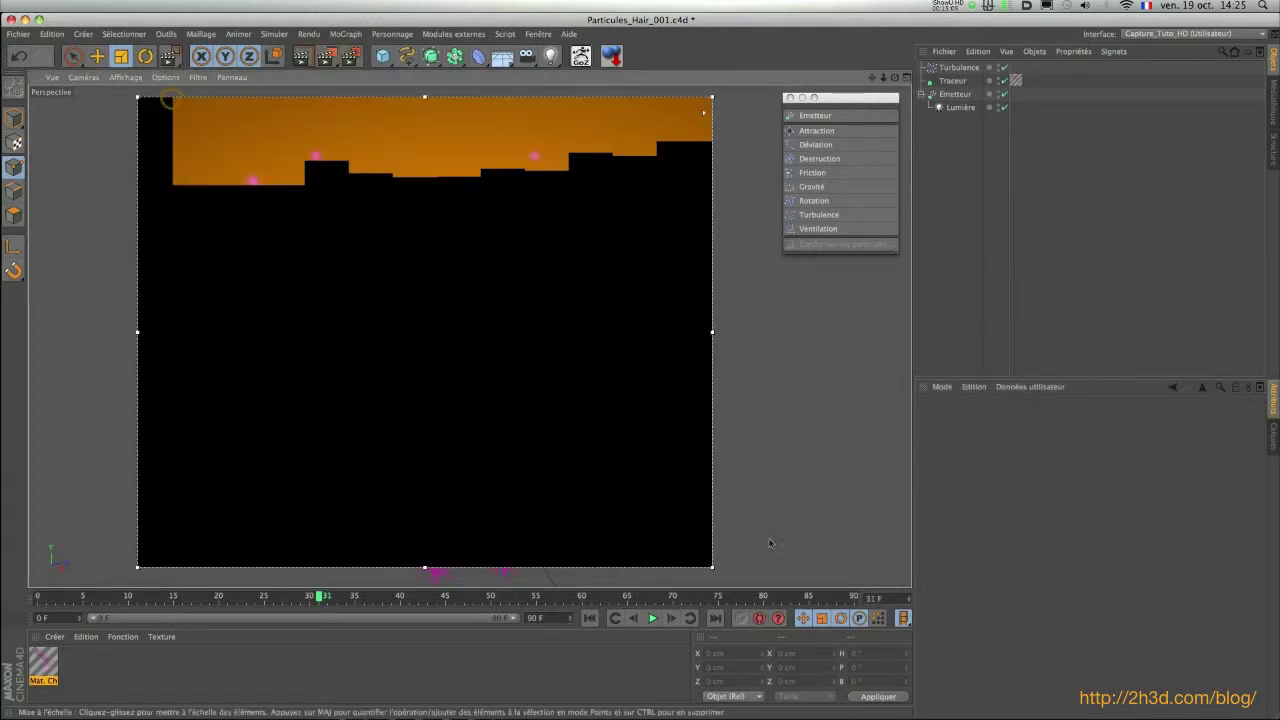
pyautogui.moveTo(712, 567); pyautogui.dragTo(750, 580)
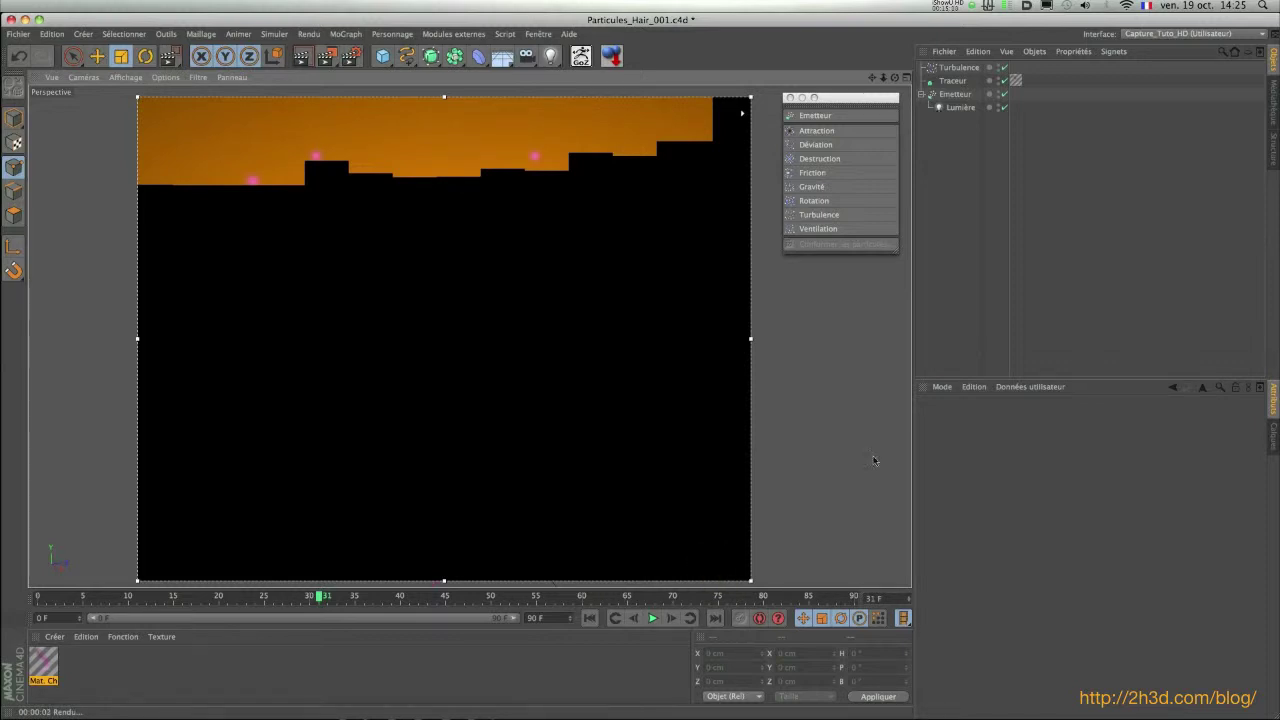
pyautogui.click(1050, 204)
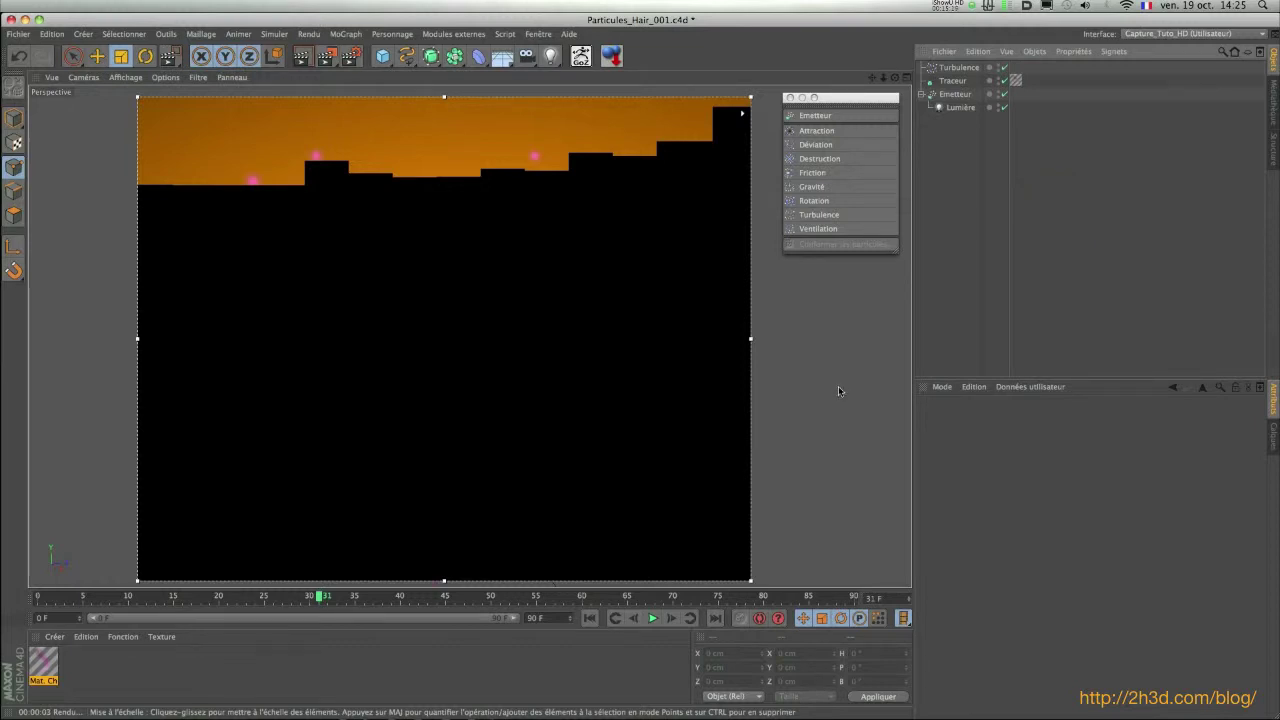
# Set the Lumière's shadows (Ombres) to Sans
pyautogui.click(960, 107)
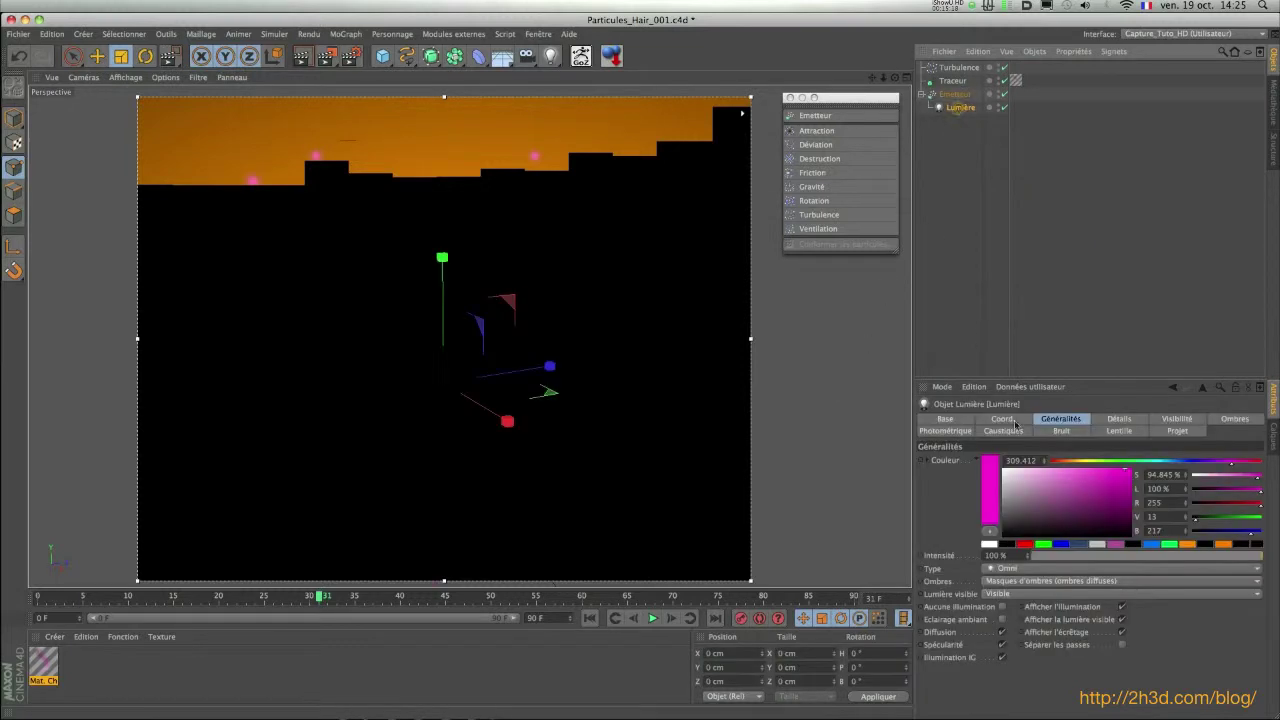
pyautogui.click(1018, 583)
pyautogui.click(1024, 595)
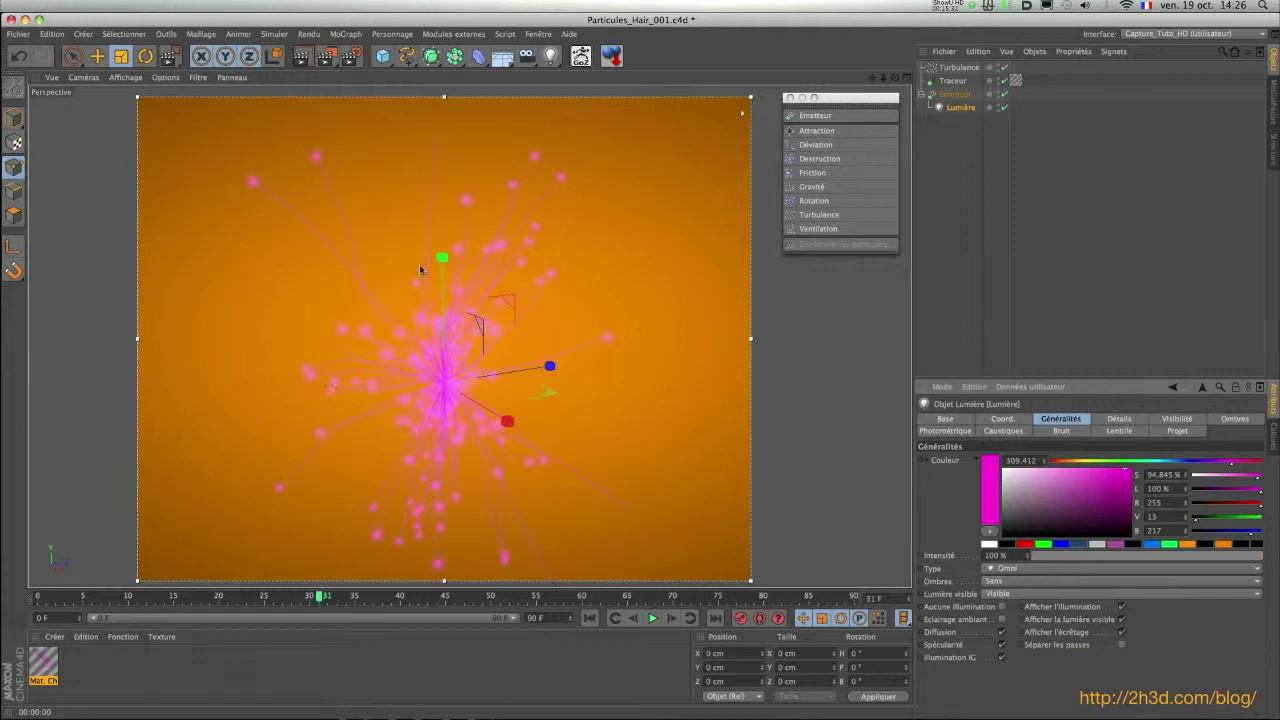
# Review the Emetteur's particle settings and the Turbulence's object settings alongside playback of the finished particle animation
pyautogui.click(955, 95)
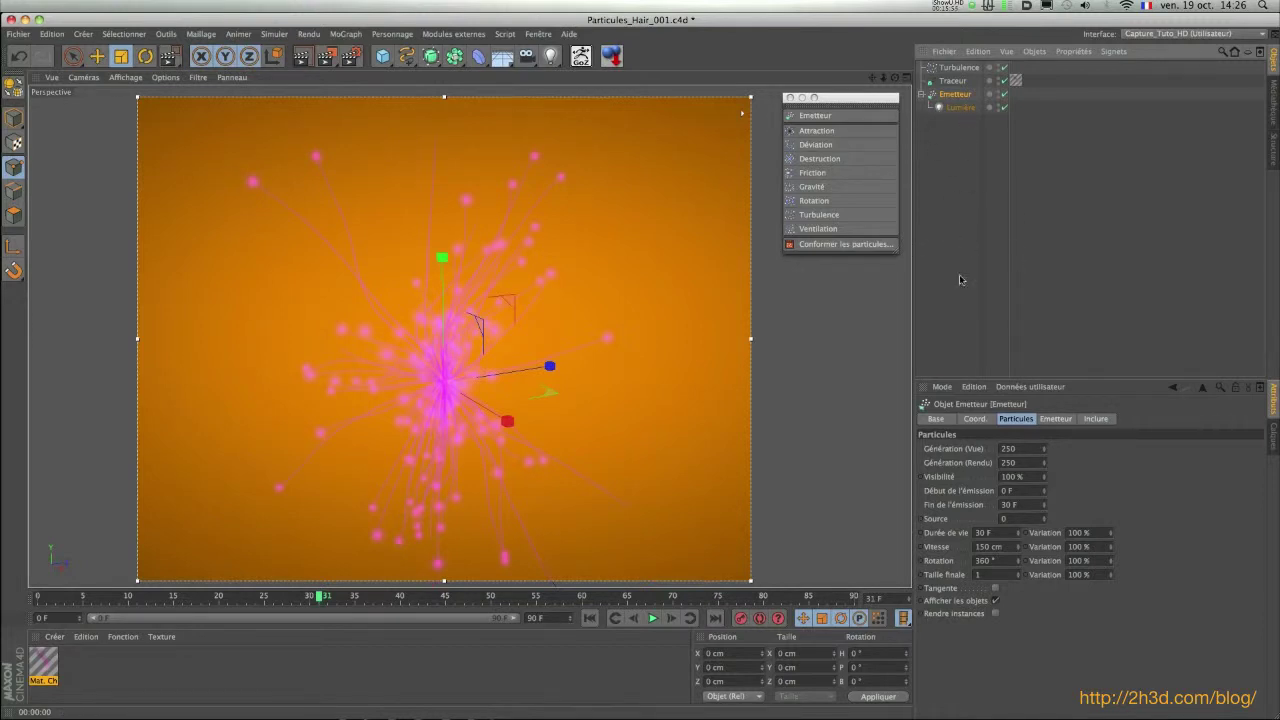
pyautogui.moveTo(824, 717); pyautogui.dragTo(603, 103)
pyautogui.click(492, 496)
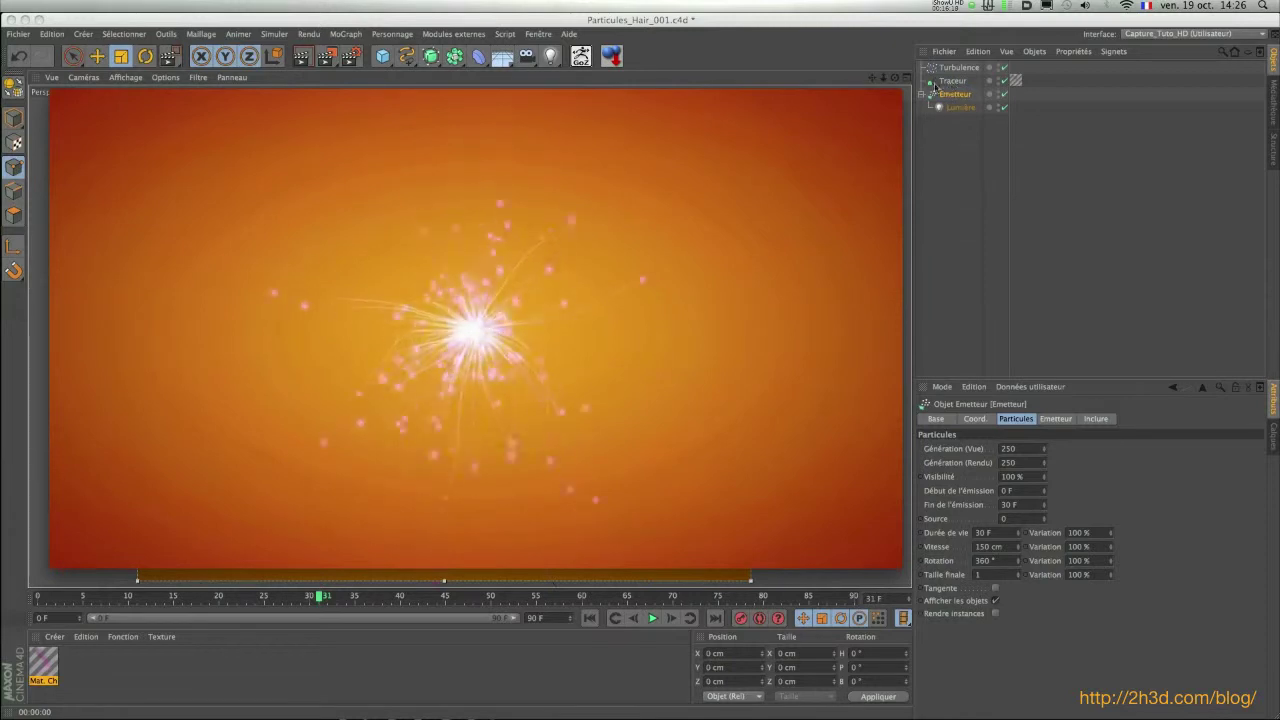
pyautogui.moveTo(567, 267)
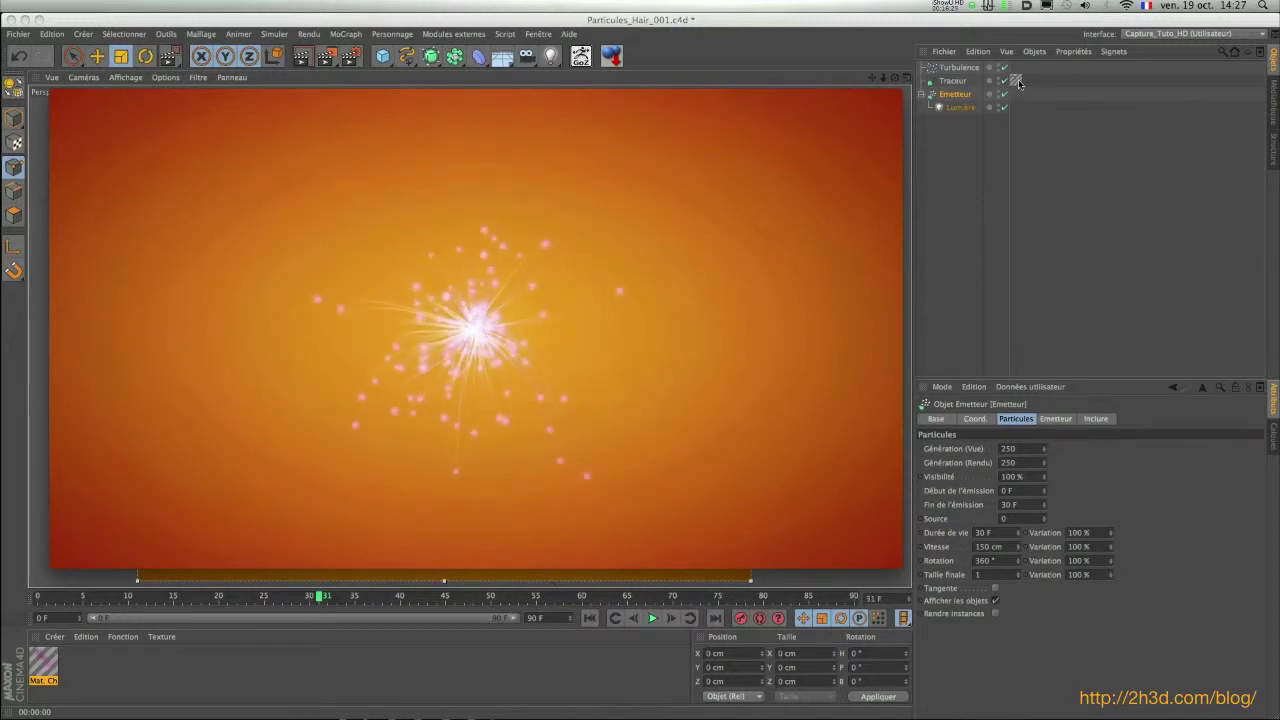
pyautogui.click(959, 69)
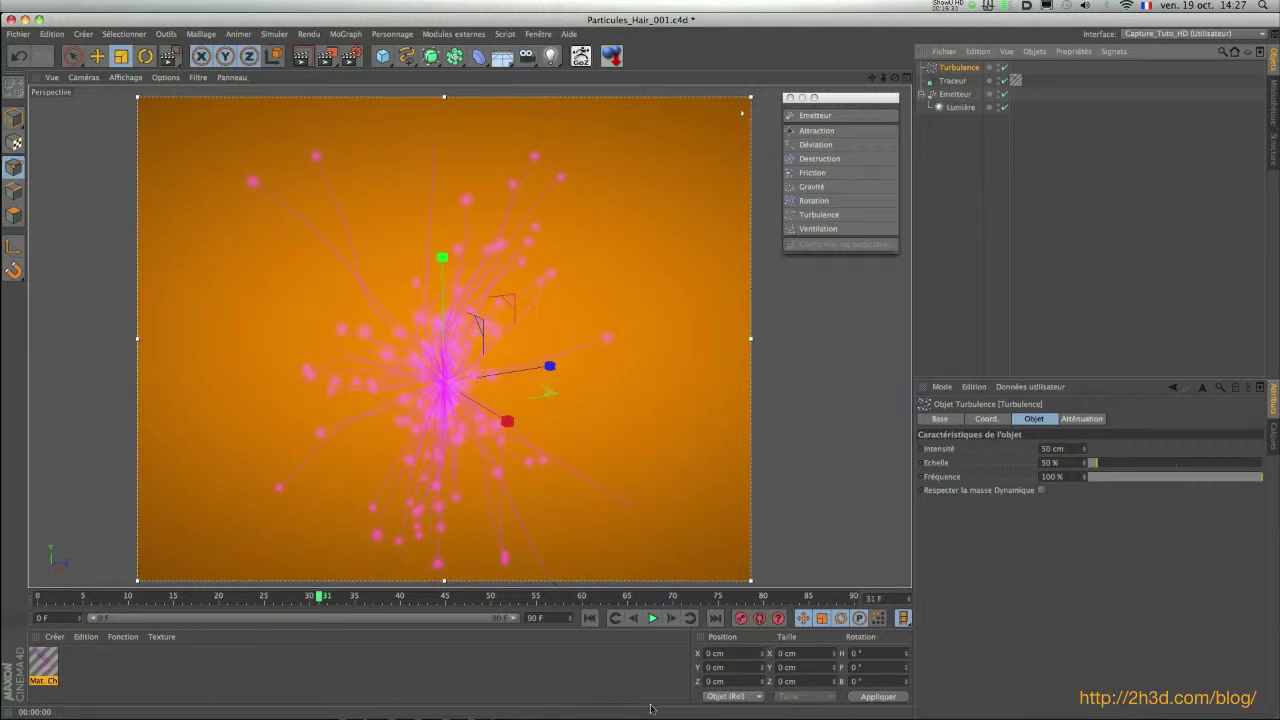
pyautogui.press('super+Tab')
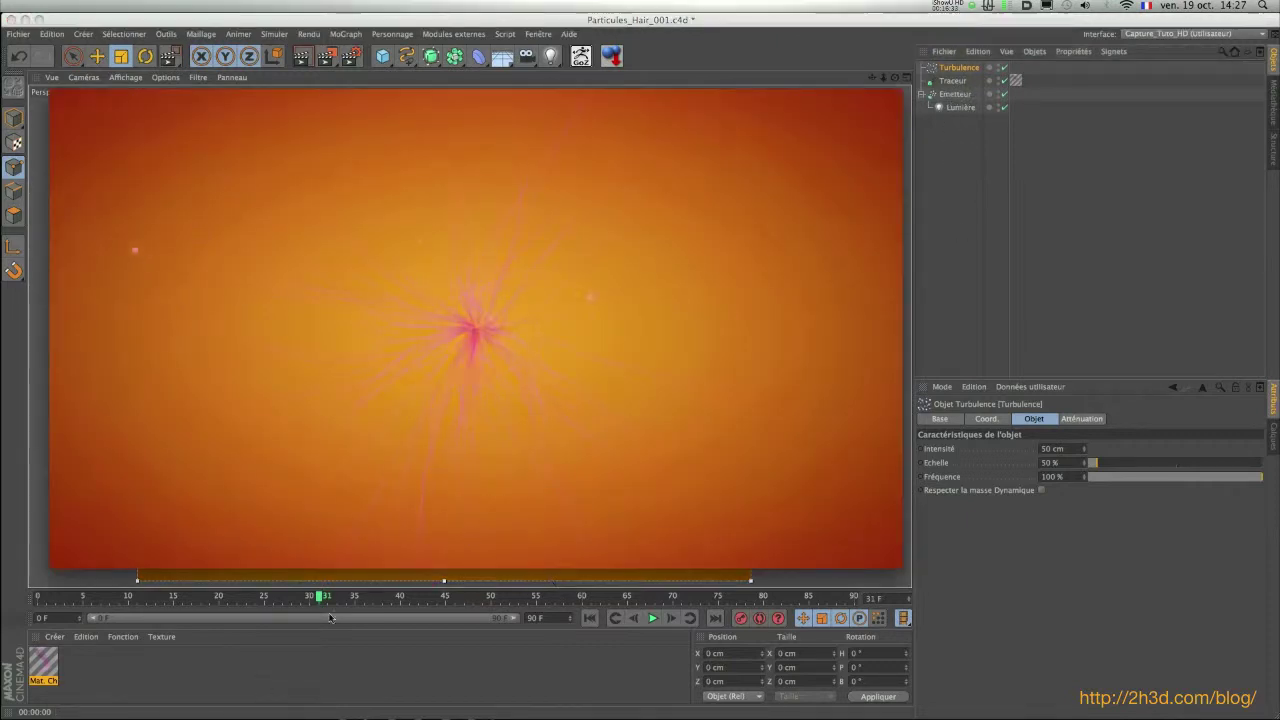